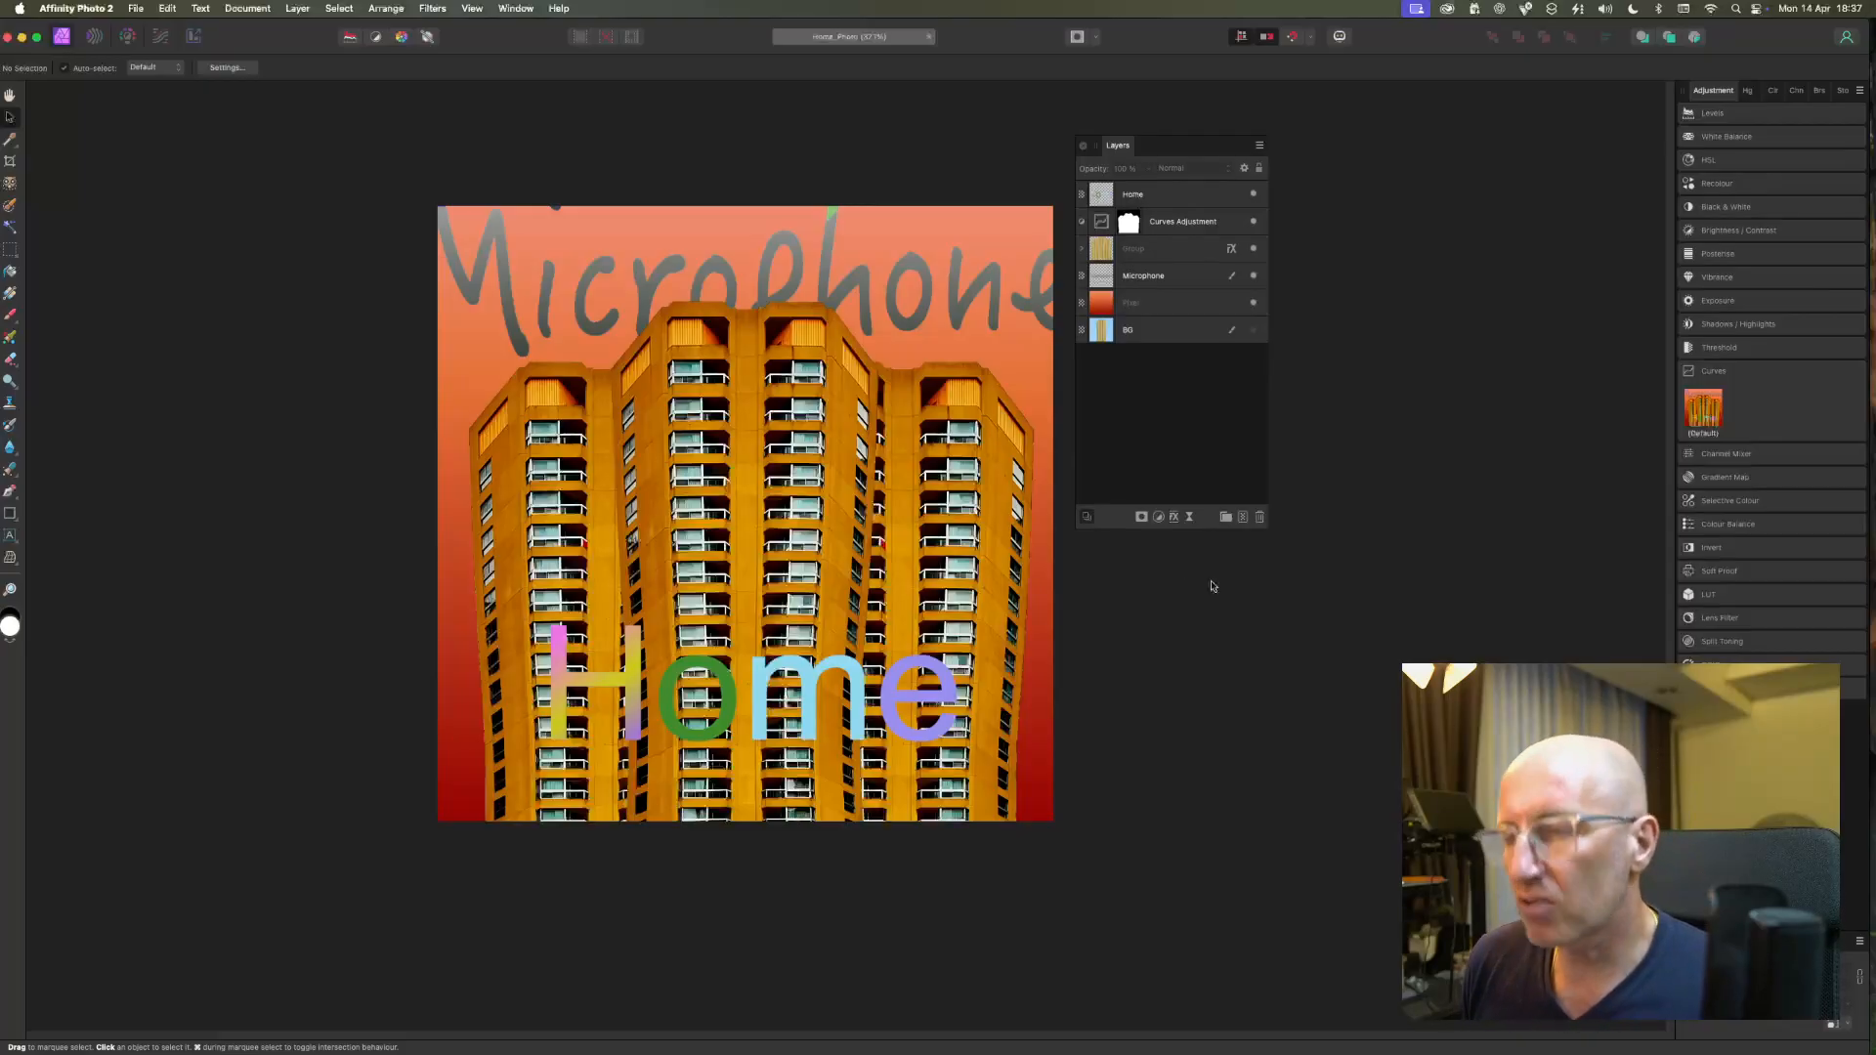
scroll(234, 209, "up", 5)
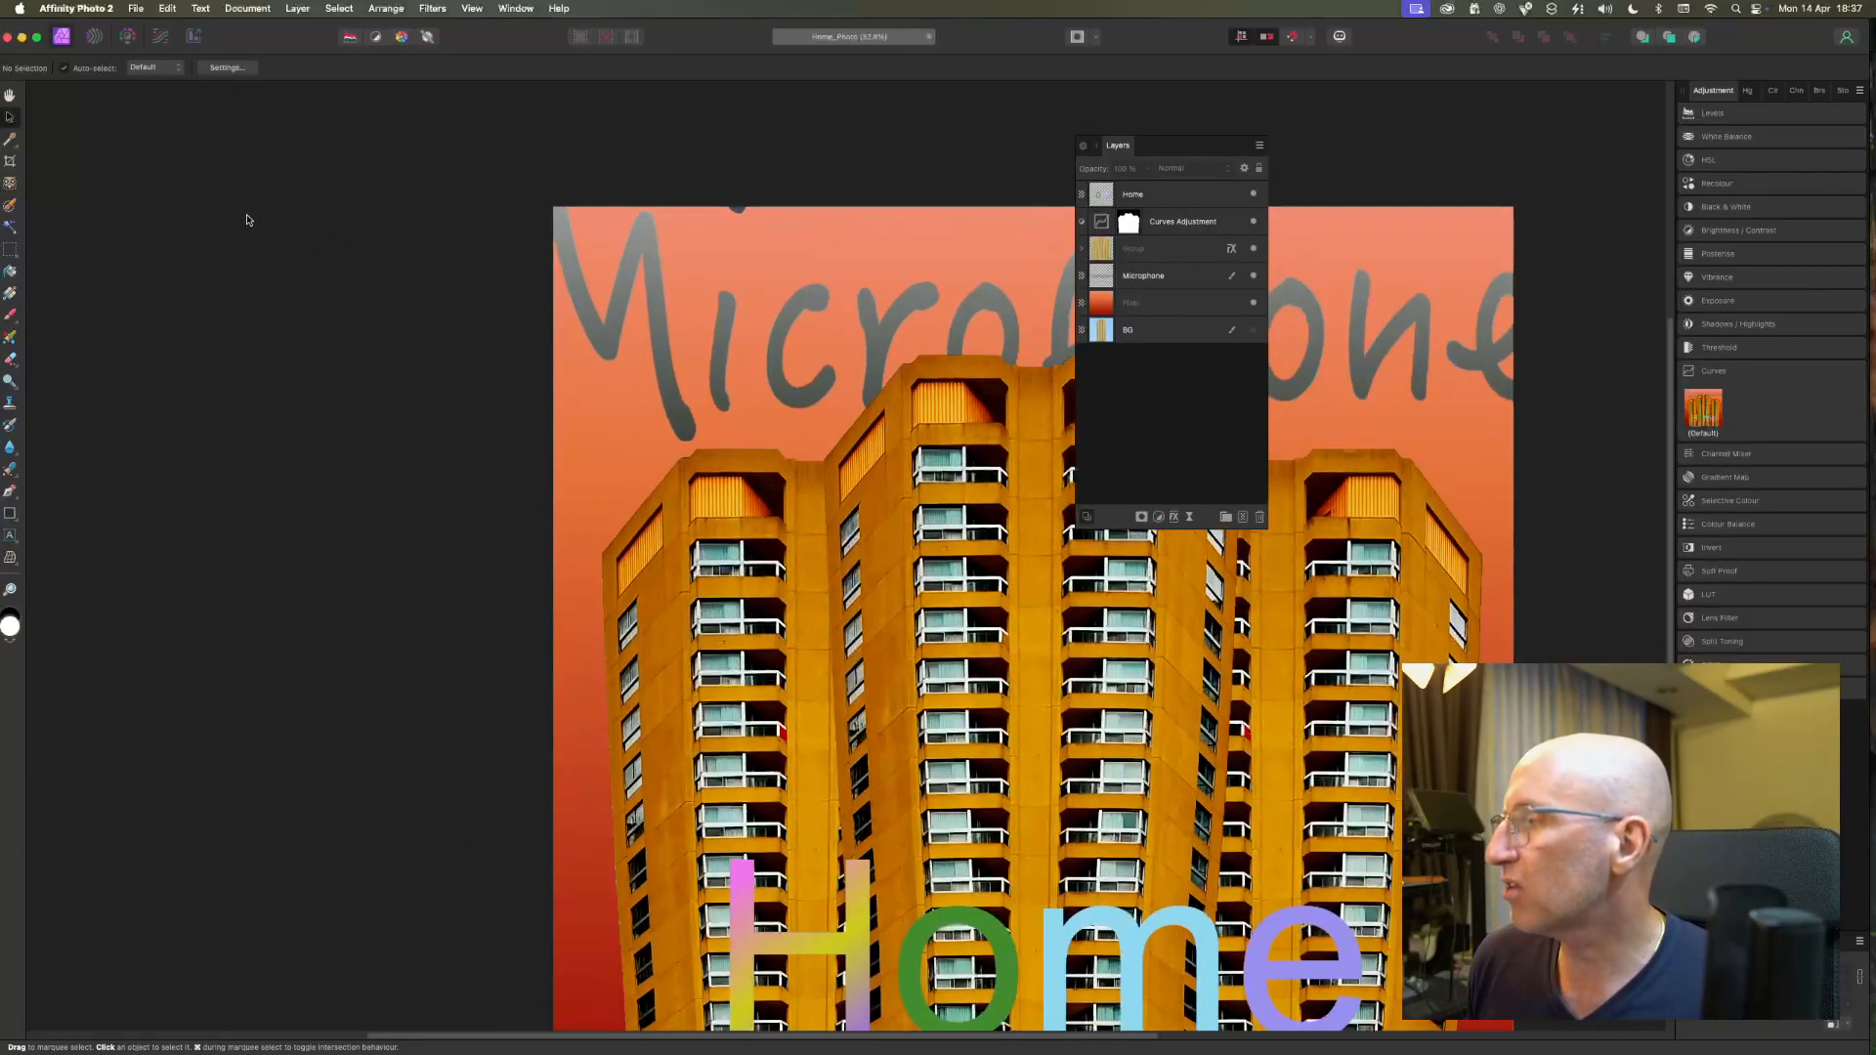
scroll(671, 384, "down", 5)
scroll(671, 384, "right", 3)
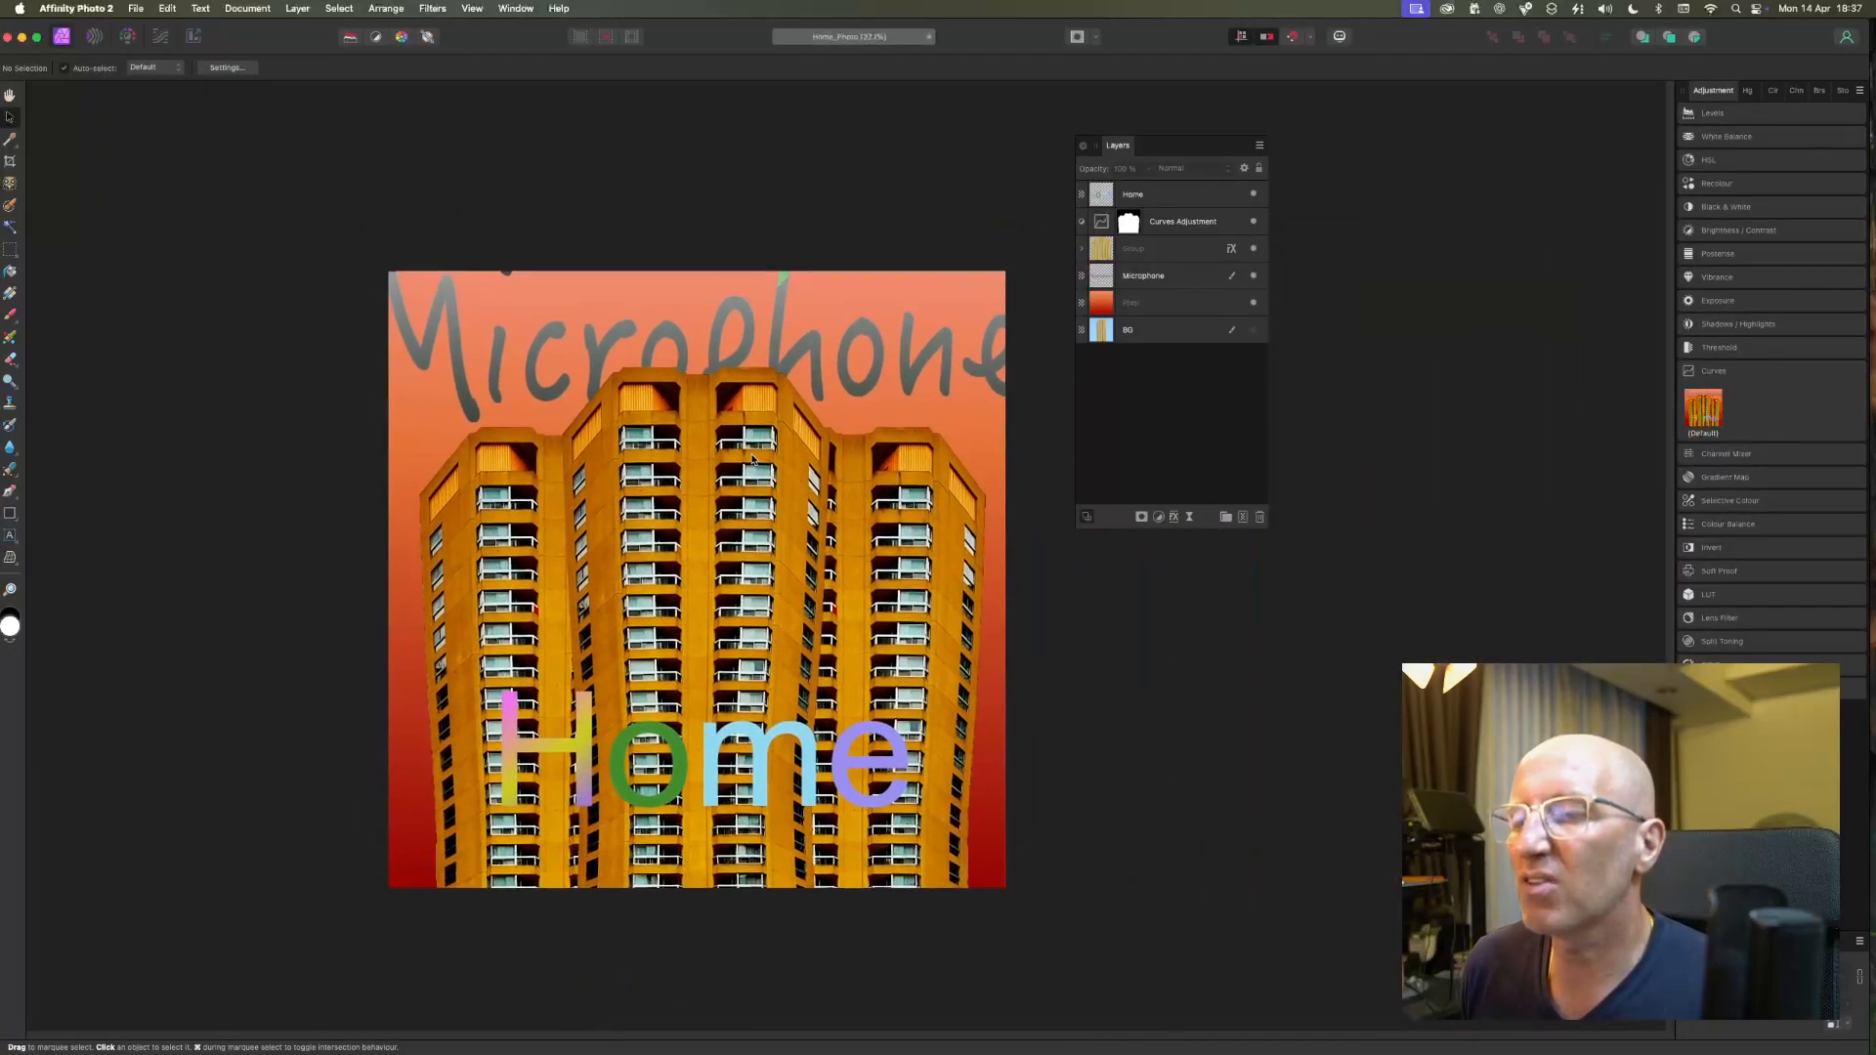
scroll(727, 412, "up", 2)
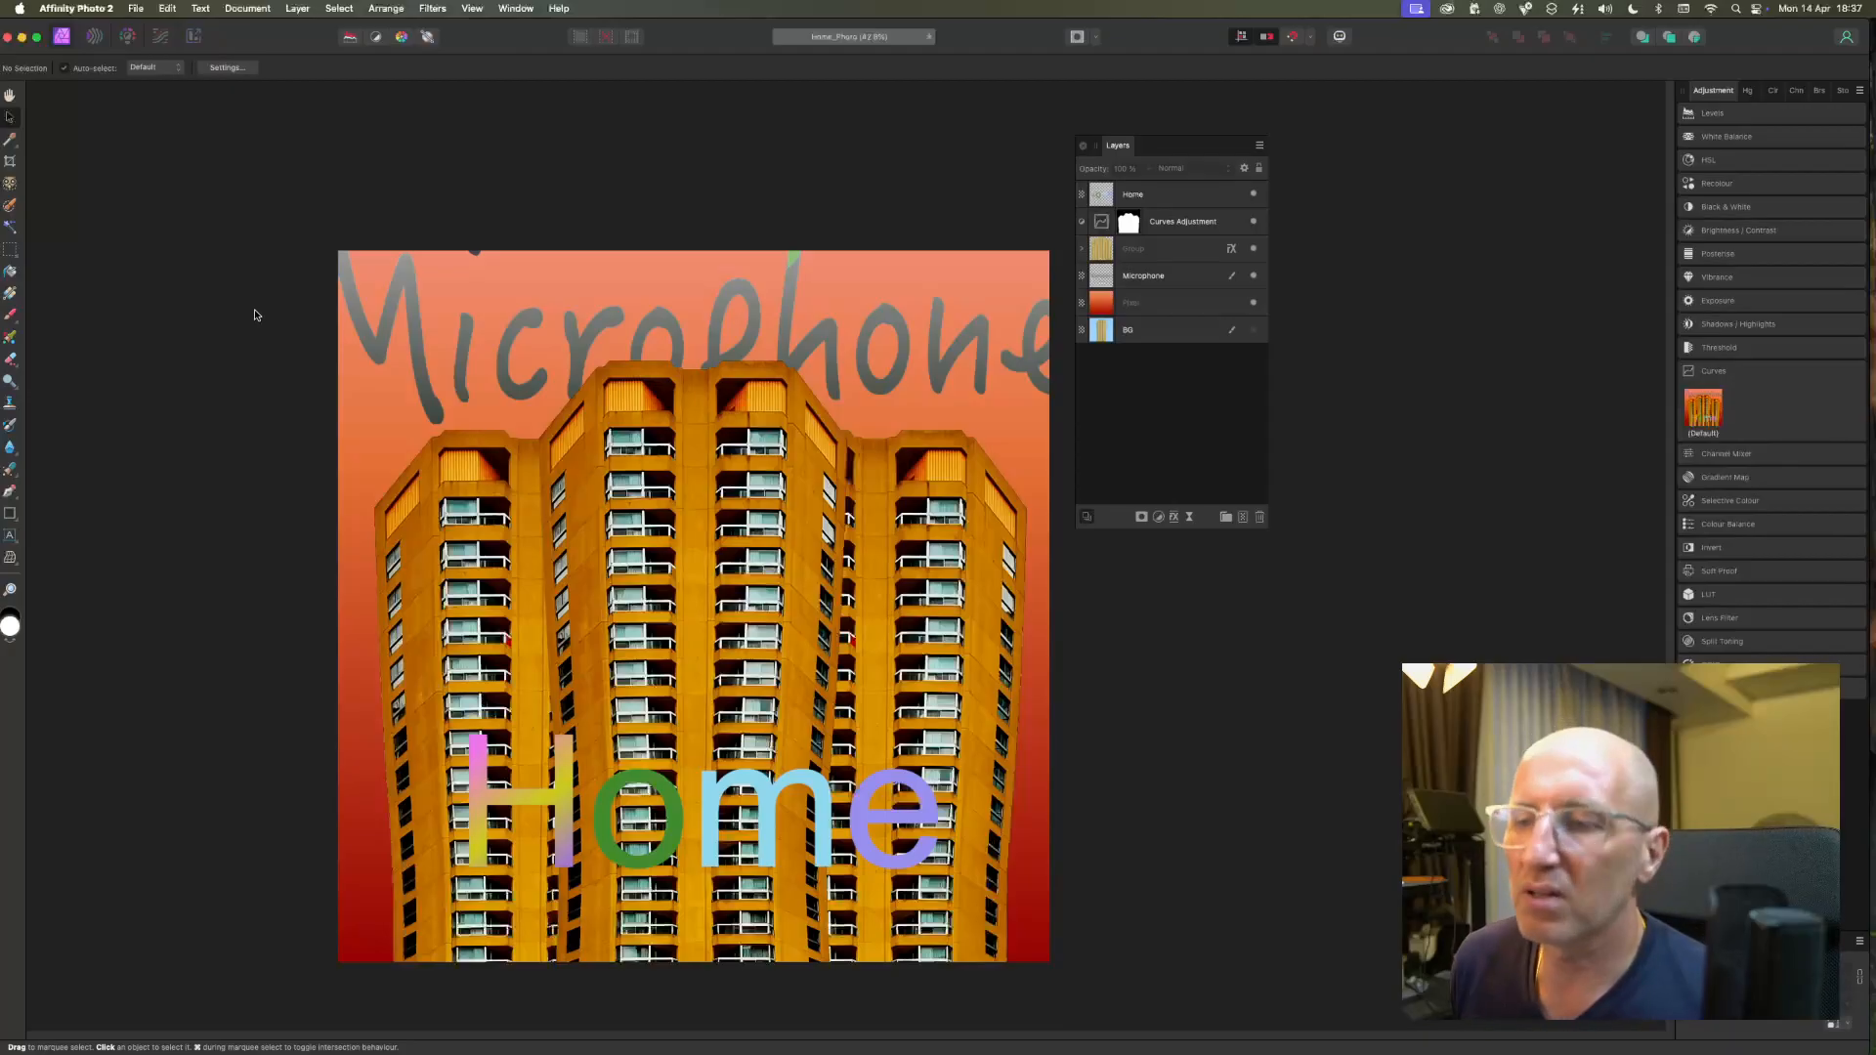
Select the letters of the Microphone lettering on its layer with the Flood Select tool.
left_click(9, 227)
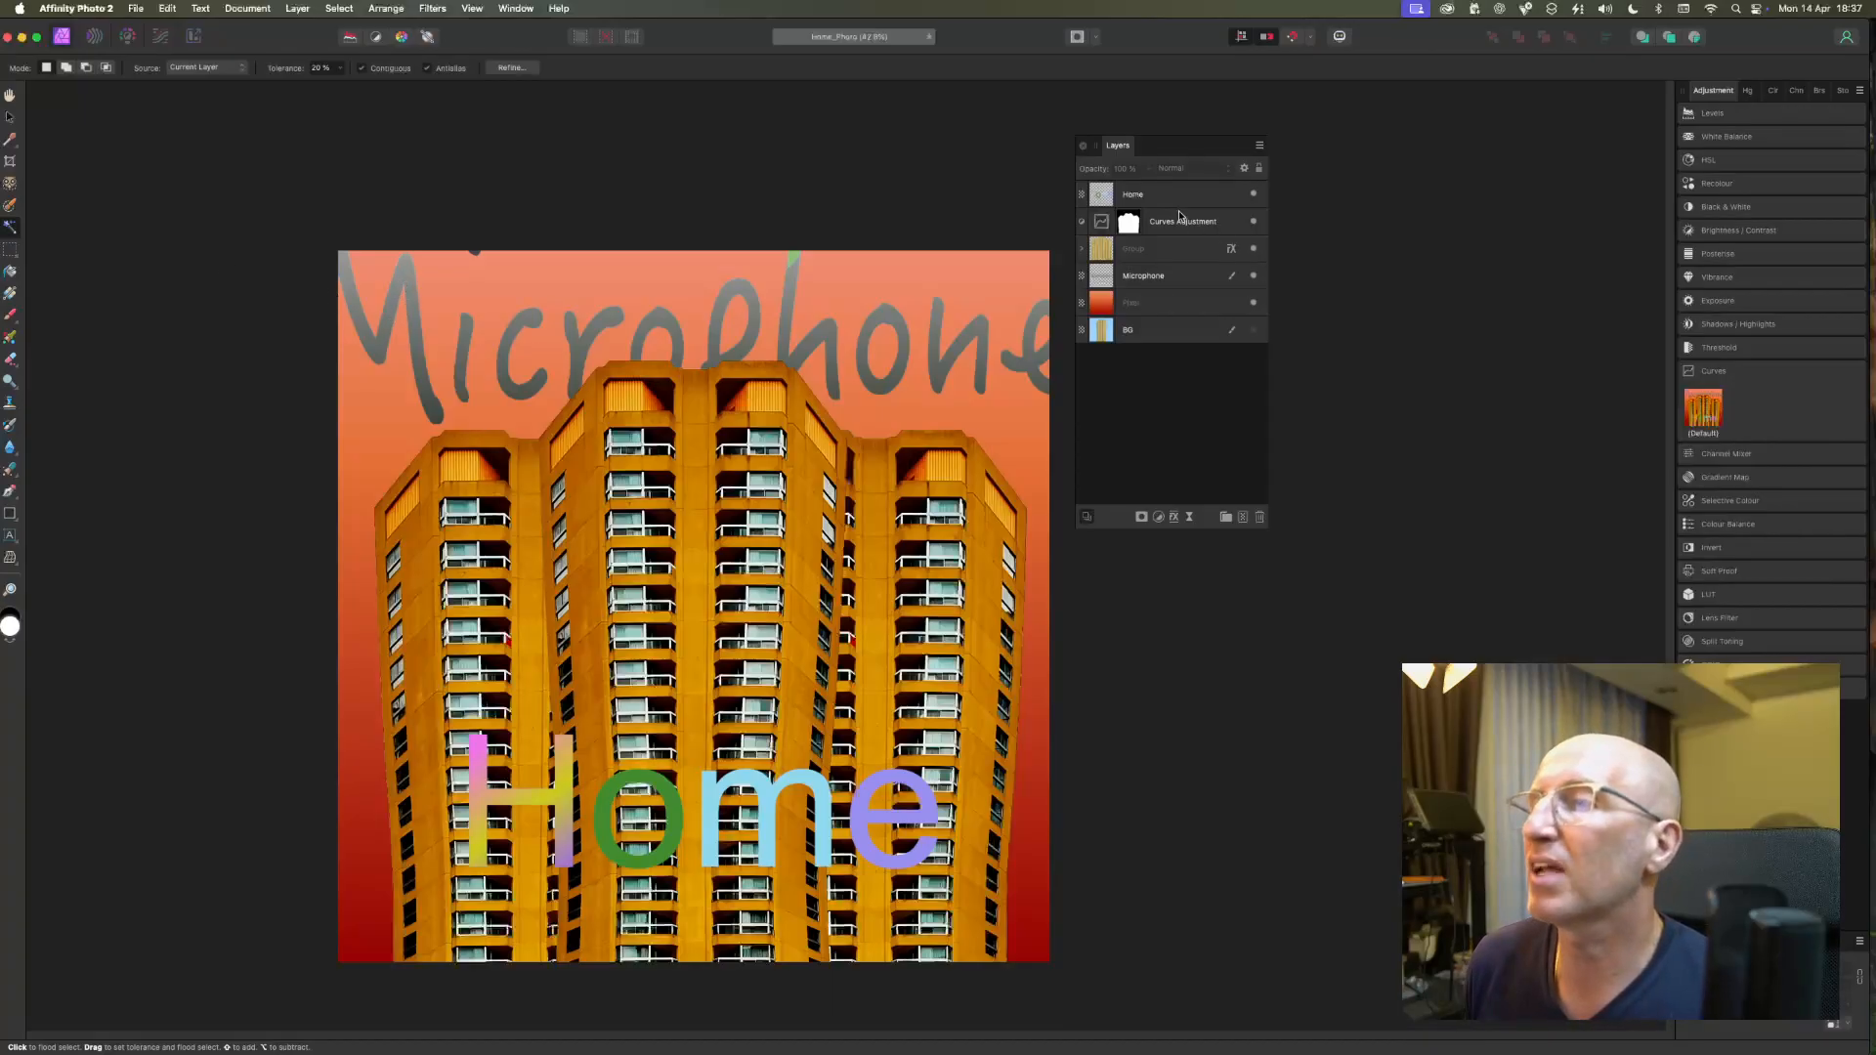
left_click(1162, 273)
left_click(418, 323)
left_click(465, 363, "shift")
left_click(519, 376, "shift")
left_click(591, 337, "shift")
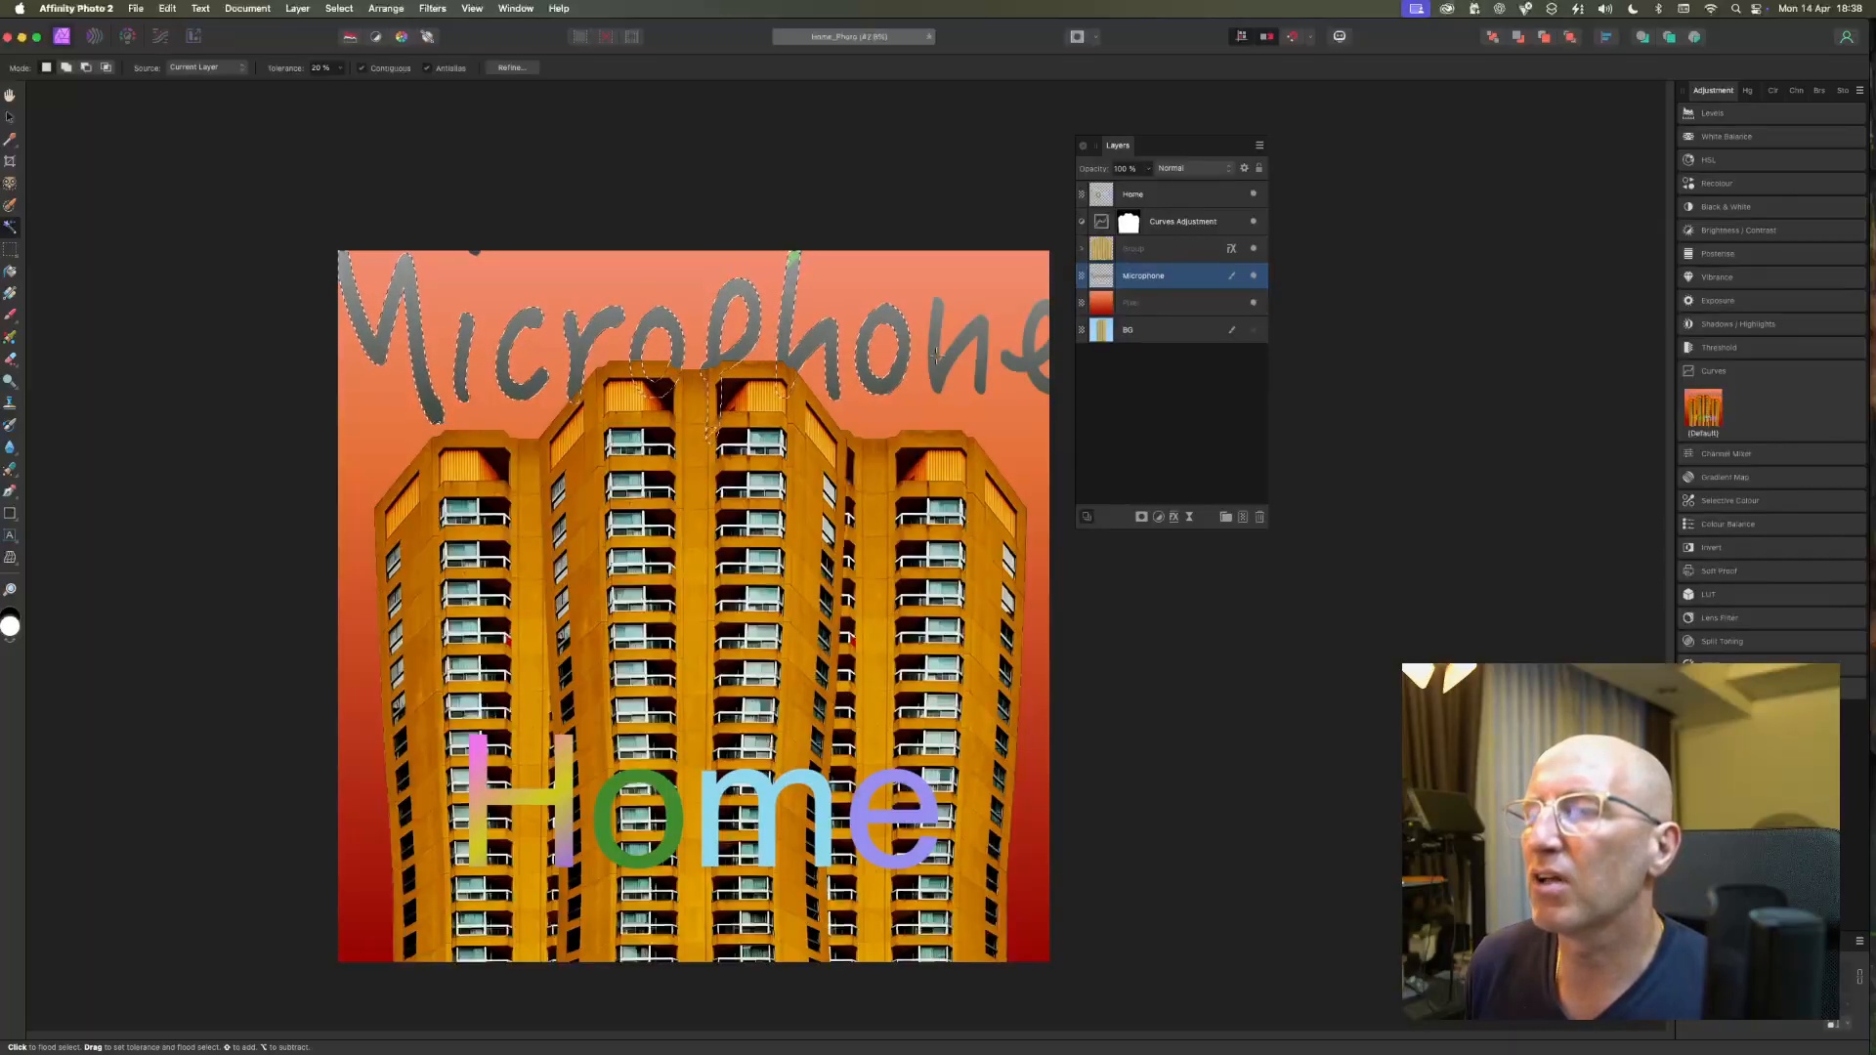
left_click(999, 347, "shift")
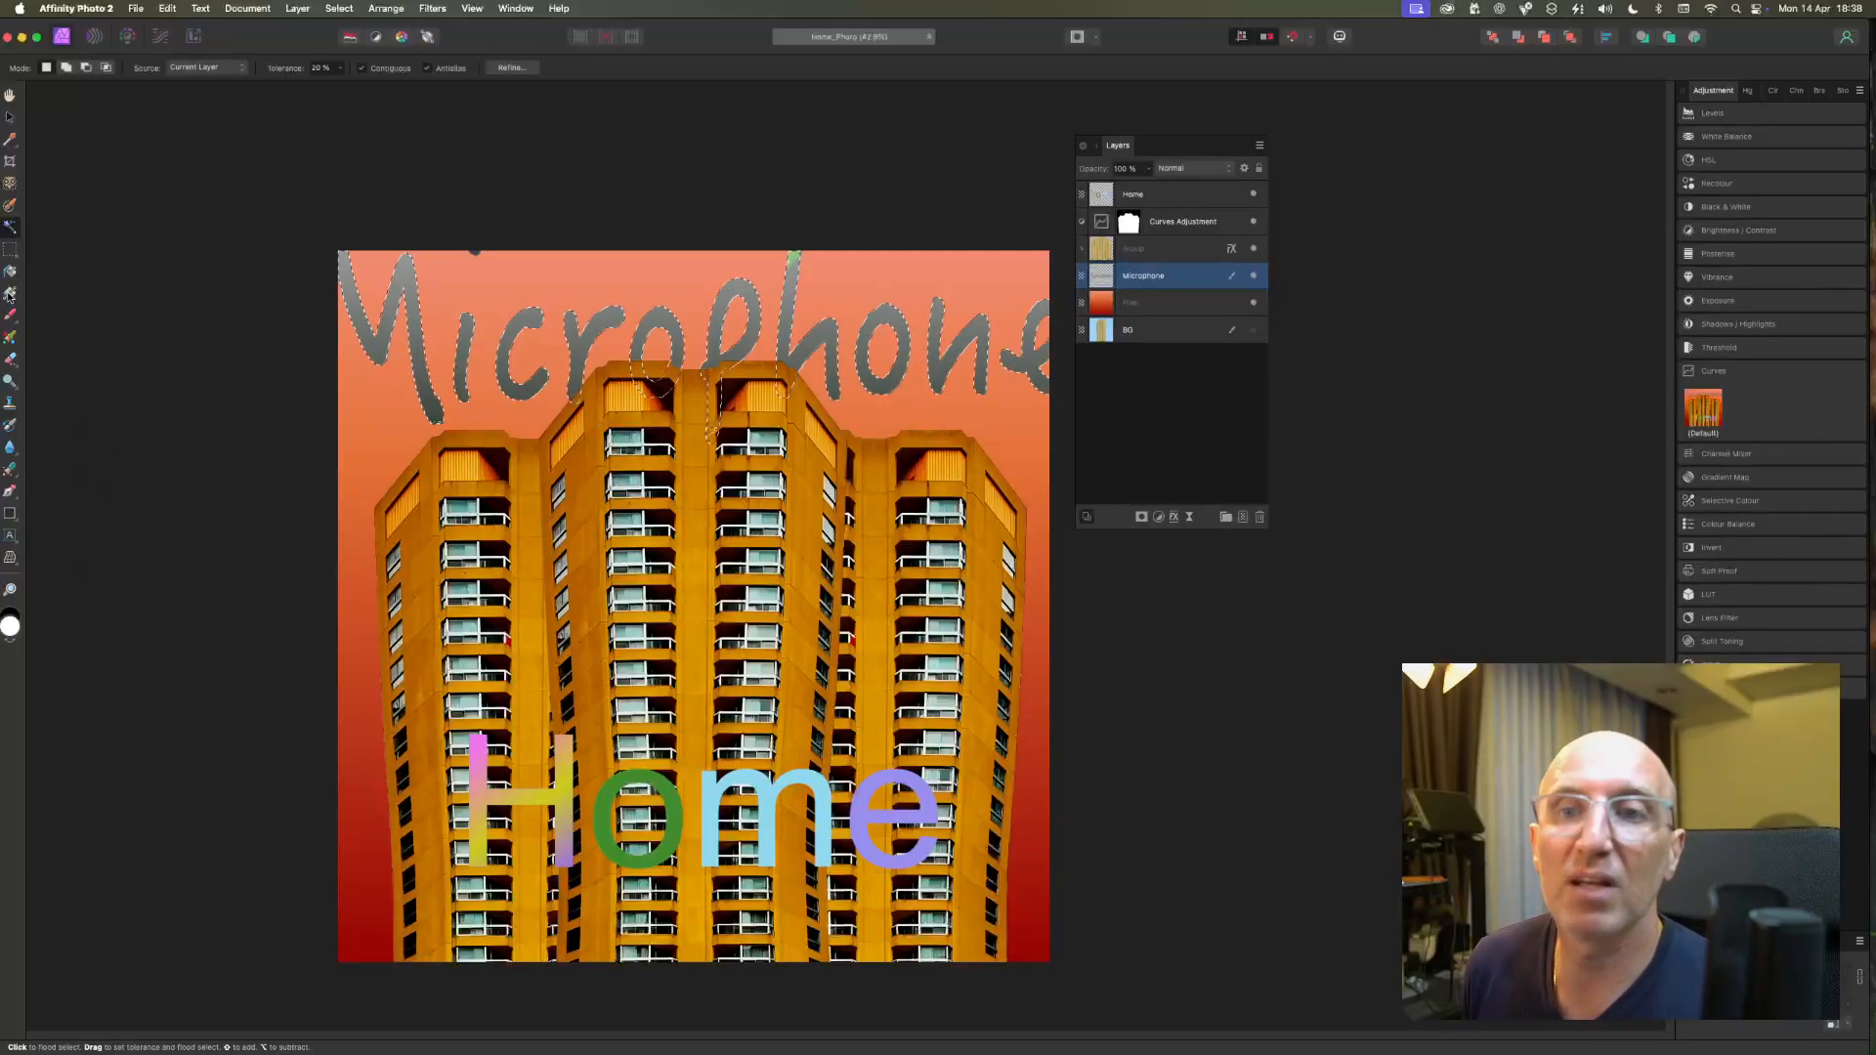
Fill the selected Microphone letters with a vertical linear light-to-dark grey gradient and clear the selection.
key("g")
left_click_drag(698, 148, 698, 522)
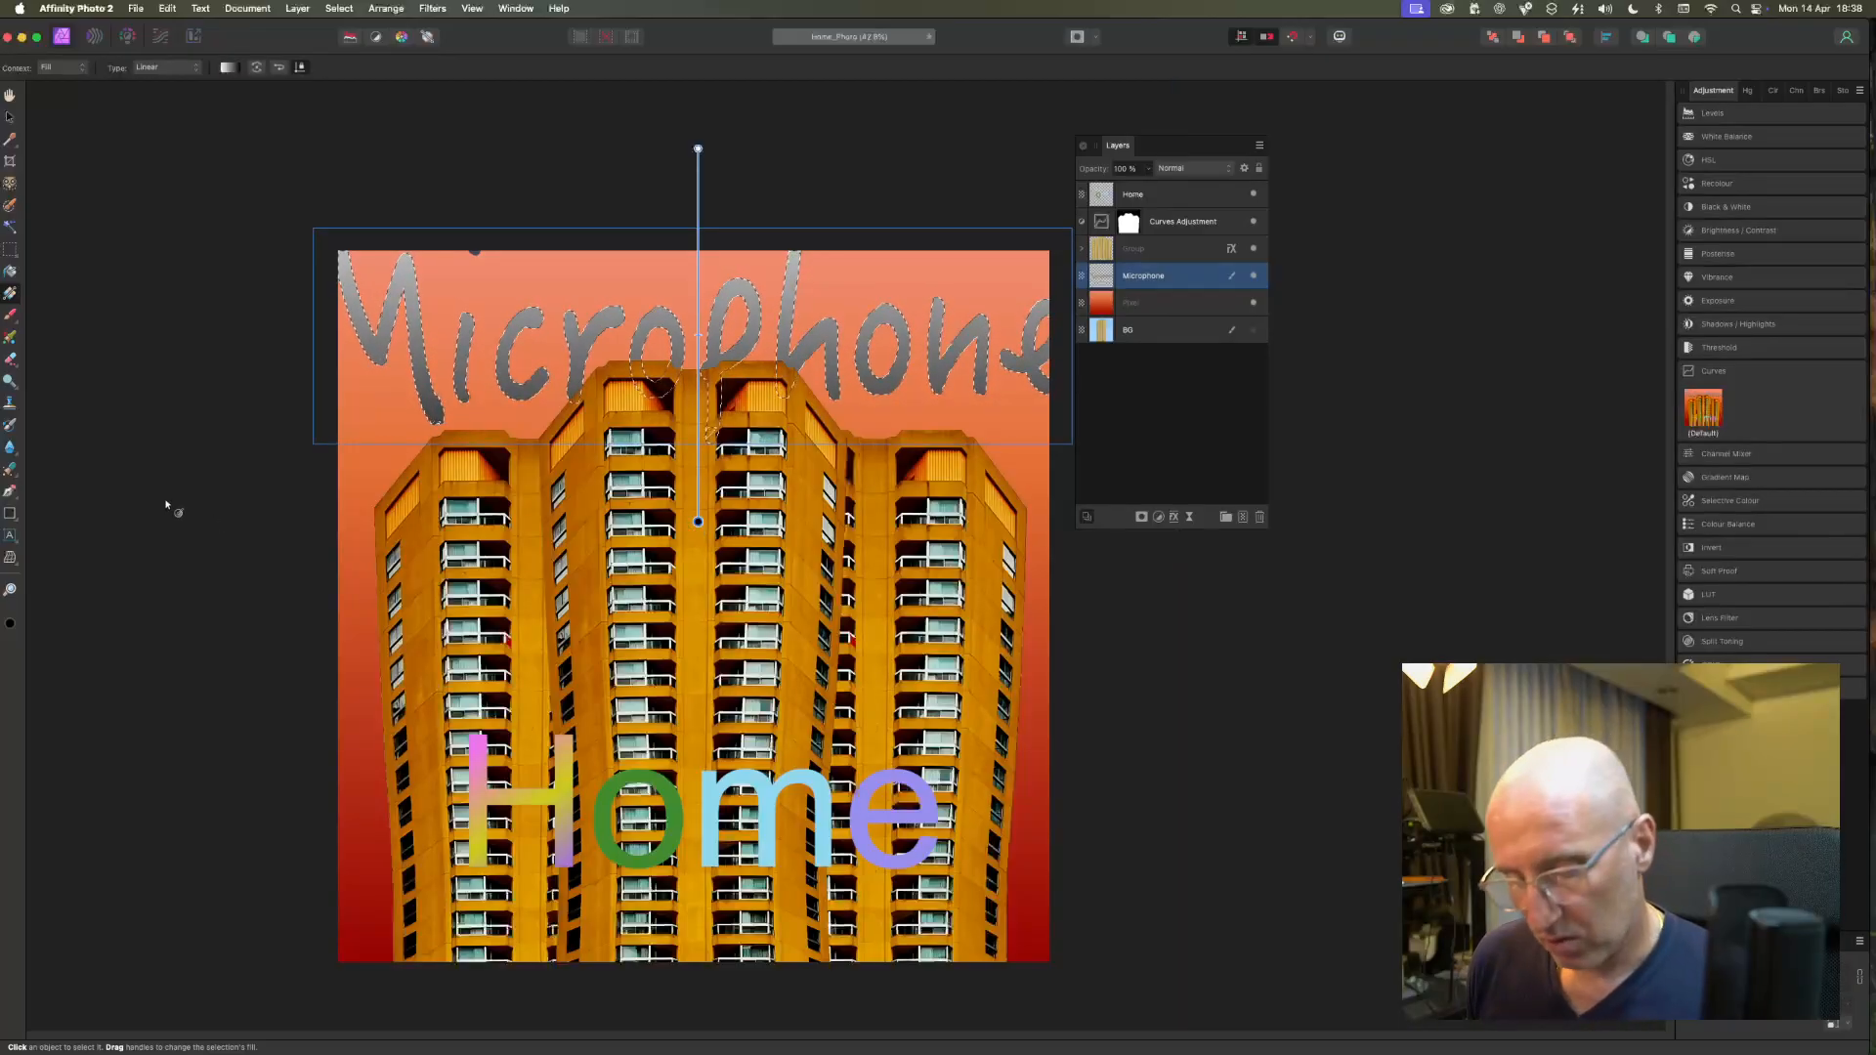
key("super+d")
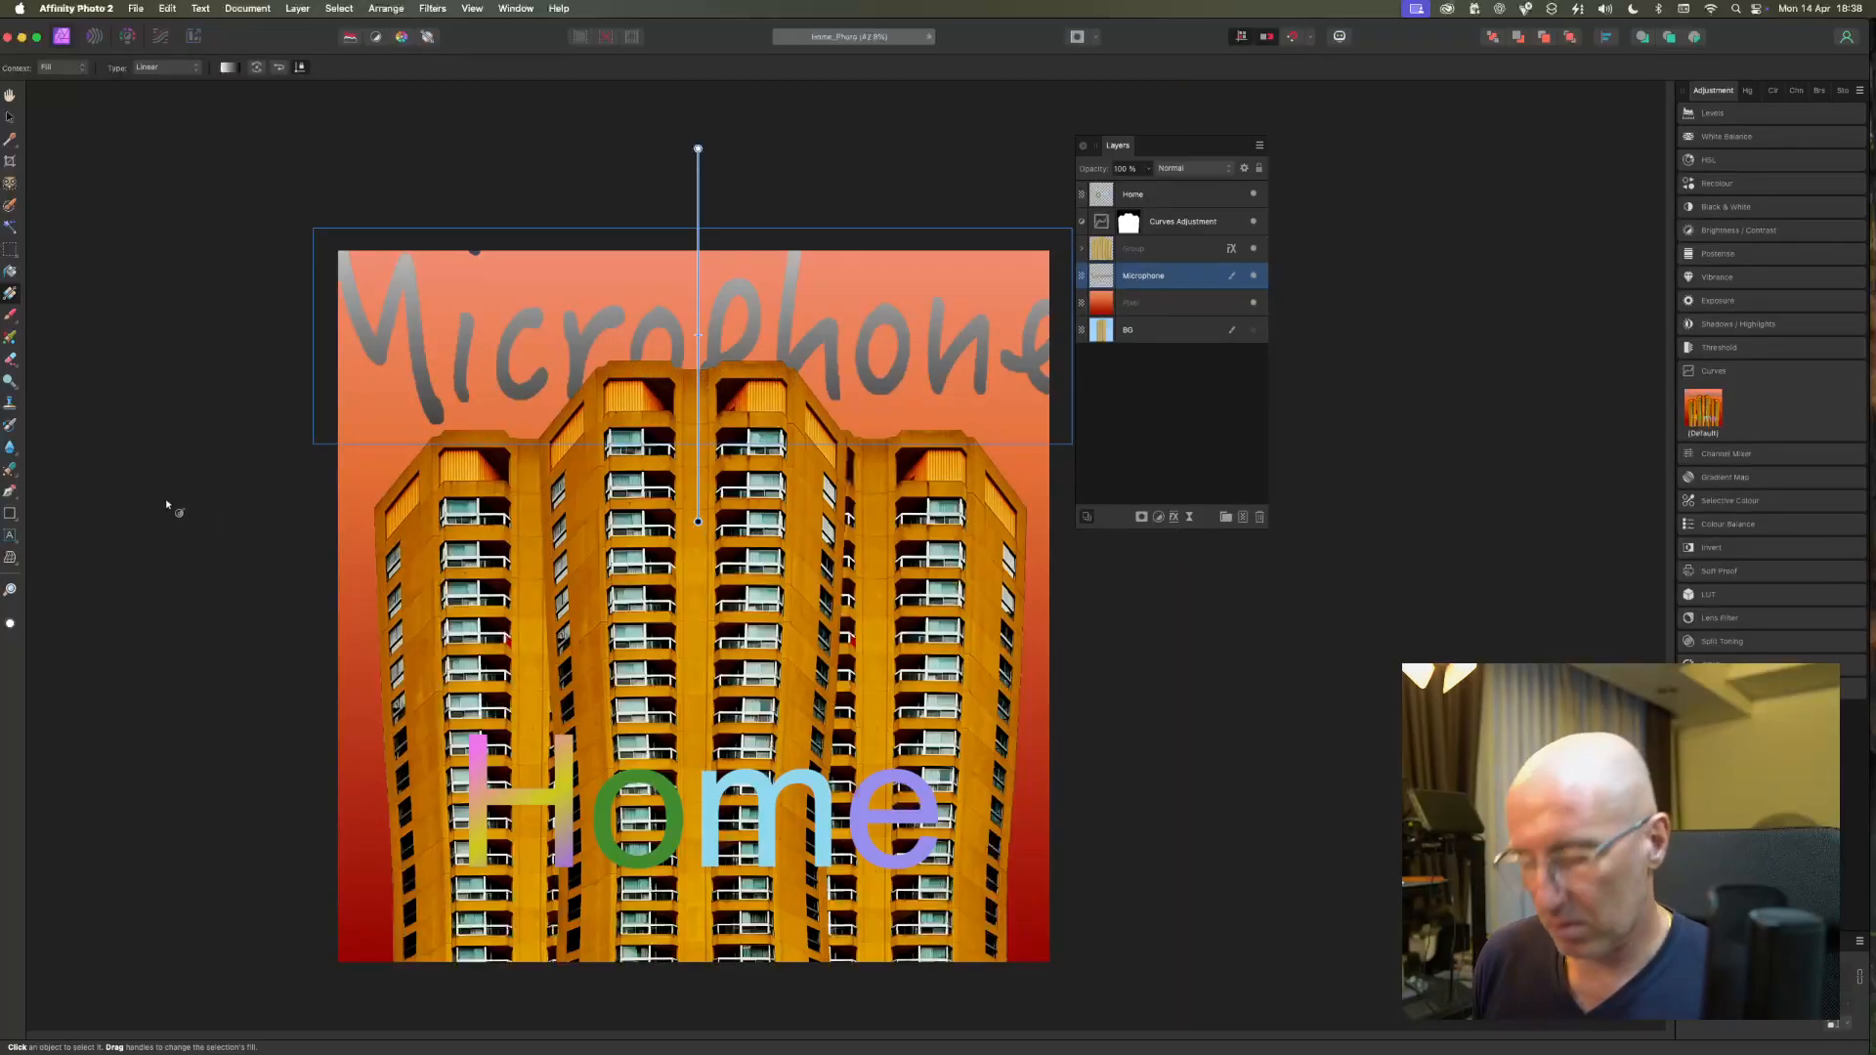
key("v")
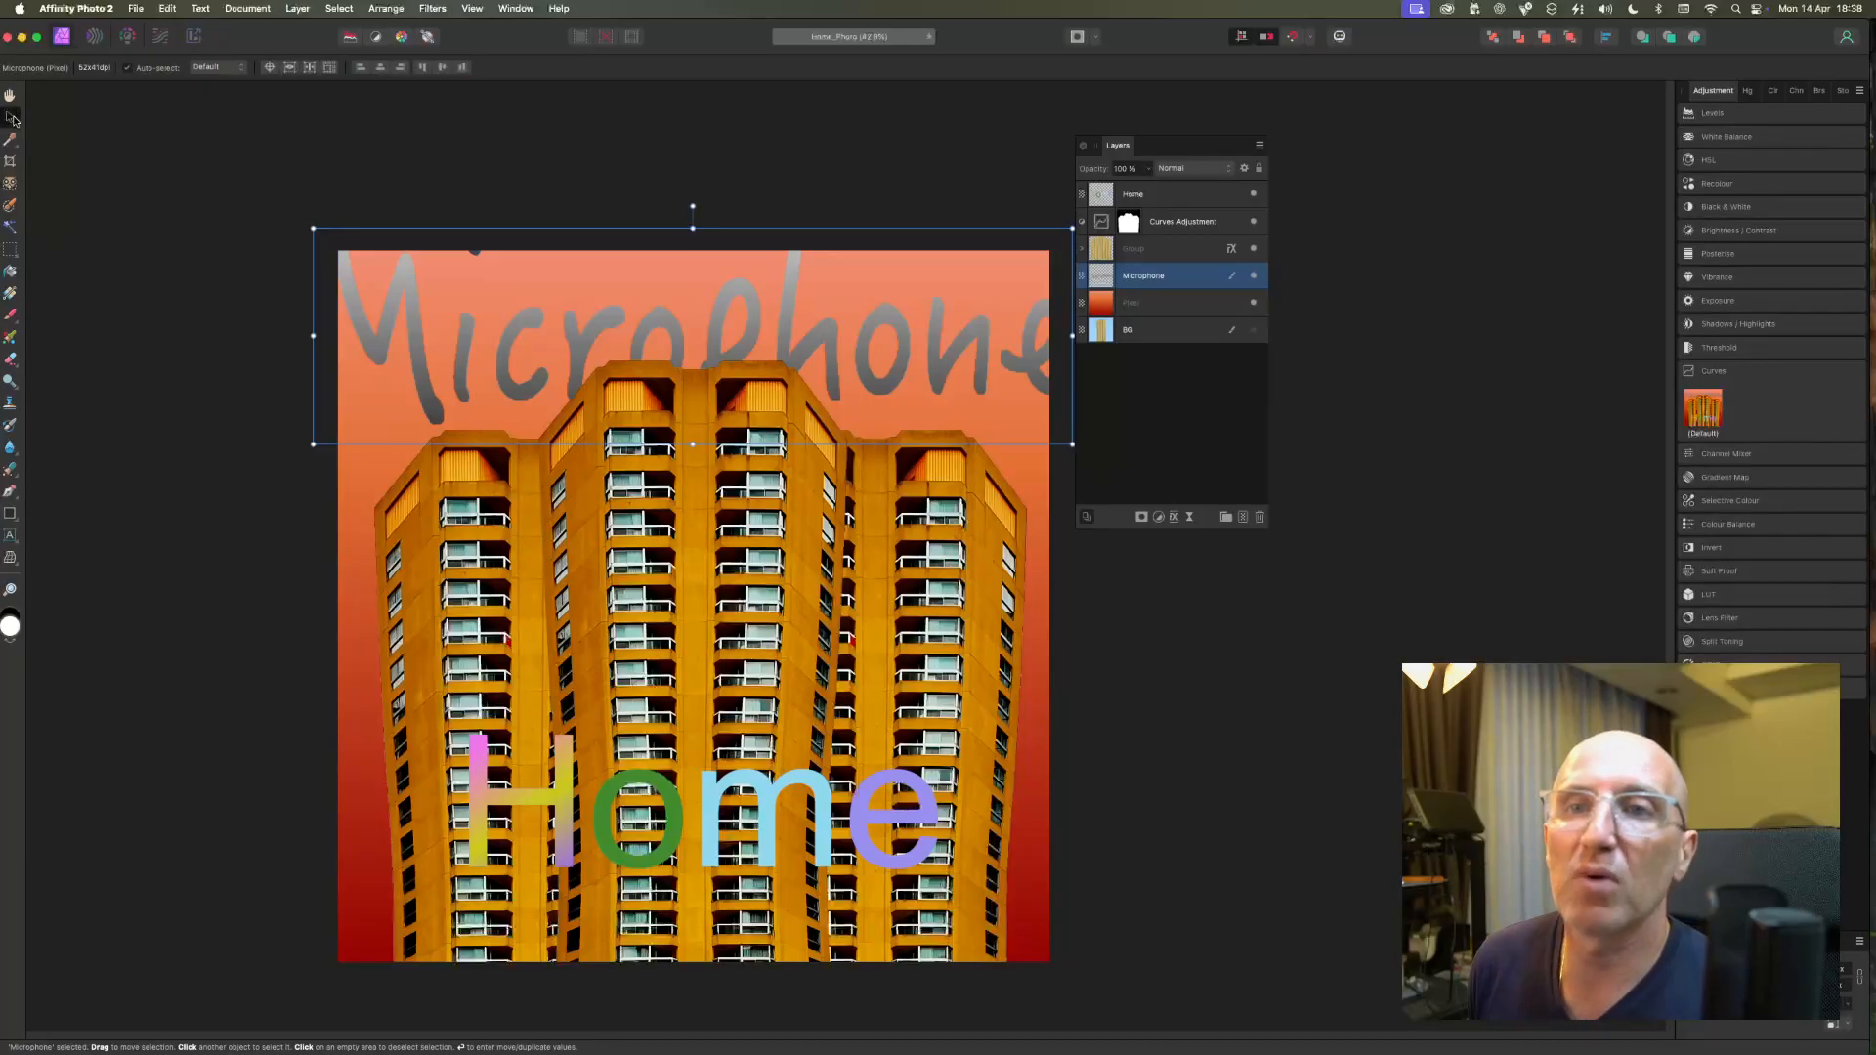
left_click(146, 227)
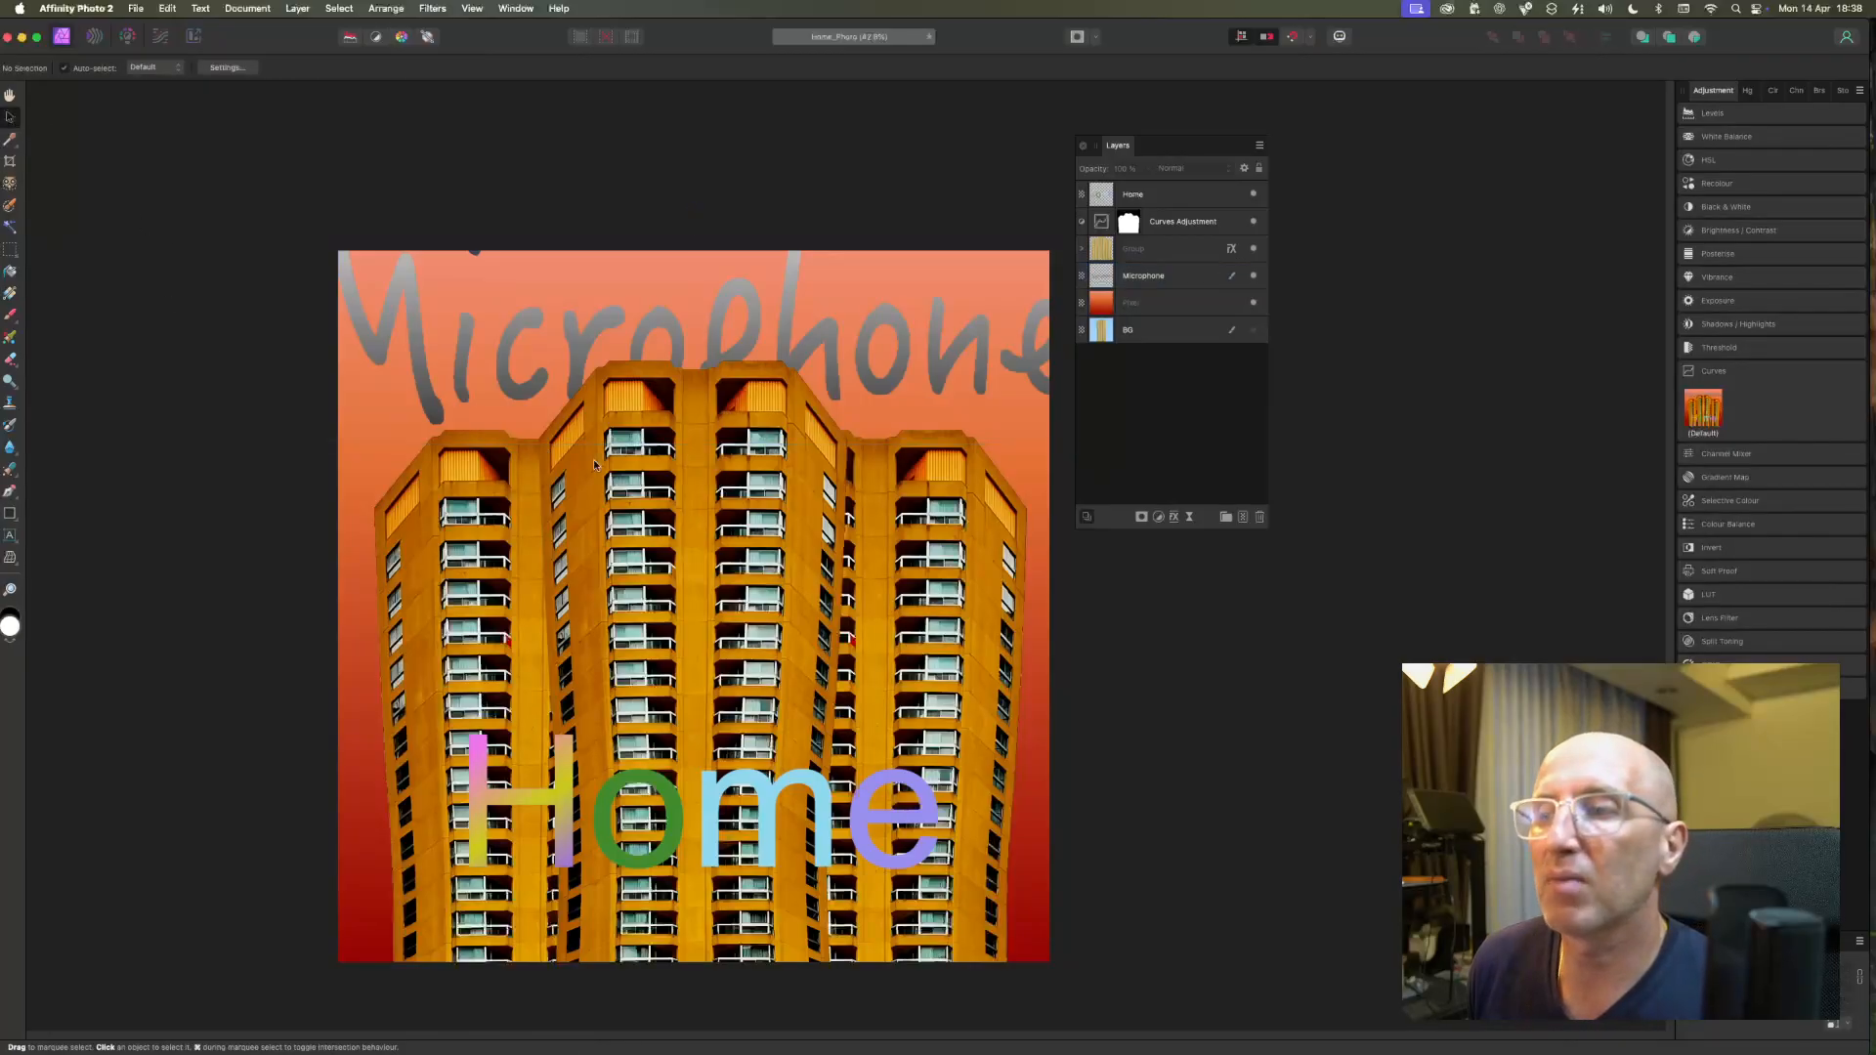
Nudge the Microphone lettering very slightly on the canvas and deselect it.
left_click(779, 336)
left_click_drag(784, 336, 780, 337)
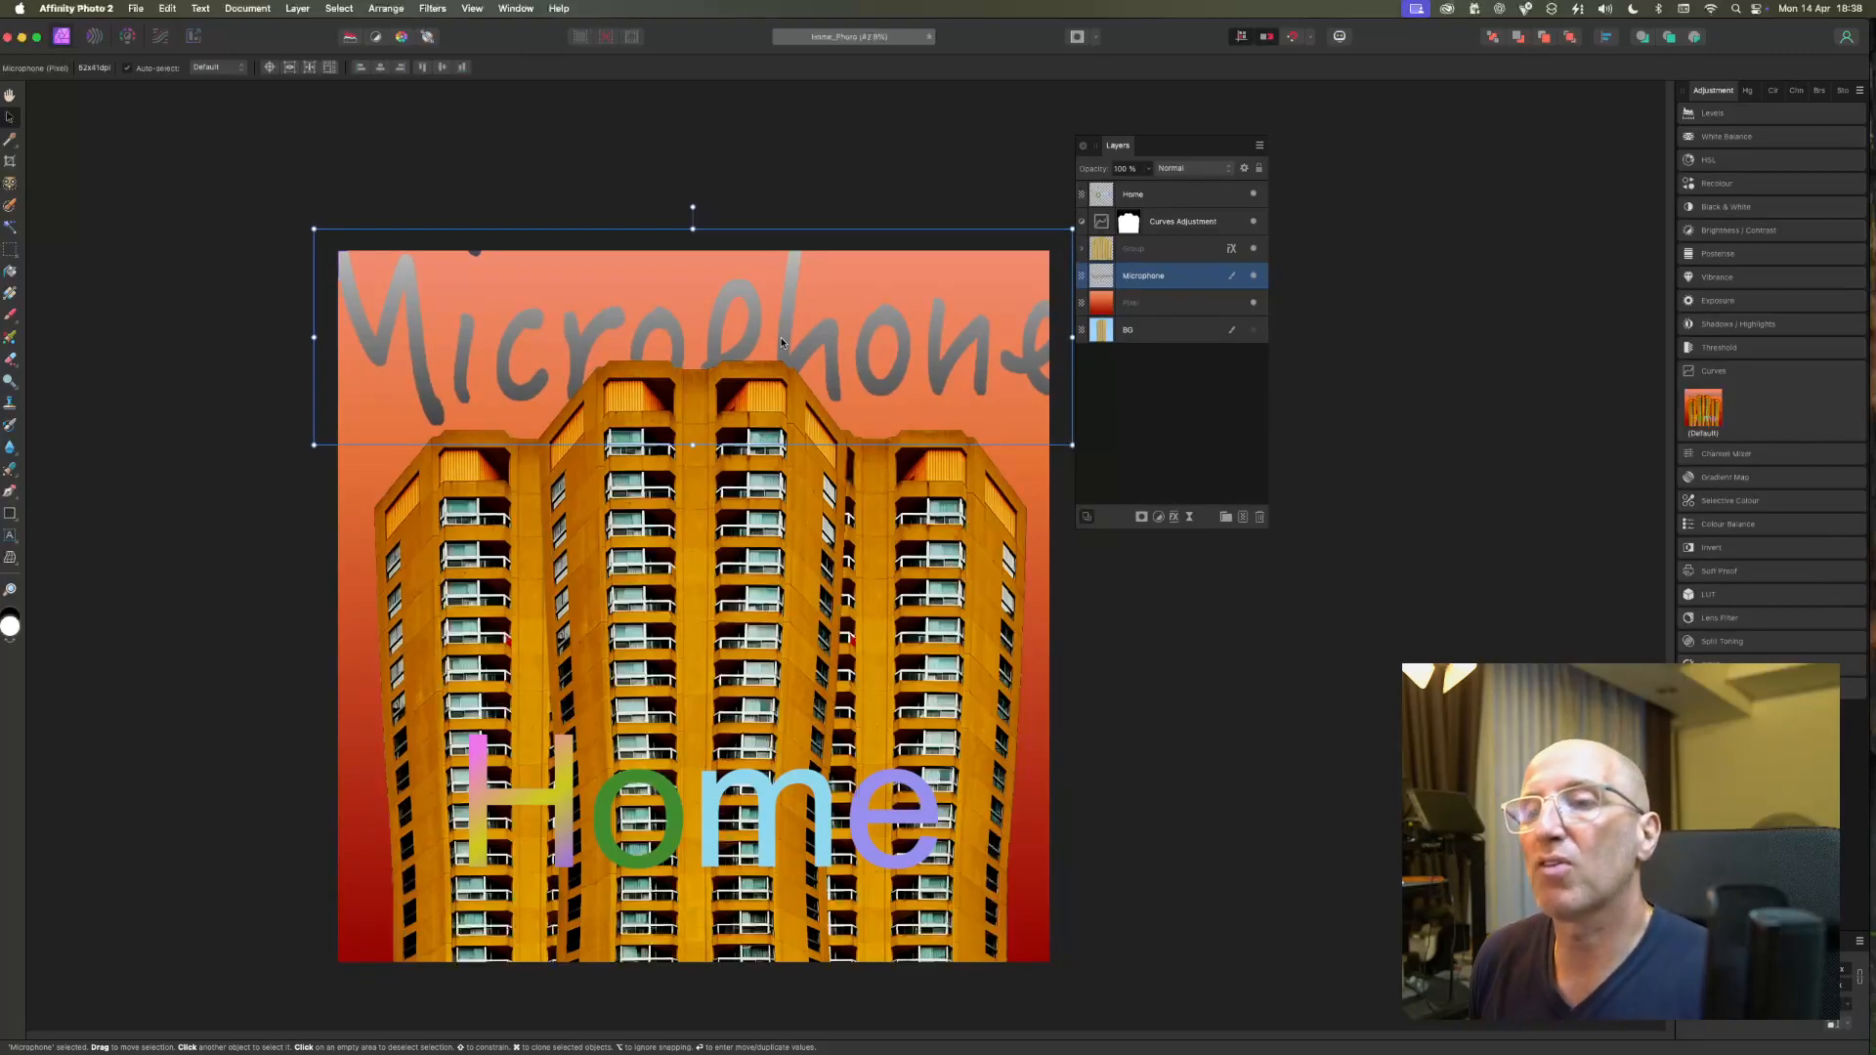
left_click(1175, 653)
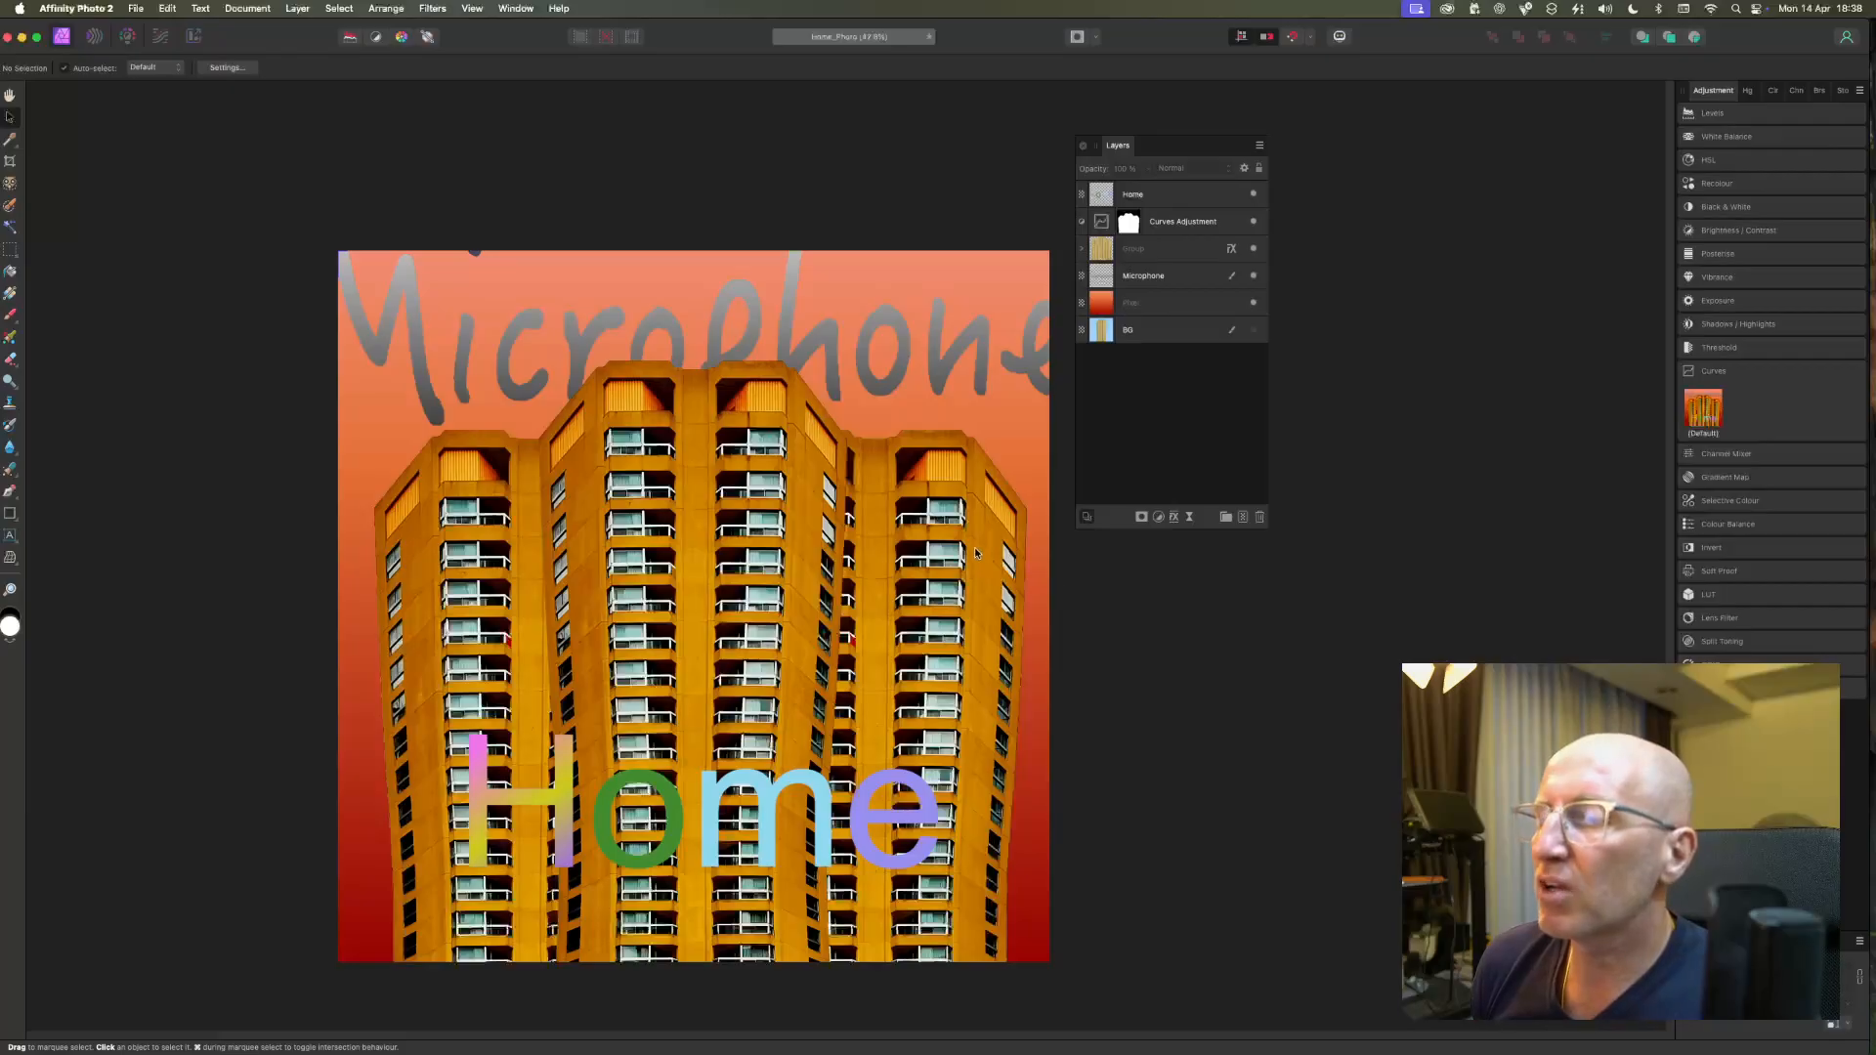
Enable an Outer Glow layer effect on the building group, keeping the artwork unobstructed by the effects dialog.
left_click(1135, 251)
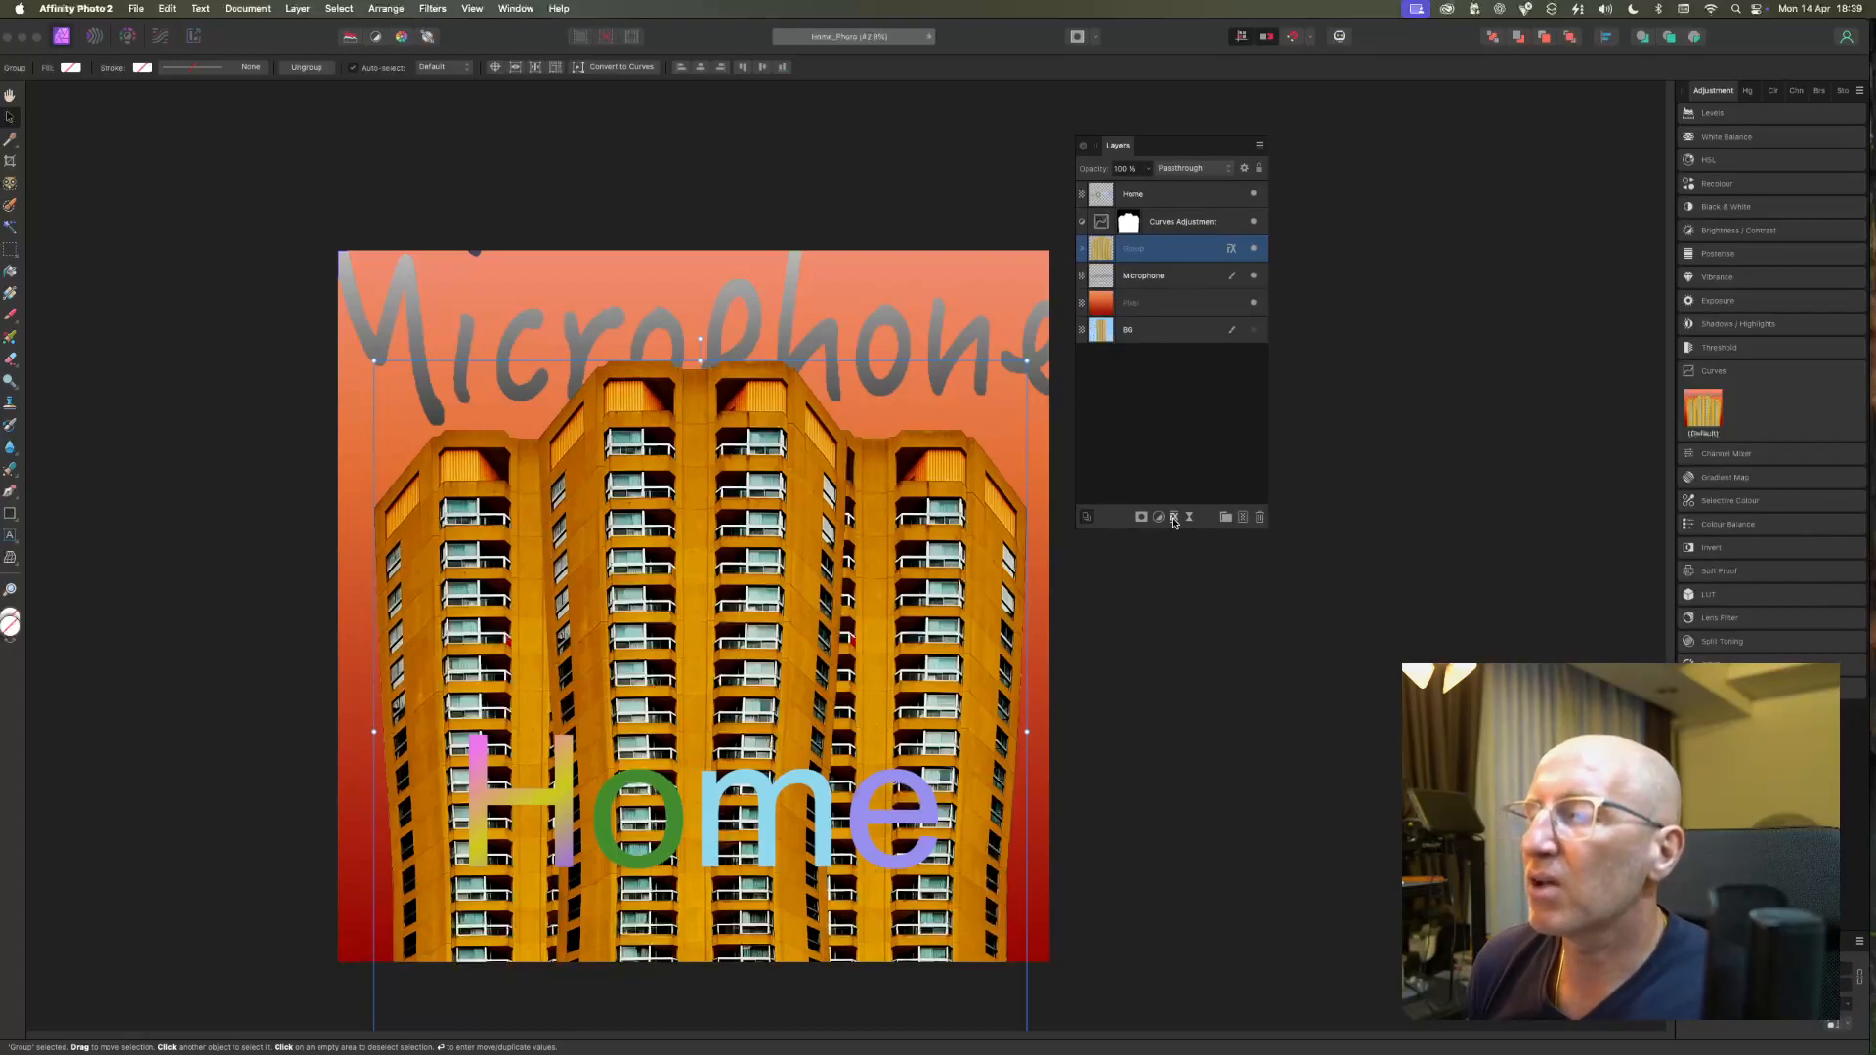
left_click(1174, 518)
left_click_drag(1189, 440, 638, 346)
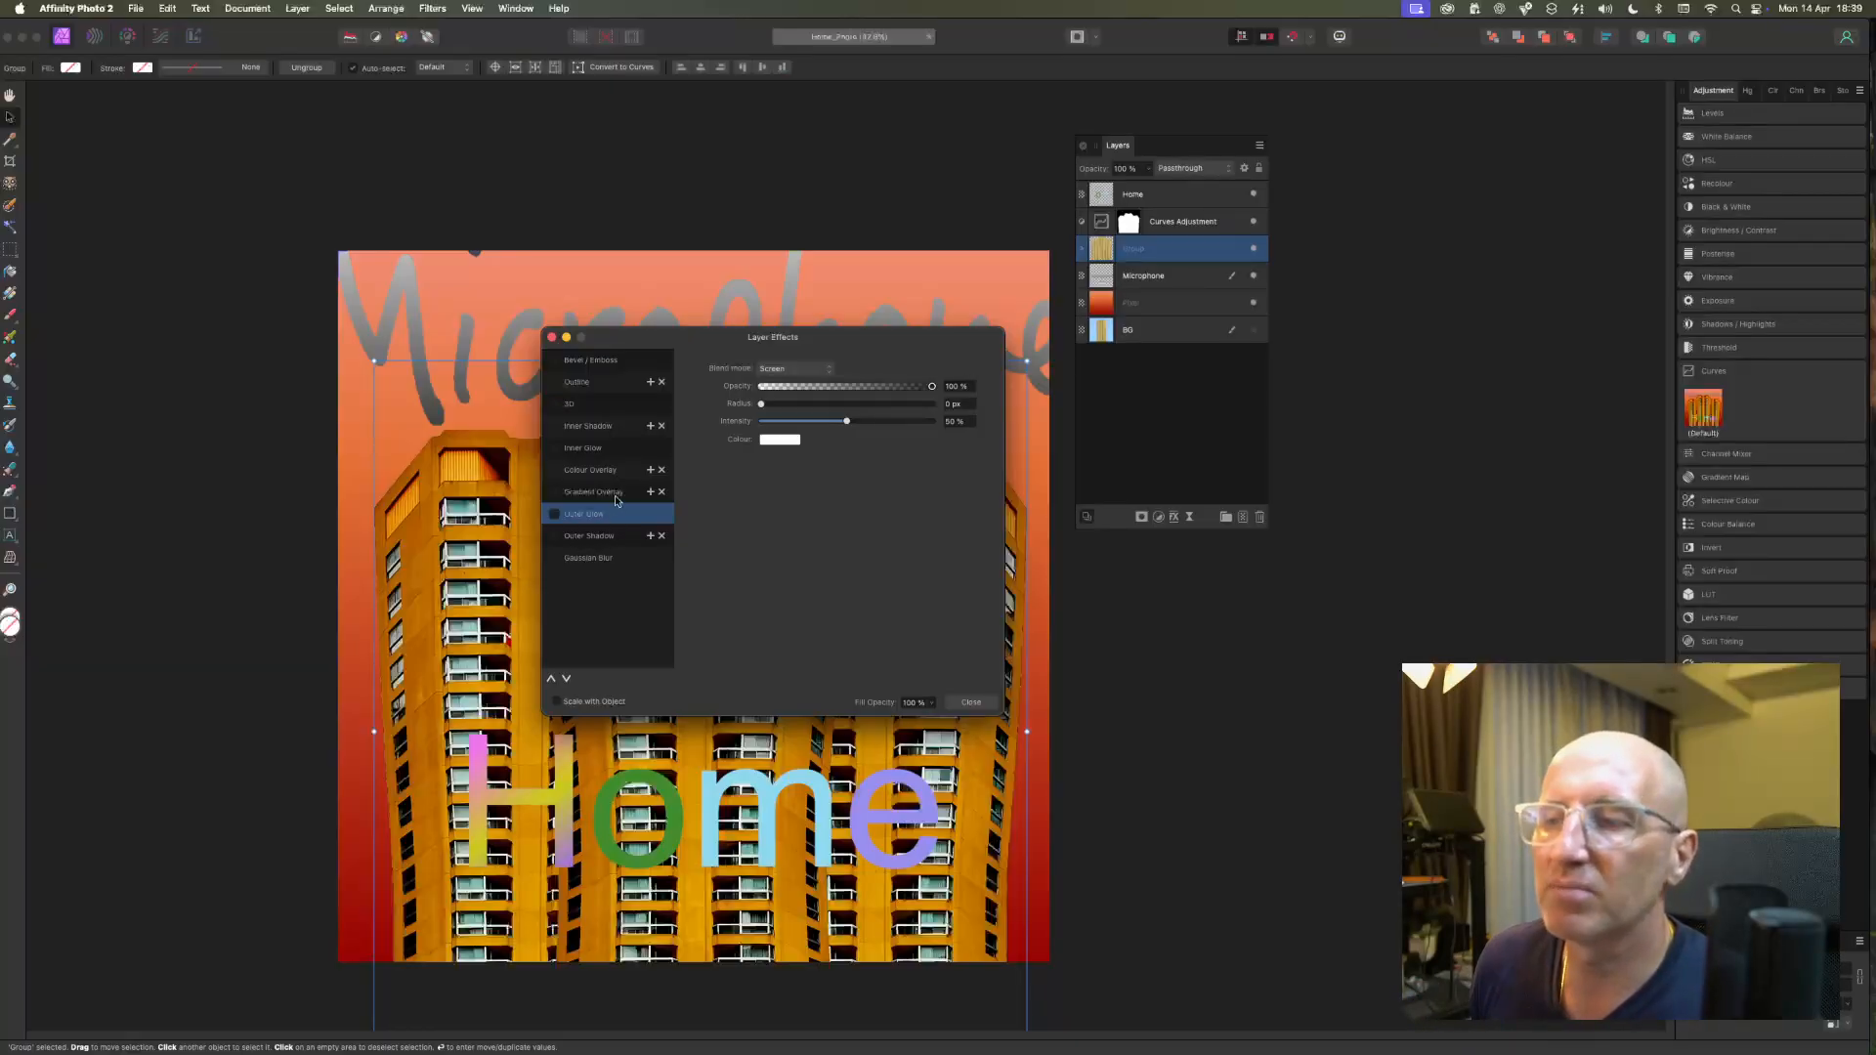
left_click(554, 514)
left_click_drag(718, 363, 1213, 331)
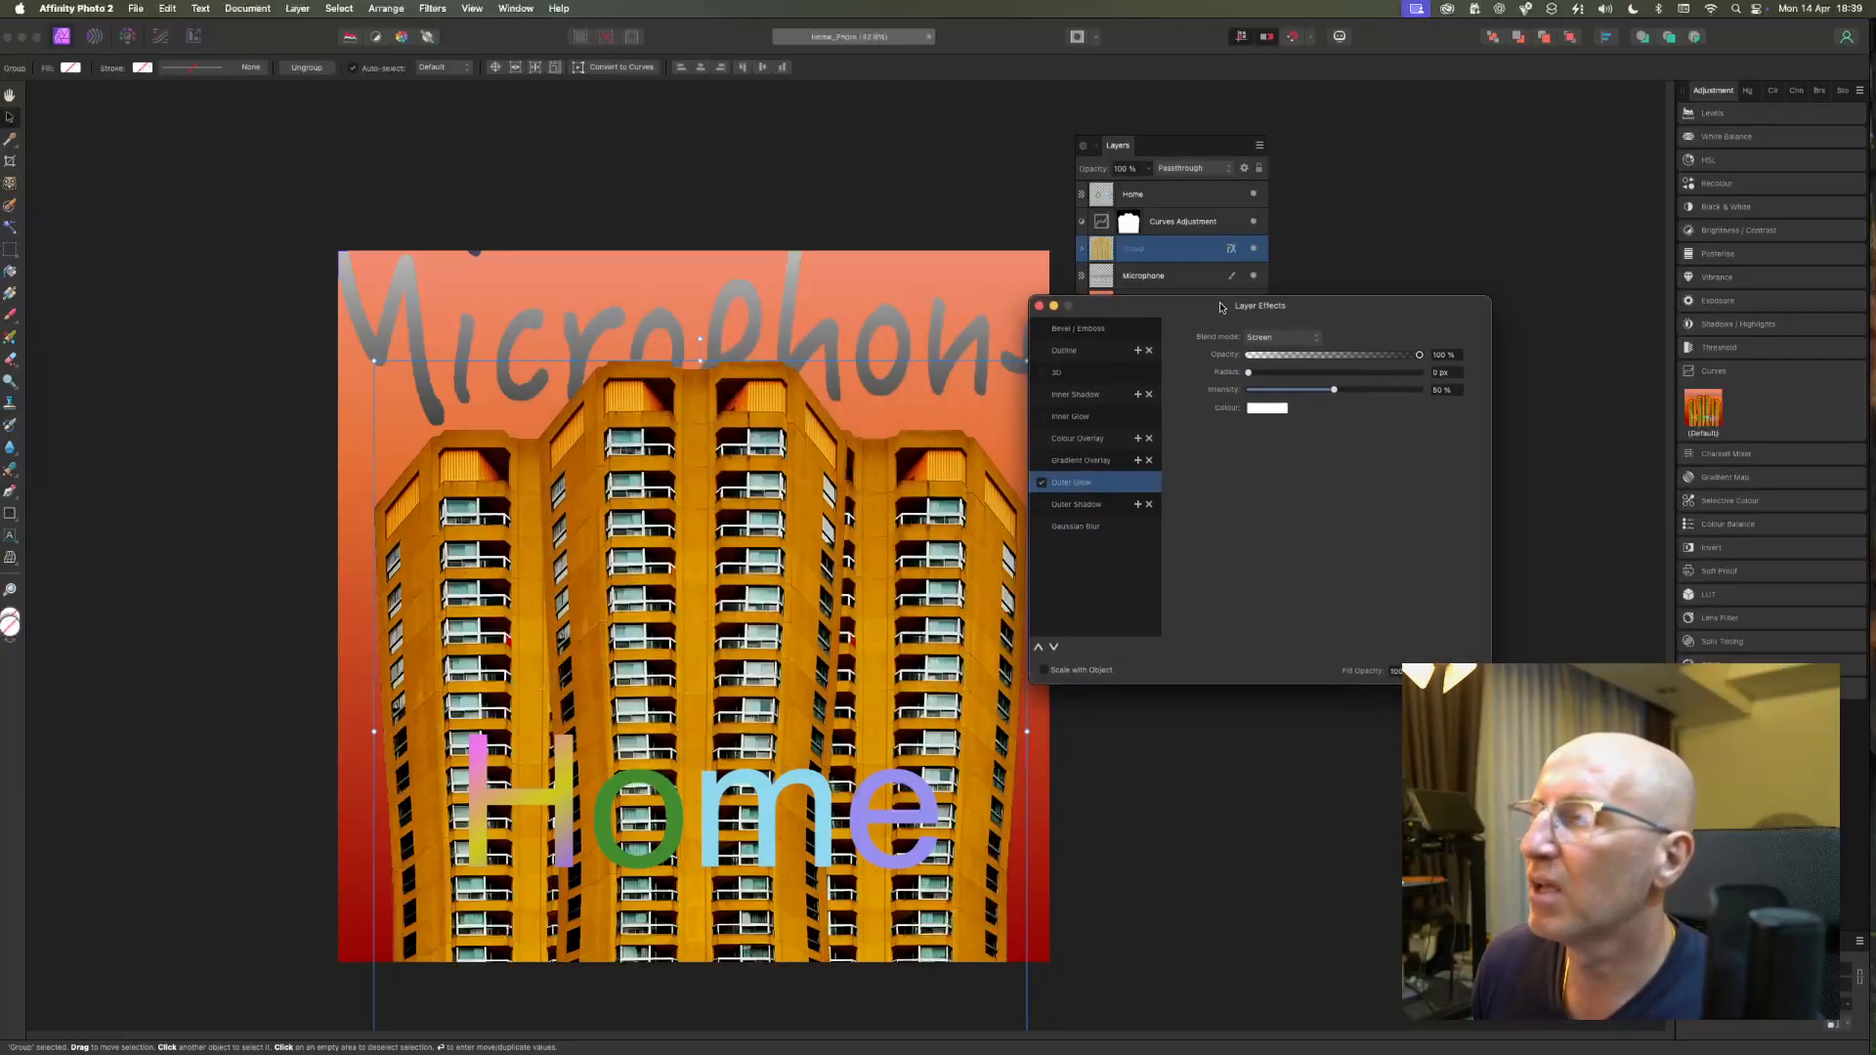
left_click(1280, 409)
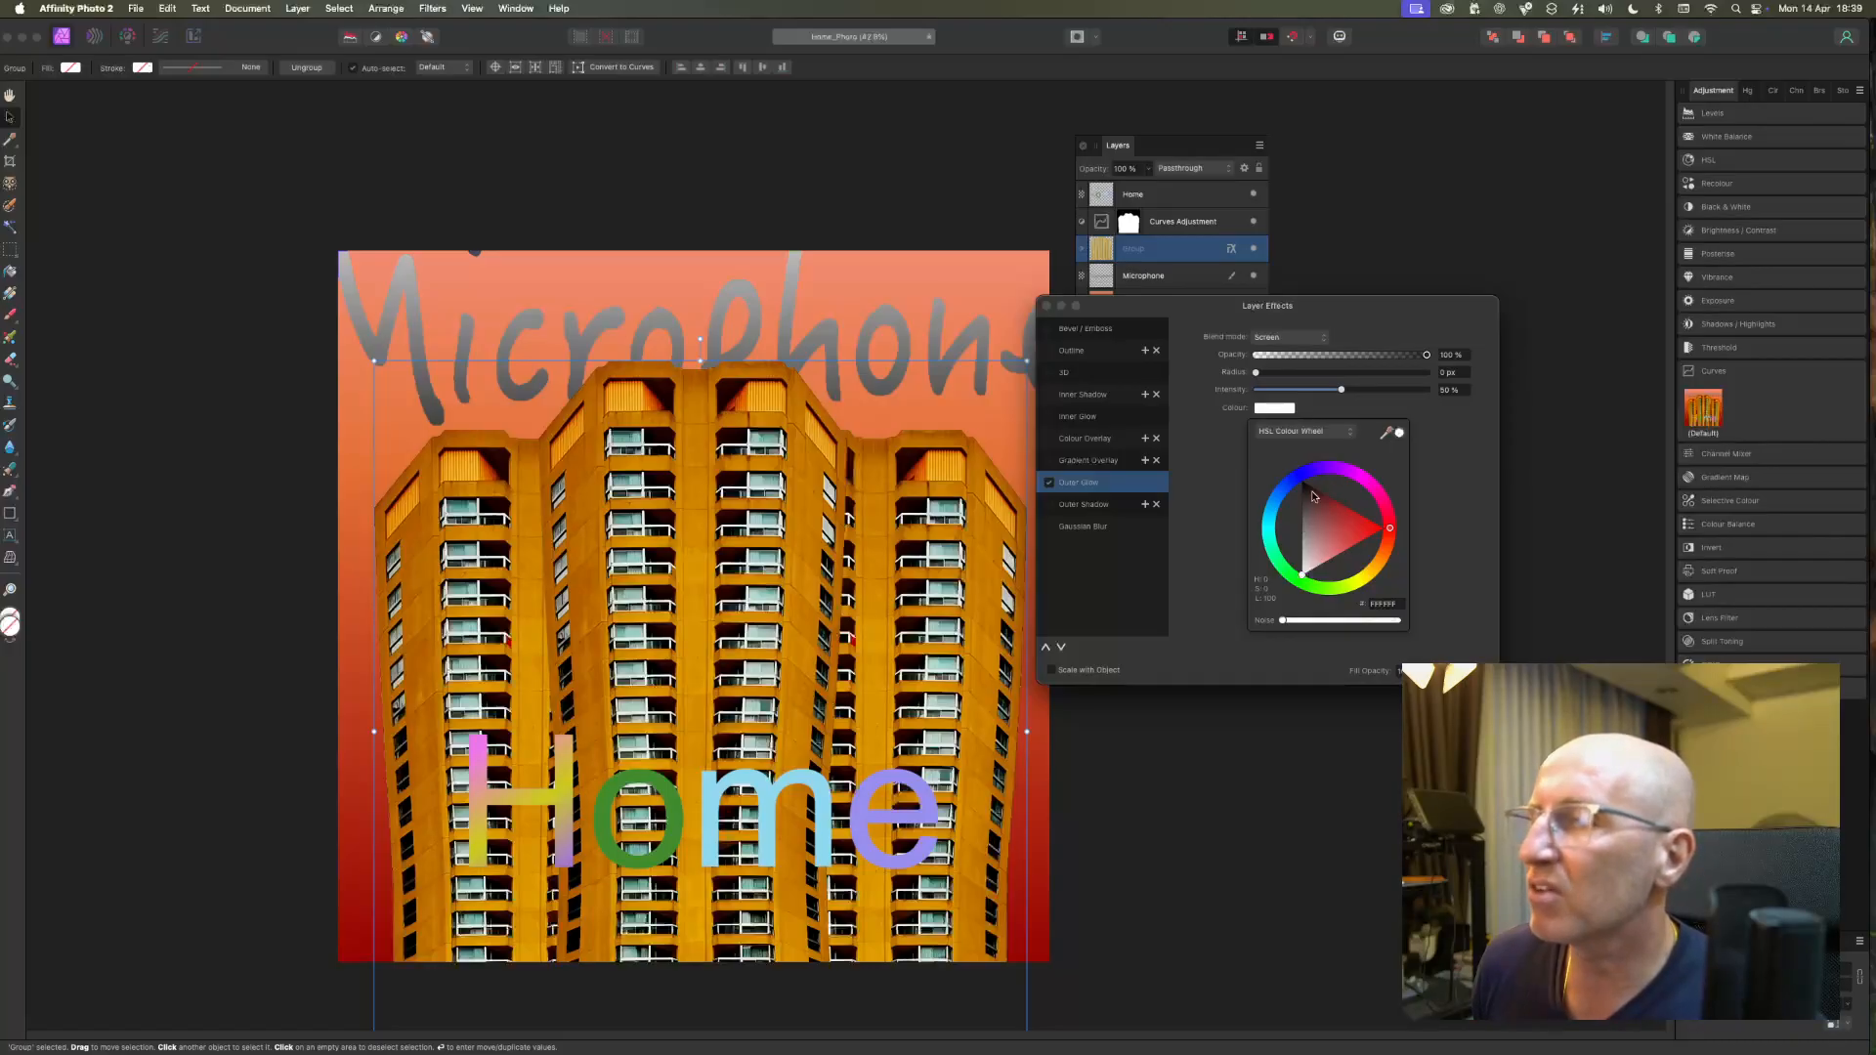
left_click(1453, 420)
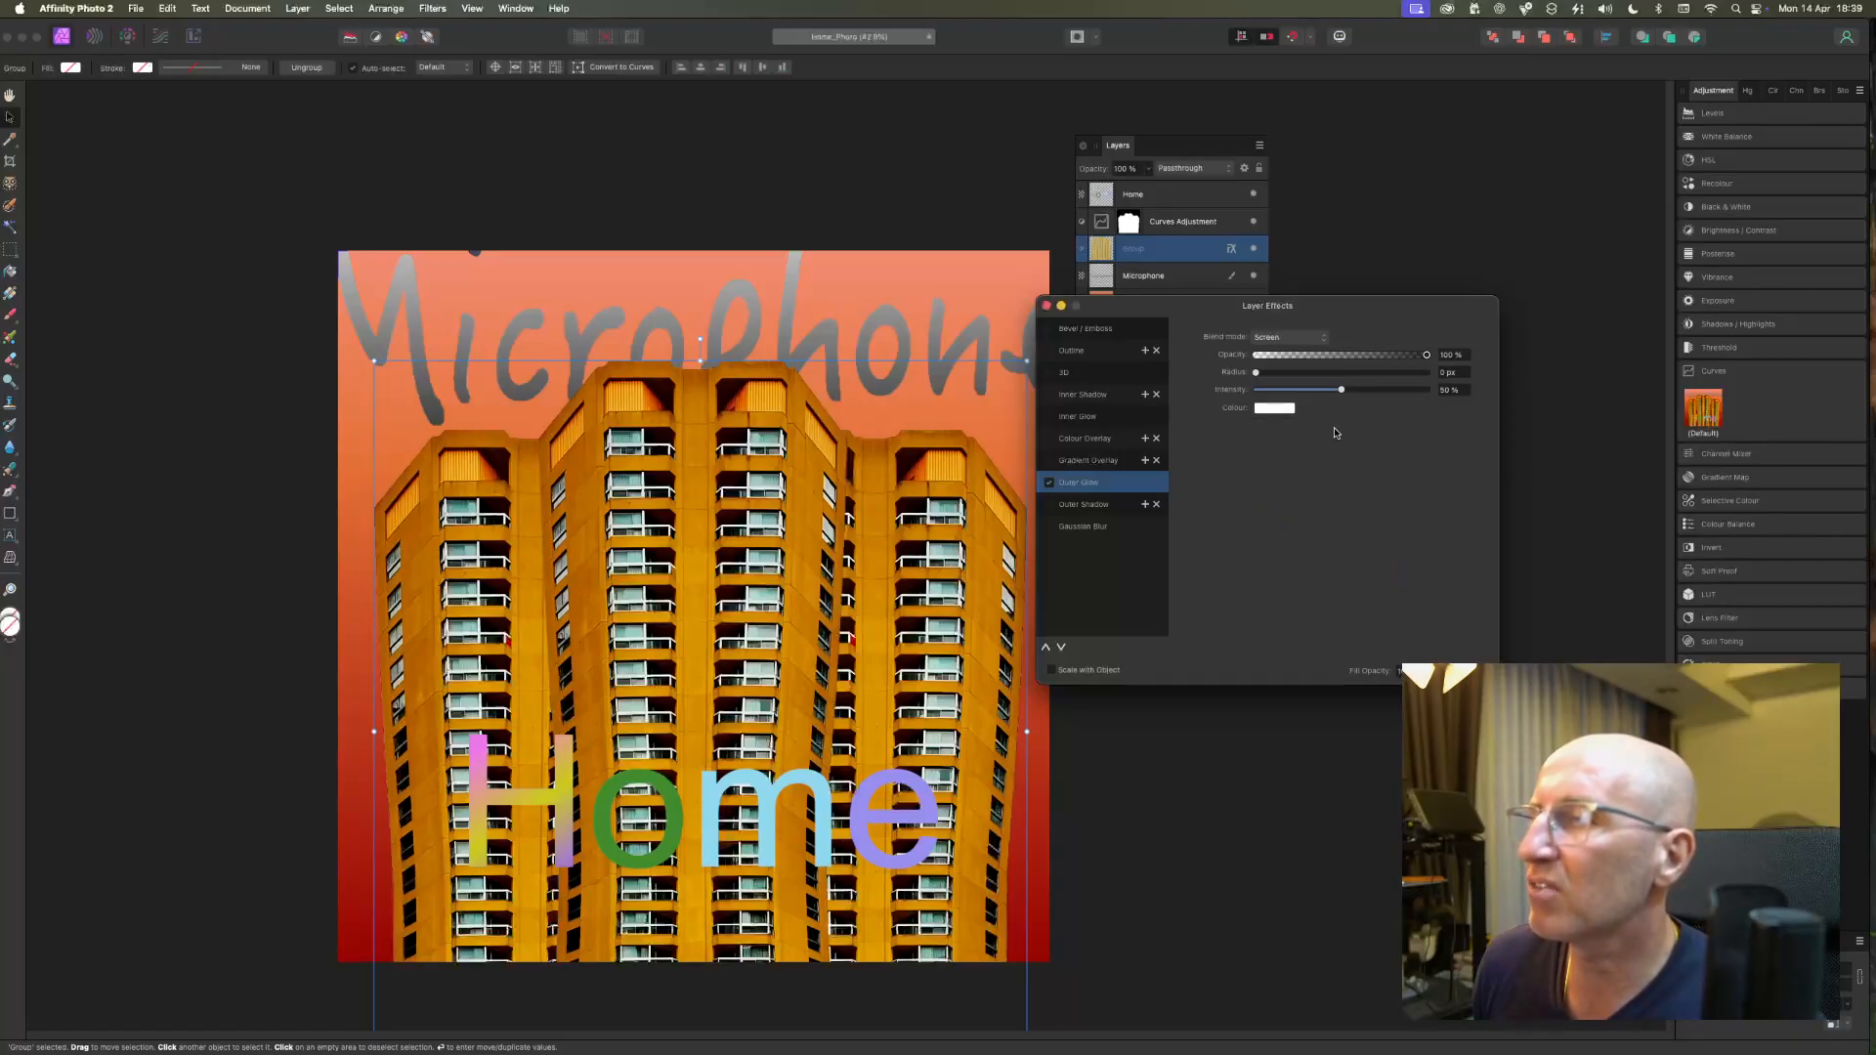
left_click(1281, 342)
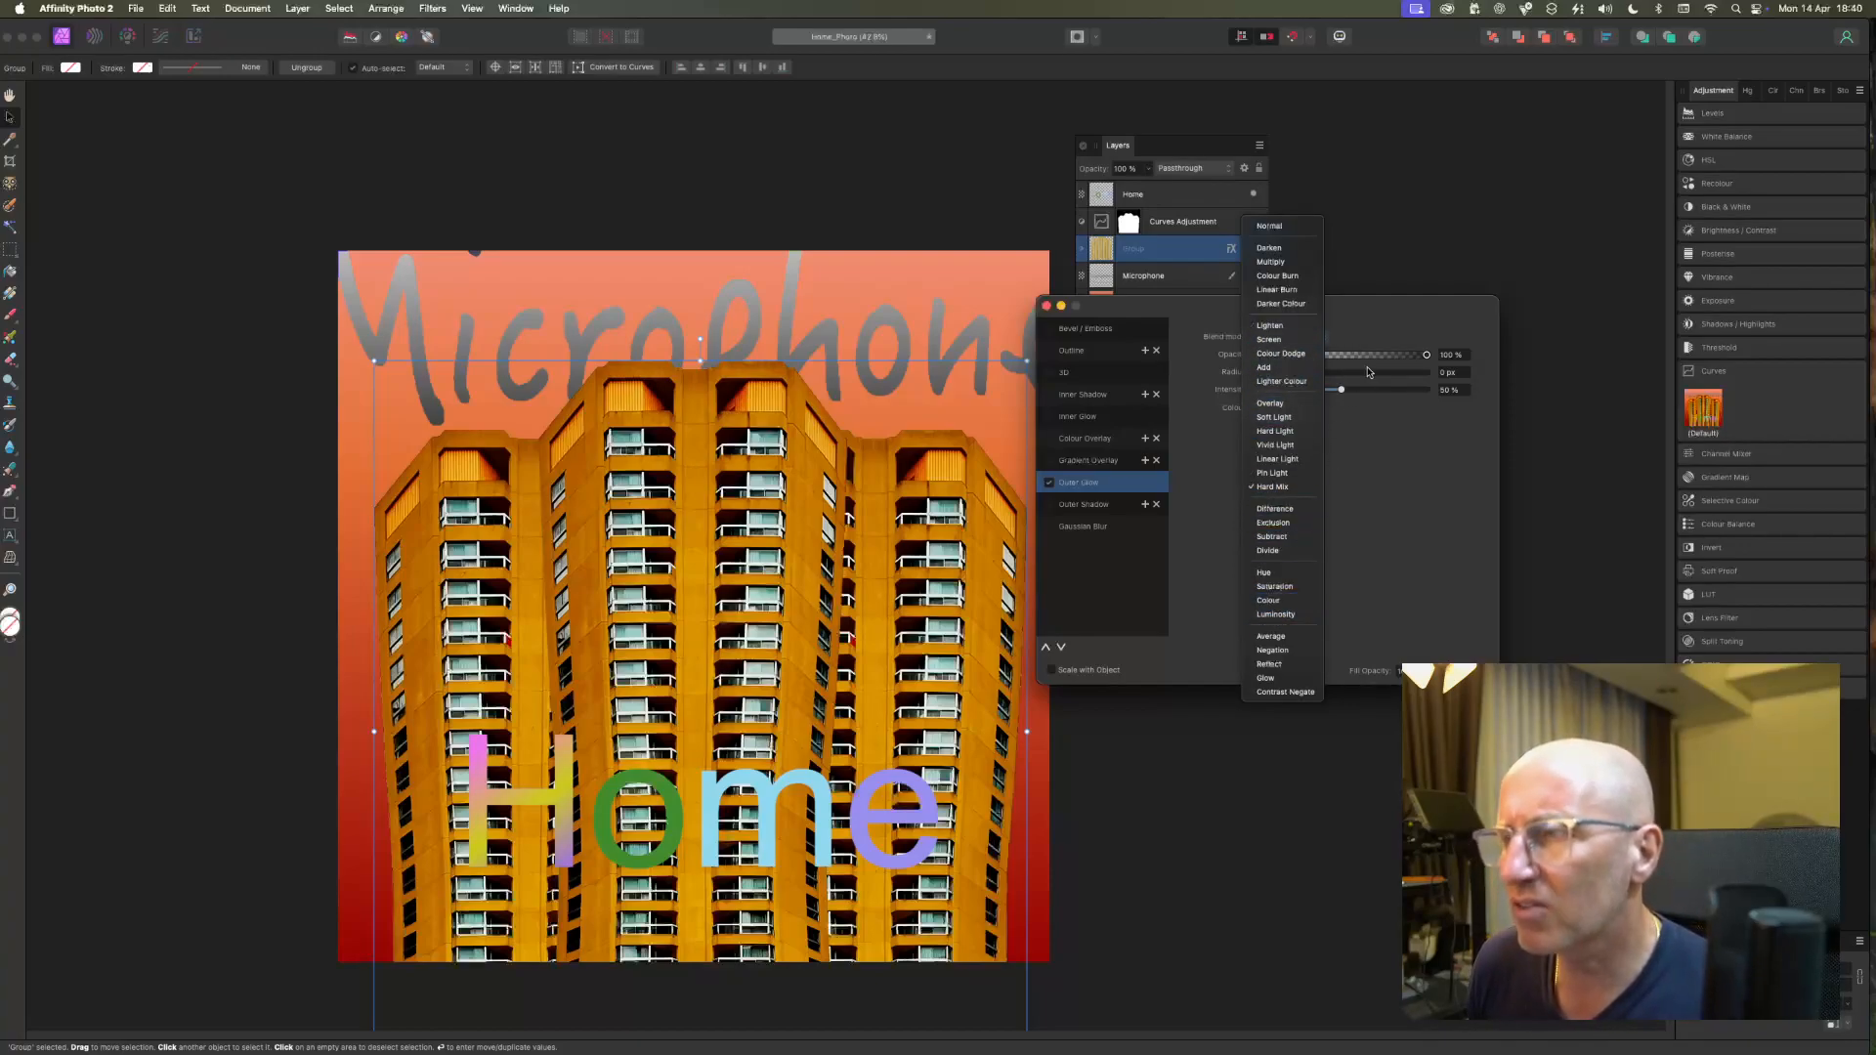
left_click(1374, 323)
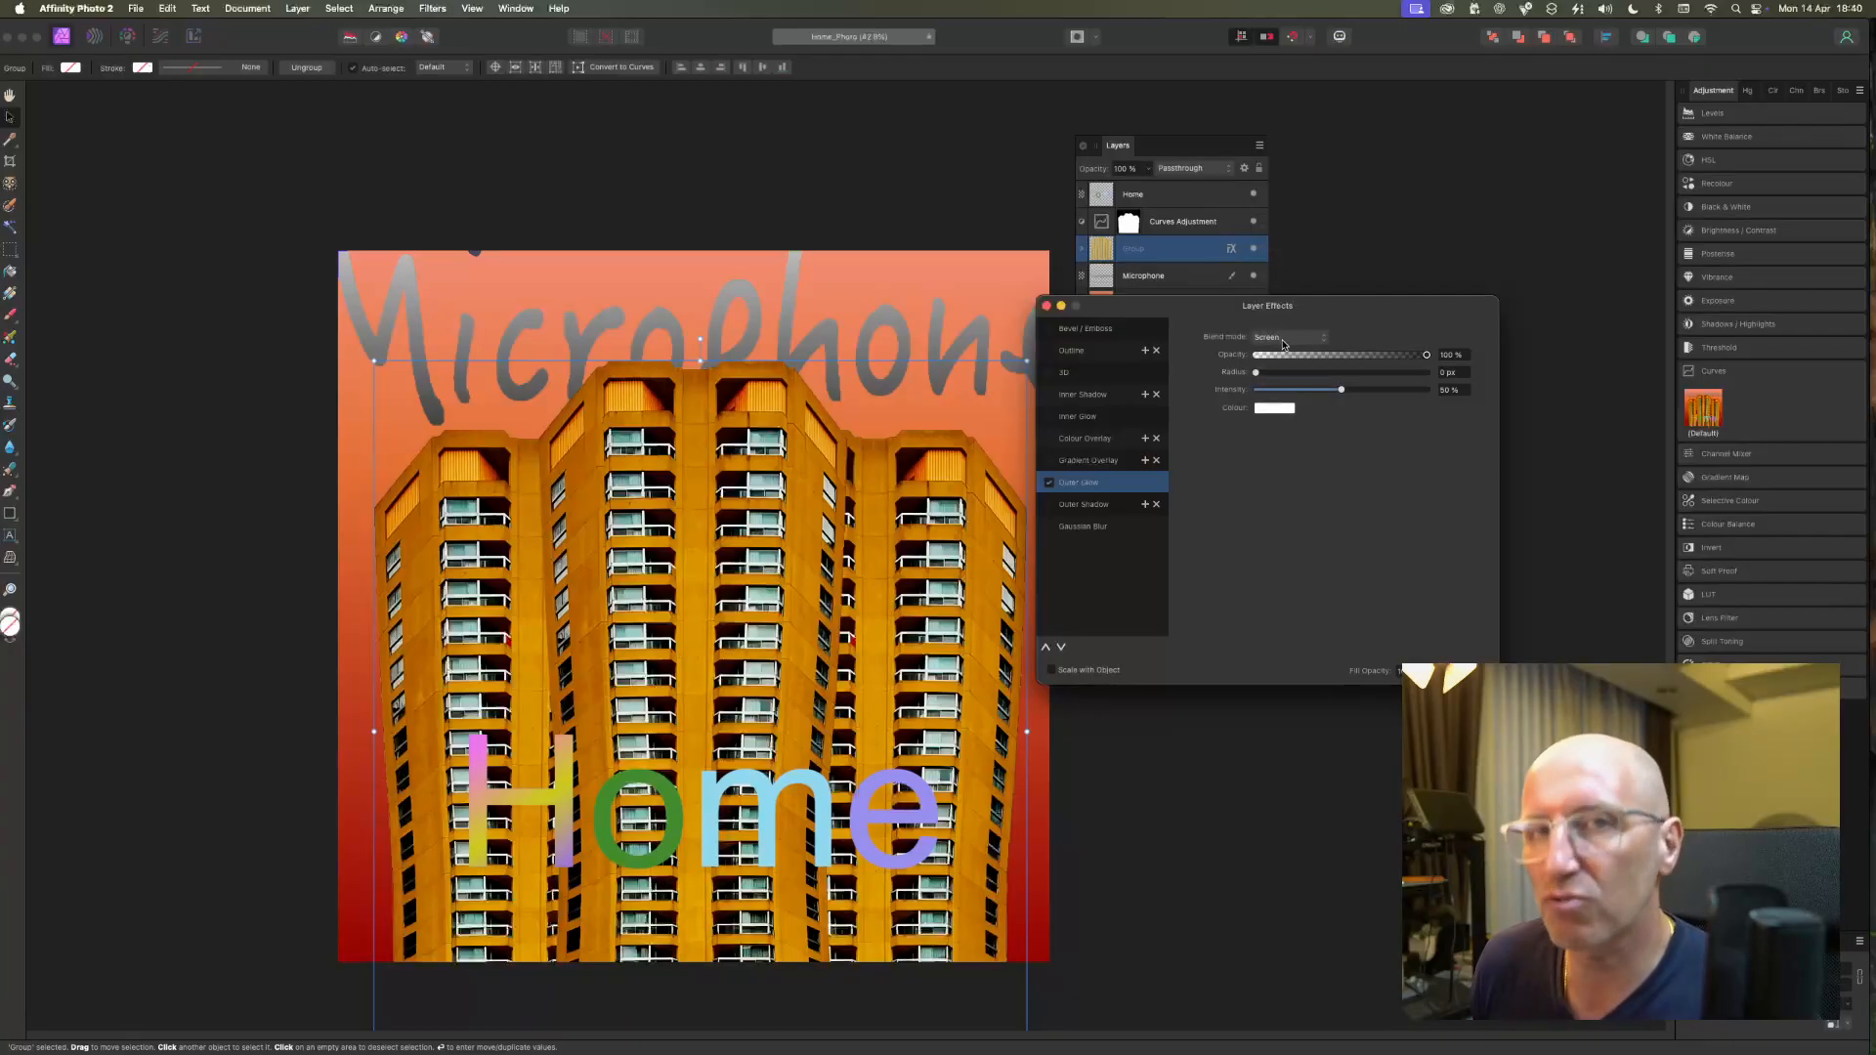
Set the building's outer glow radius to 100 px and close the layer effects.
left_click_drag(1256, 373, 1443, 376)
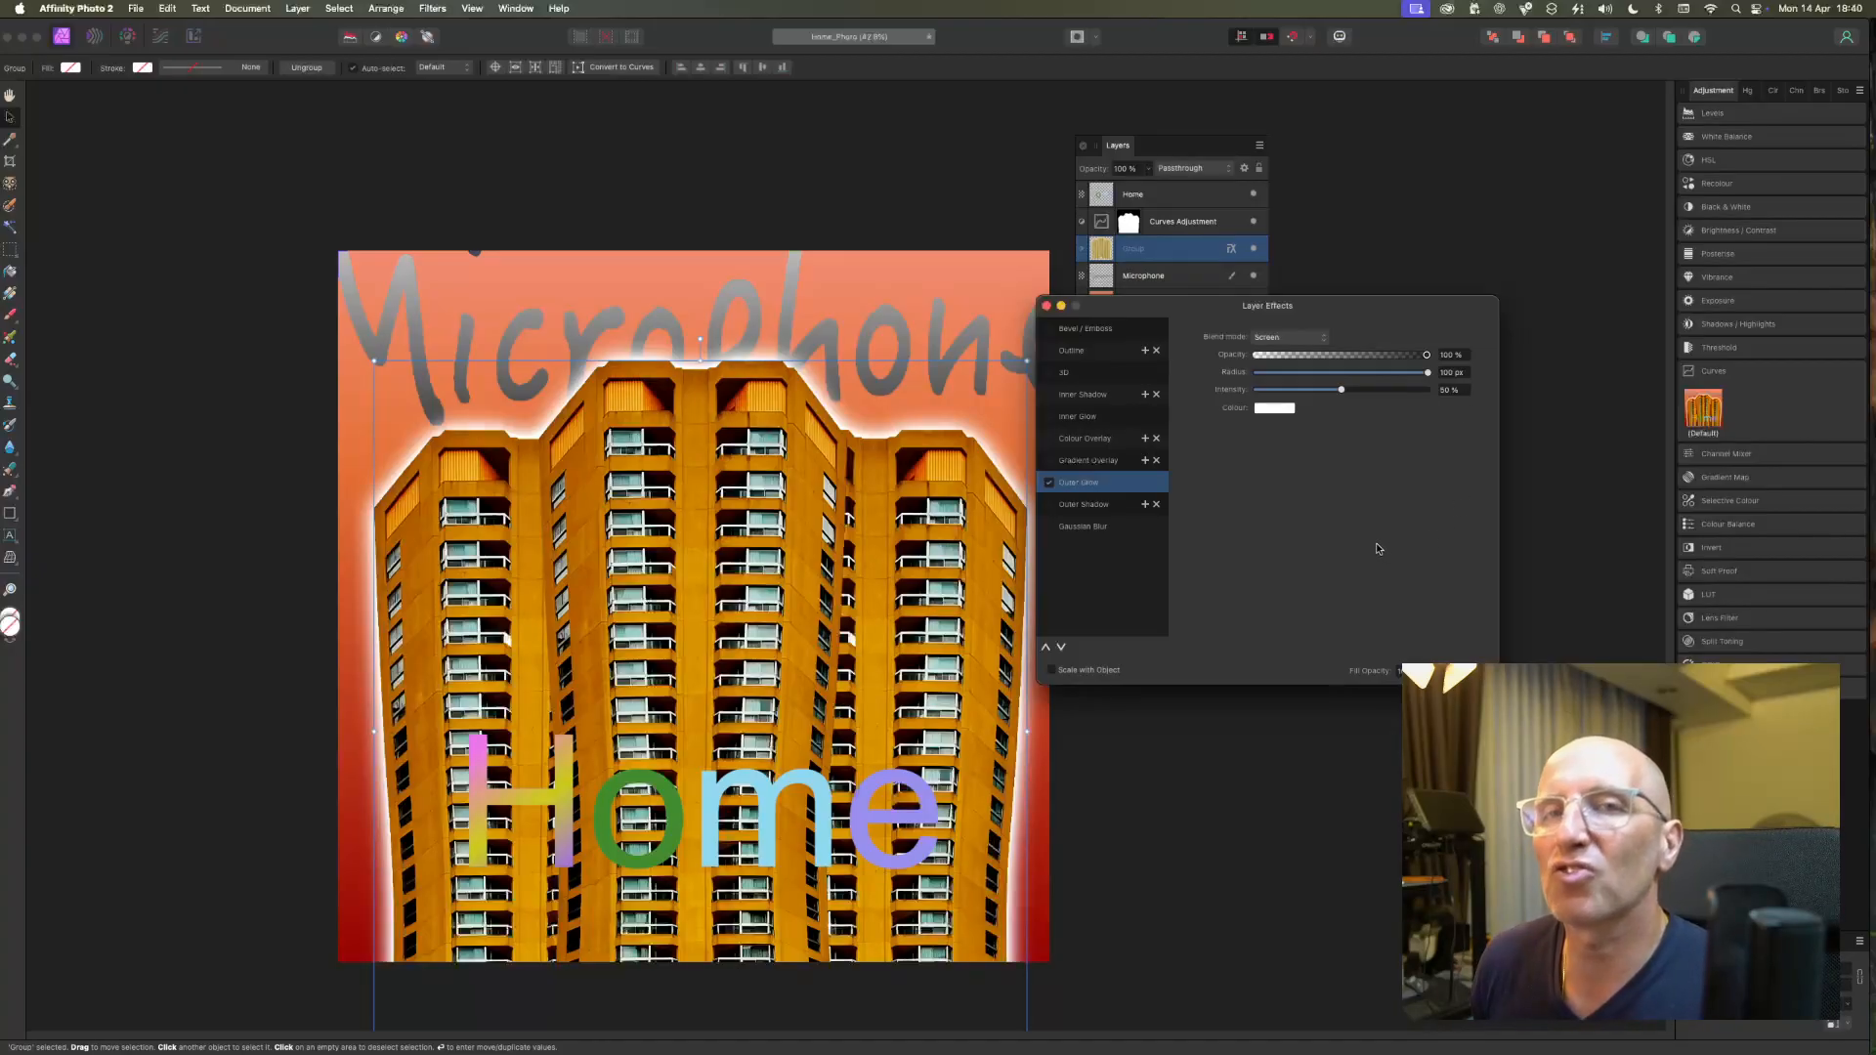
left_click(1340, 256)
left_click_drag(1265, 306, 1397, 280)
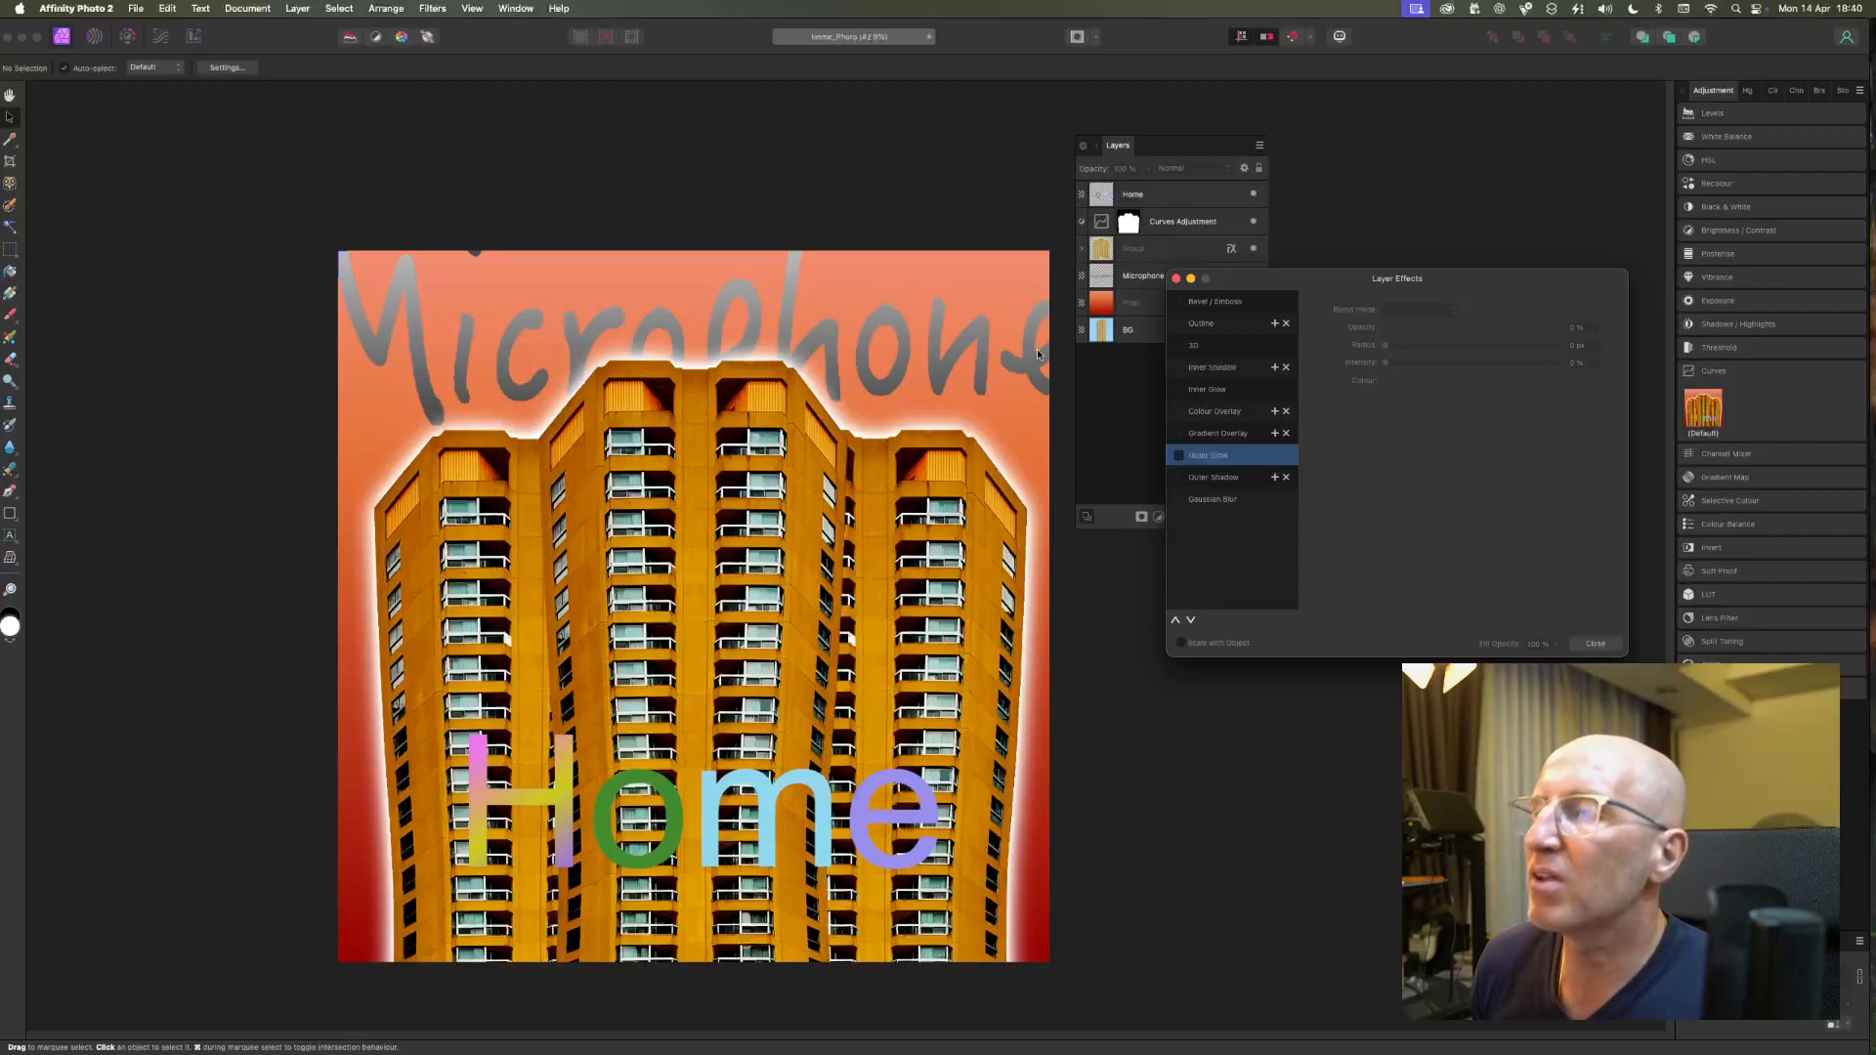
left_click(1177, 279)
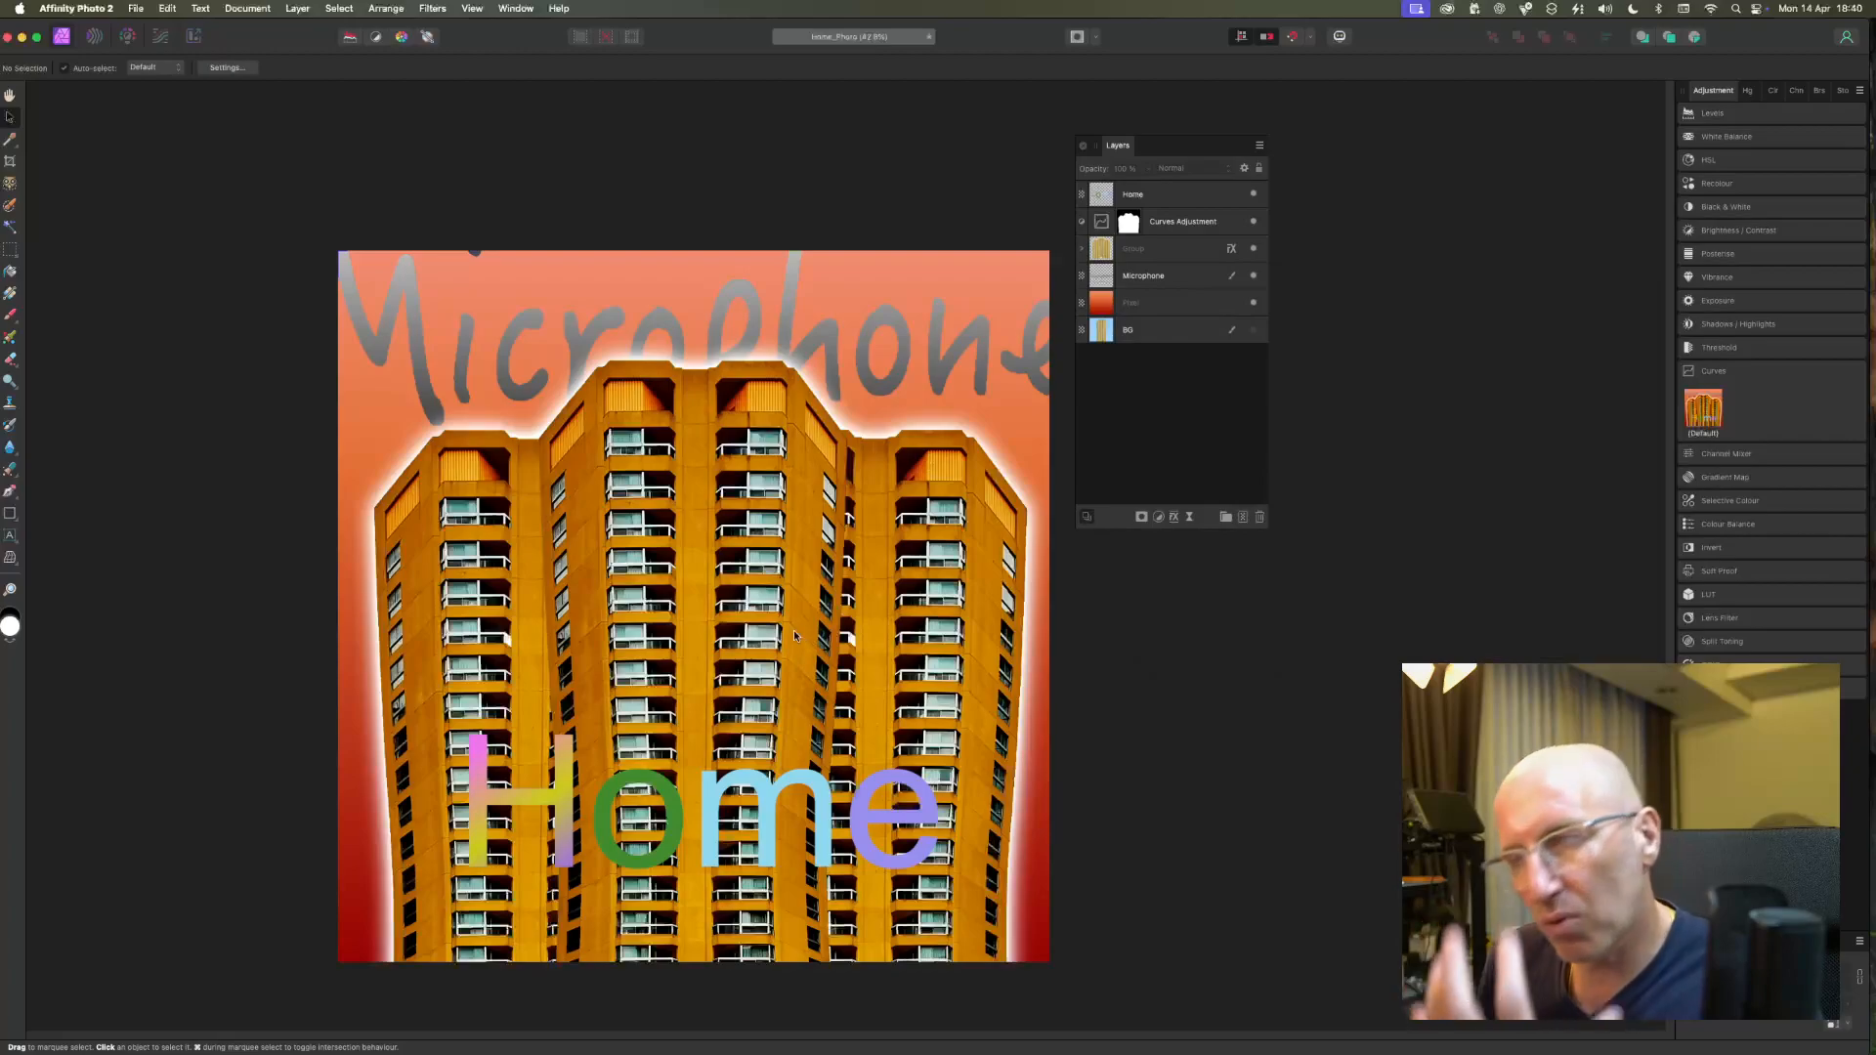
Try moving the building group slightly lower on the canvas and undo the move.
left_click(1138, 249)
left_click_drag(740, 590, 738, 612)
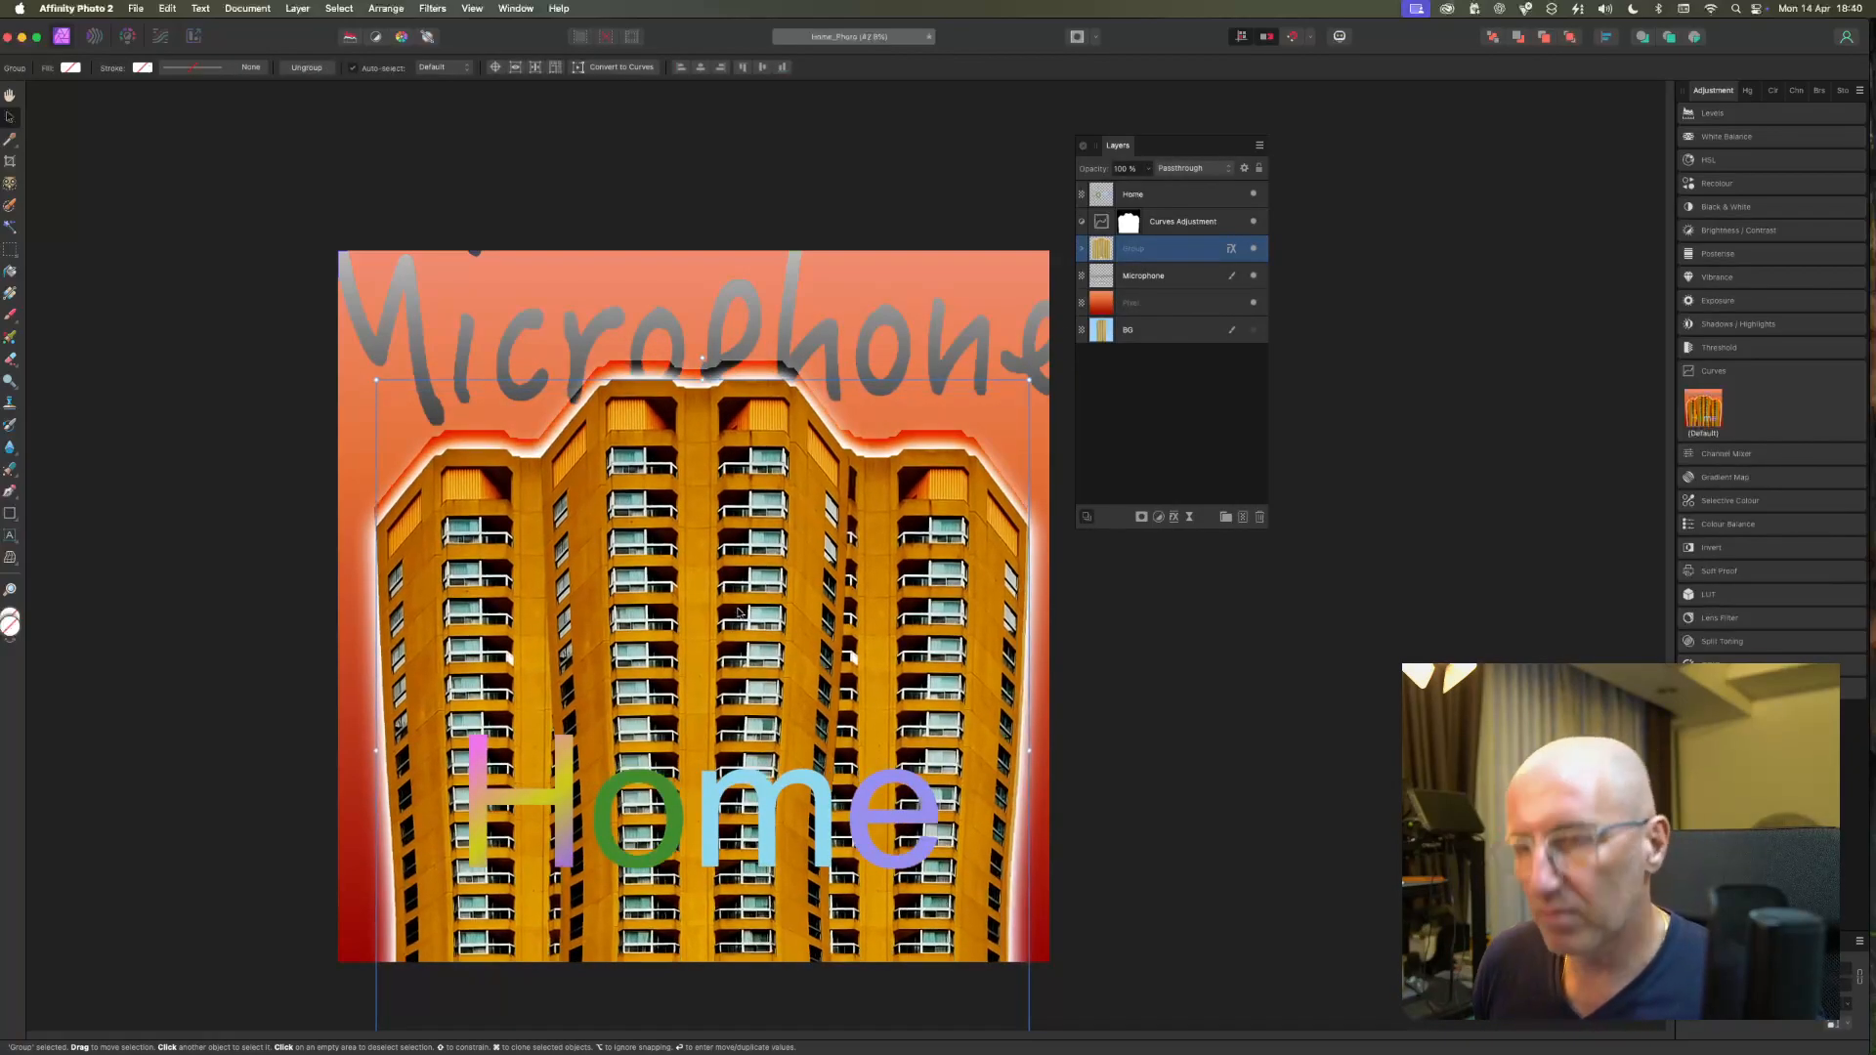
key("super+z")
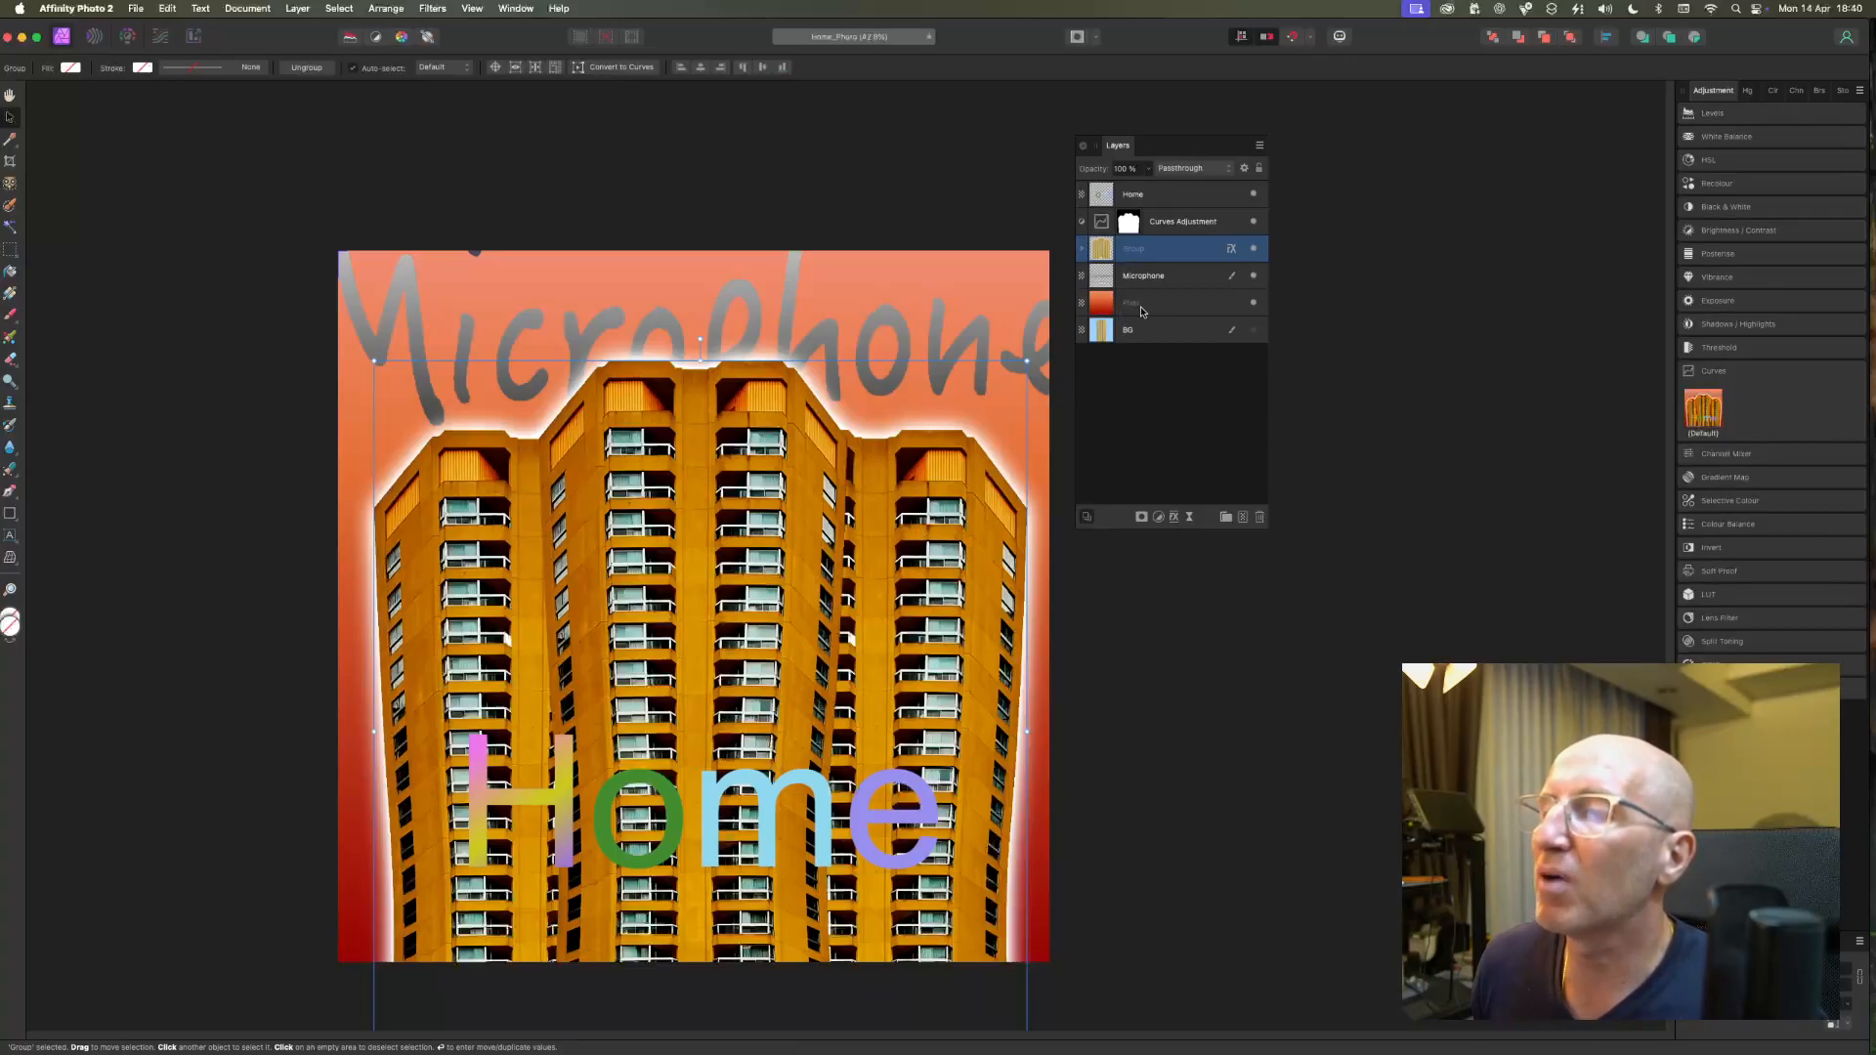
Move the Microphone lettering slightly higher above the building and deselect it.
left_click(1163, 276)
left_click_drag(781, 326, 796, 298)
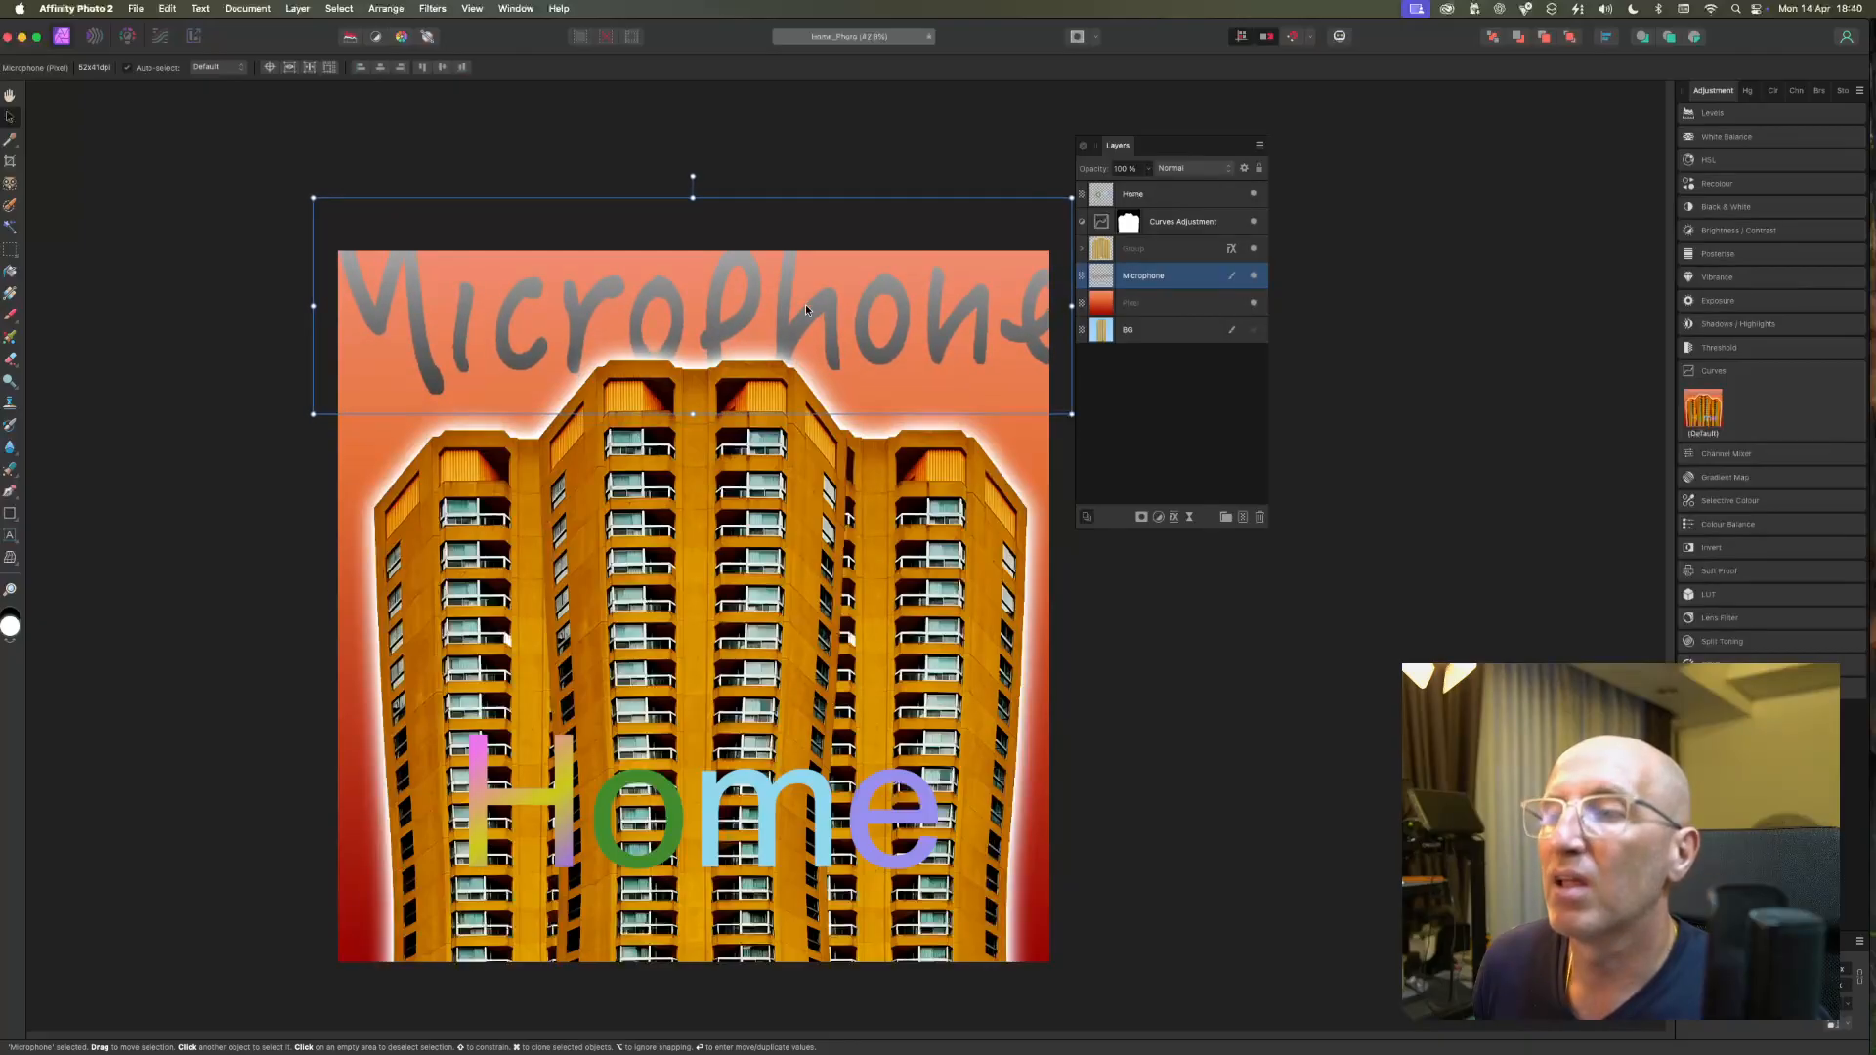
left_click(1343, 301)
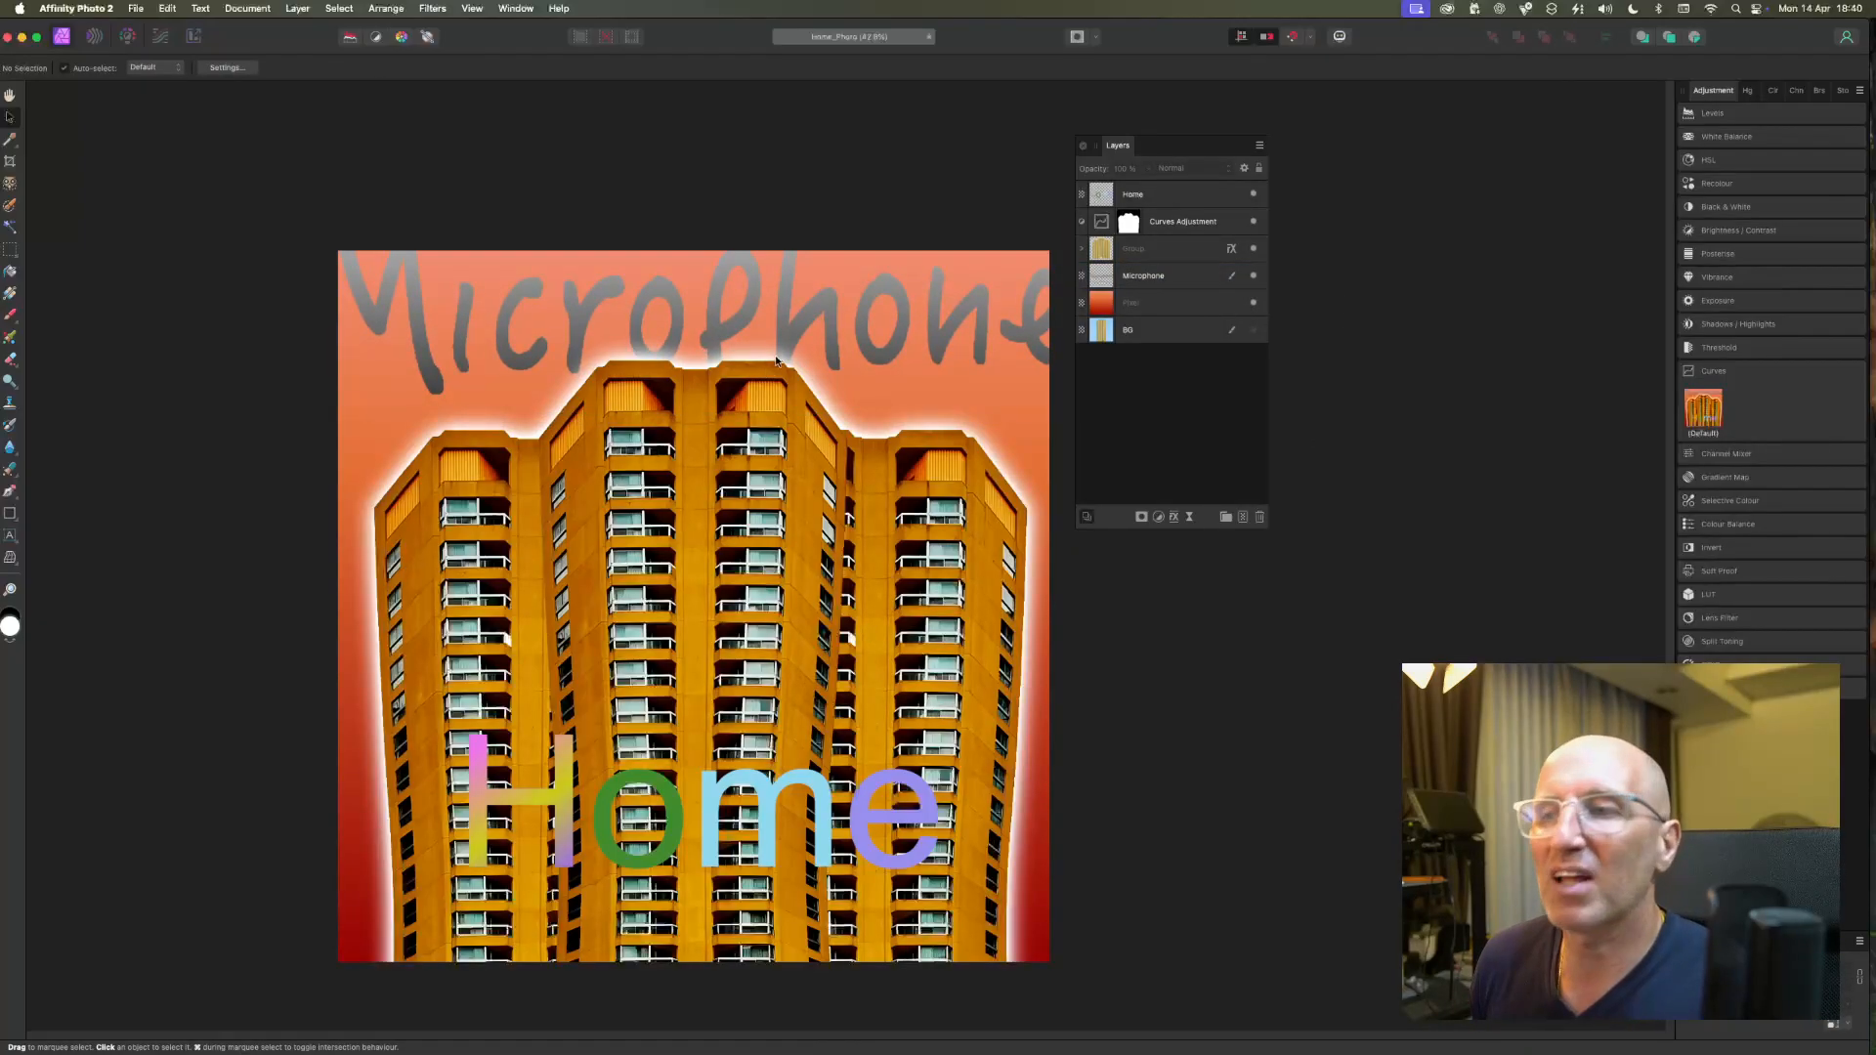
Enable an Outer Glow effect on the Microphone layer and set its glow colour to black (000000).
left_click(1132, 277)
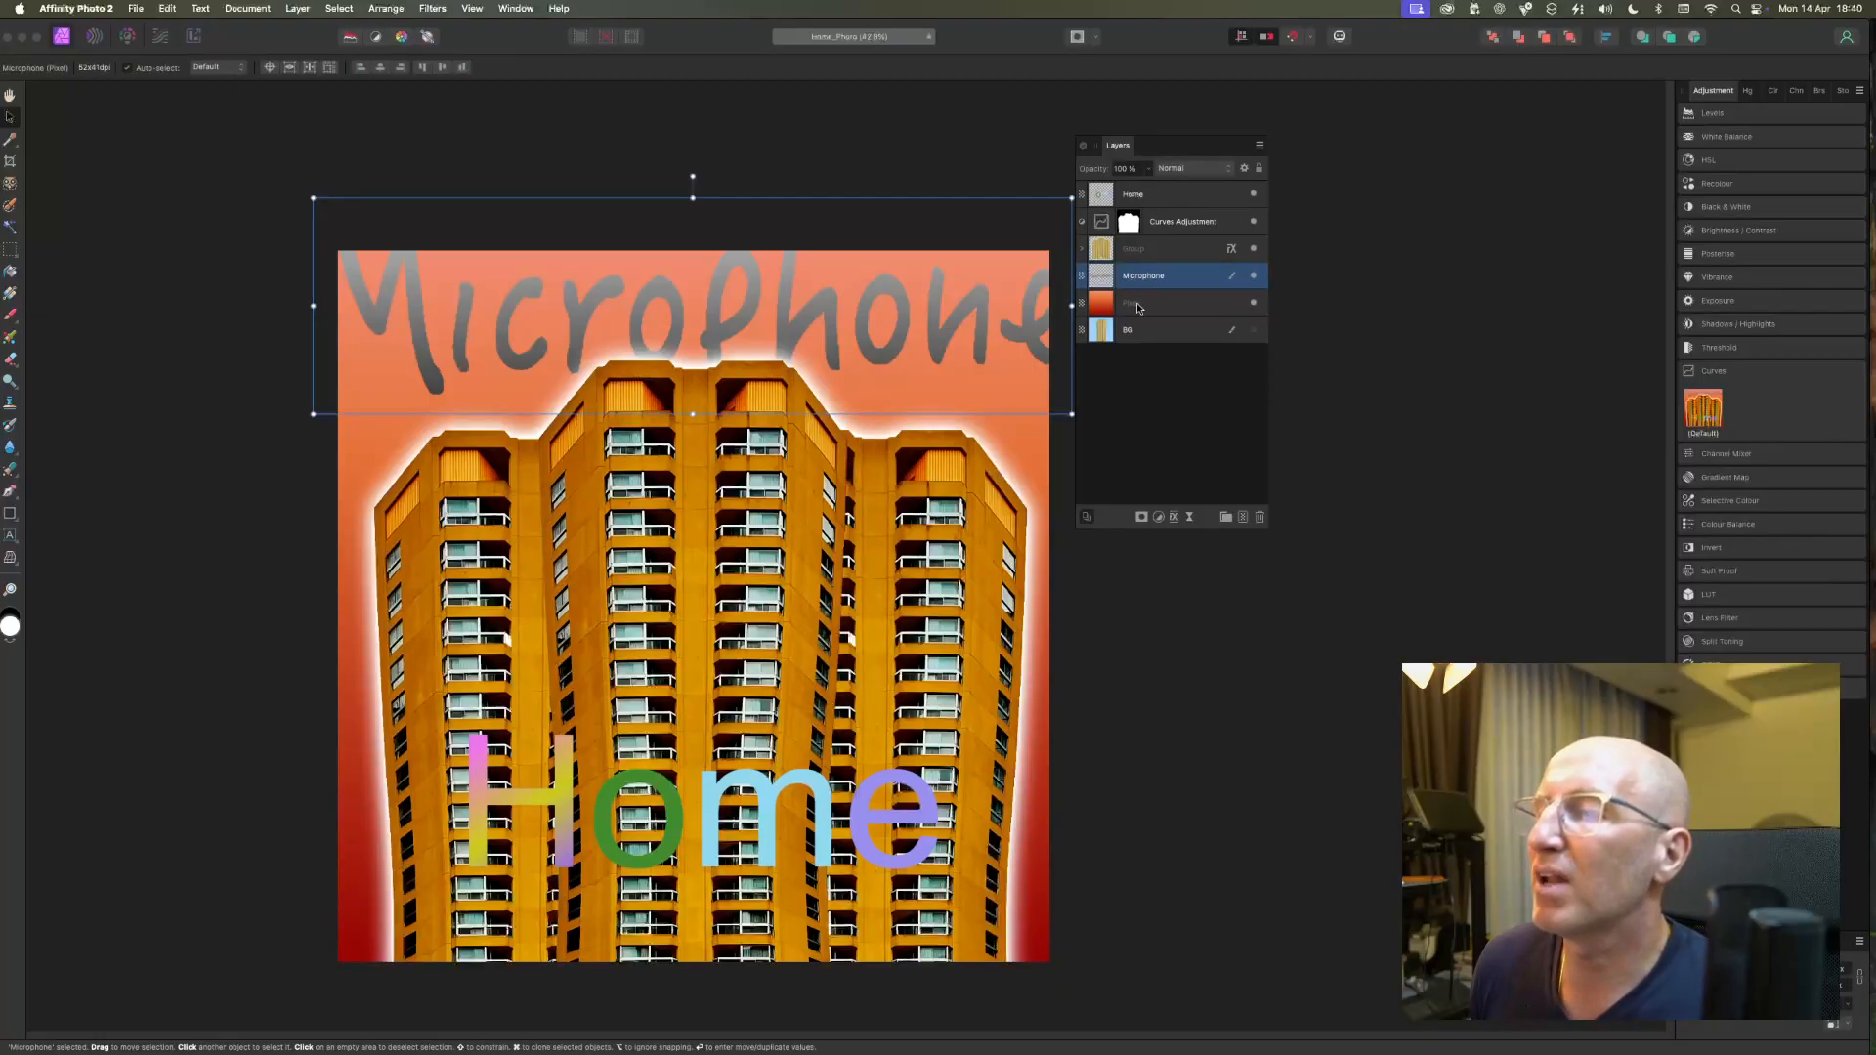
left_click(1174, 517)
left_click(1179, 457)
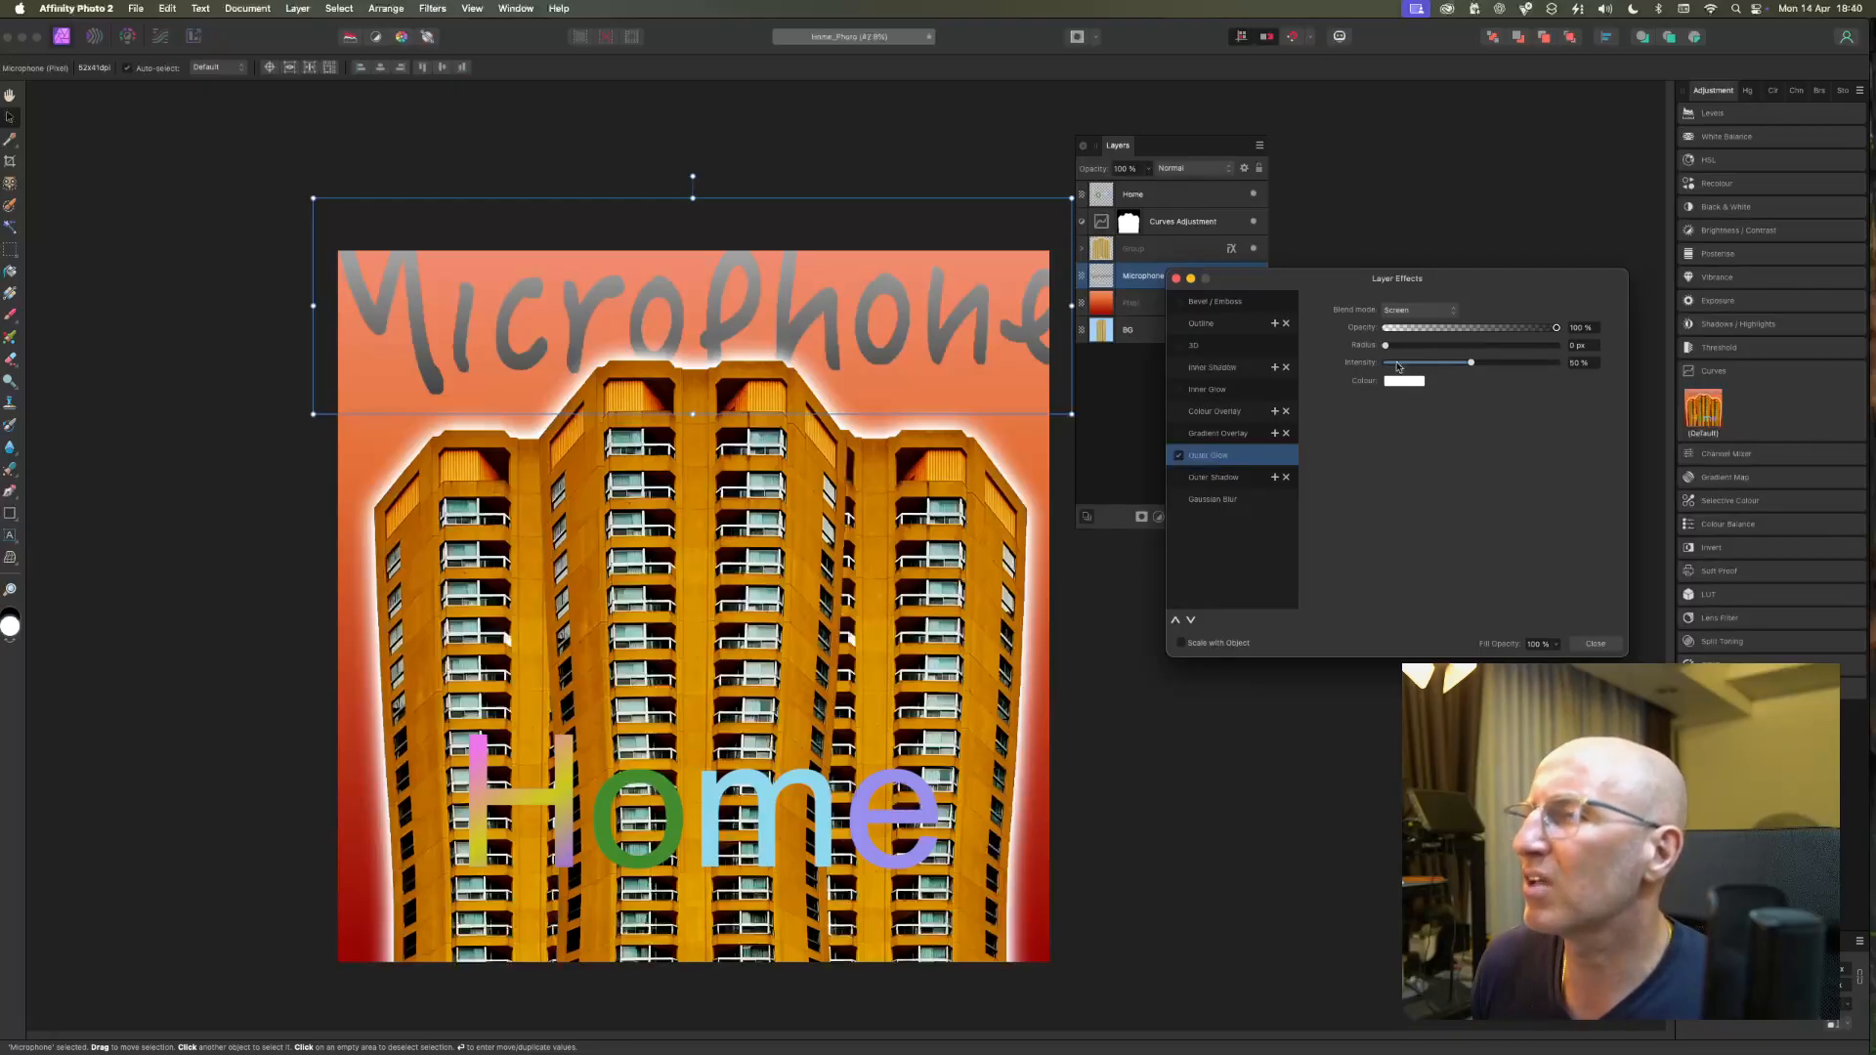
left_click_drag(1385, 345, 1331, 351)
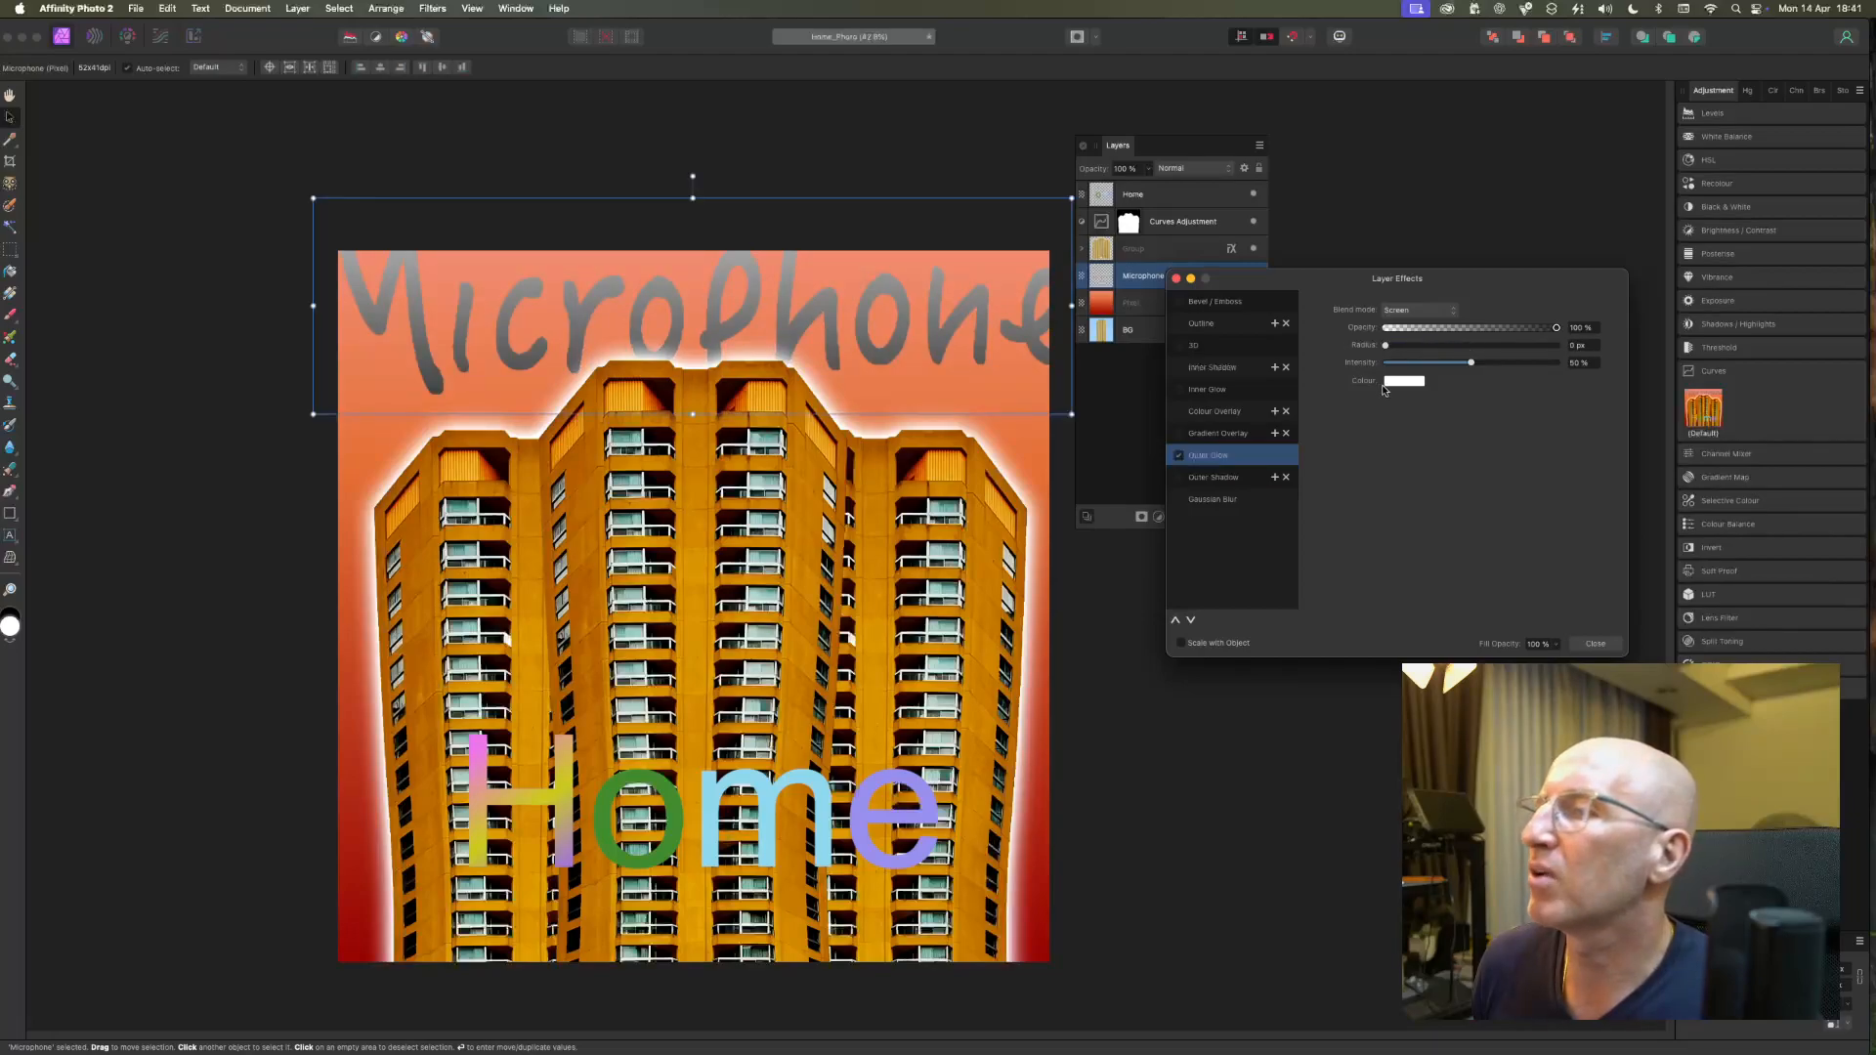
left_click(1403, 381)
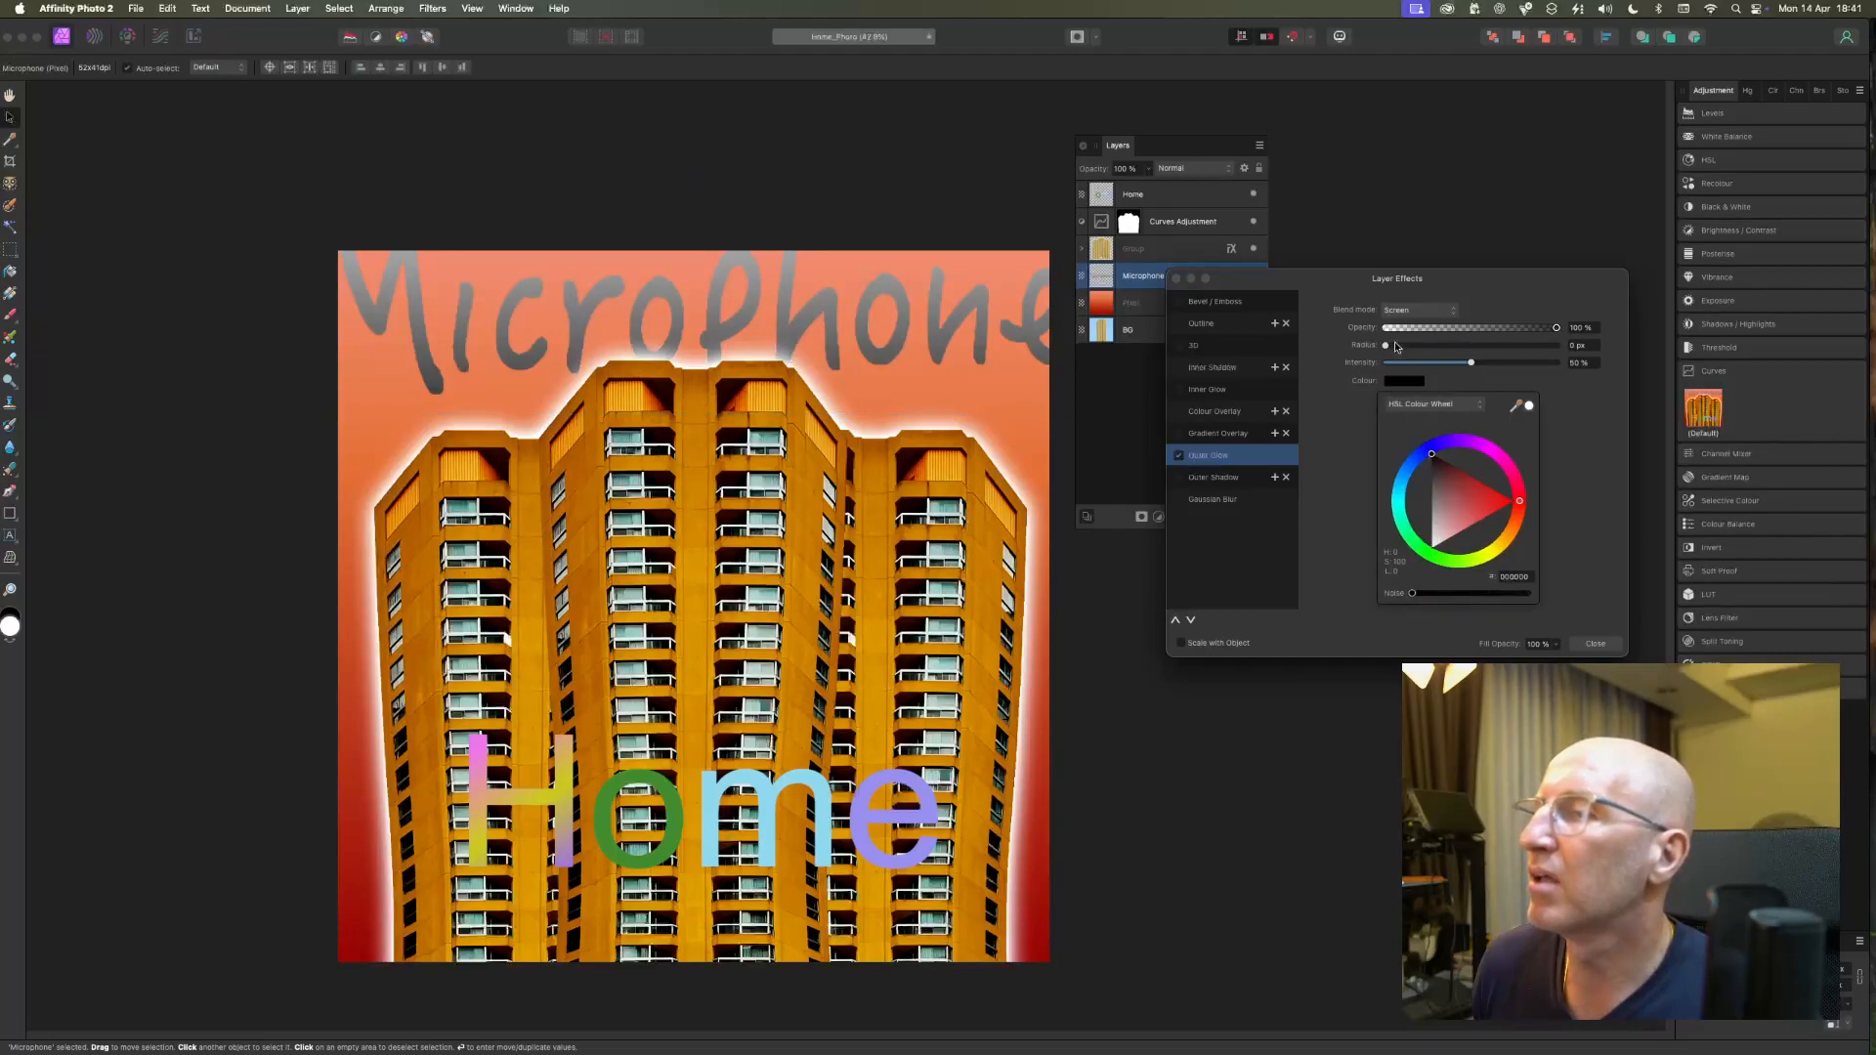
Try different outer glow radii on the Microphone lettering, switch the glow off and close the layer effects.
left_click(1396, 345)
left_click_drag(1397, 348, 1481, 347)
left_click_drag(1472, 348, 1235, 368)
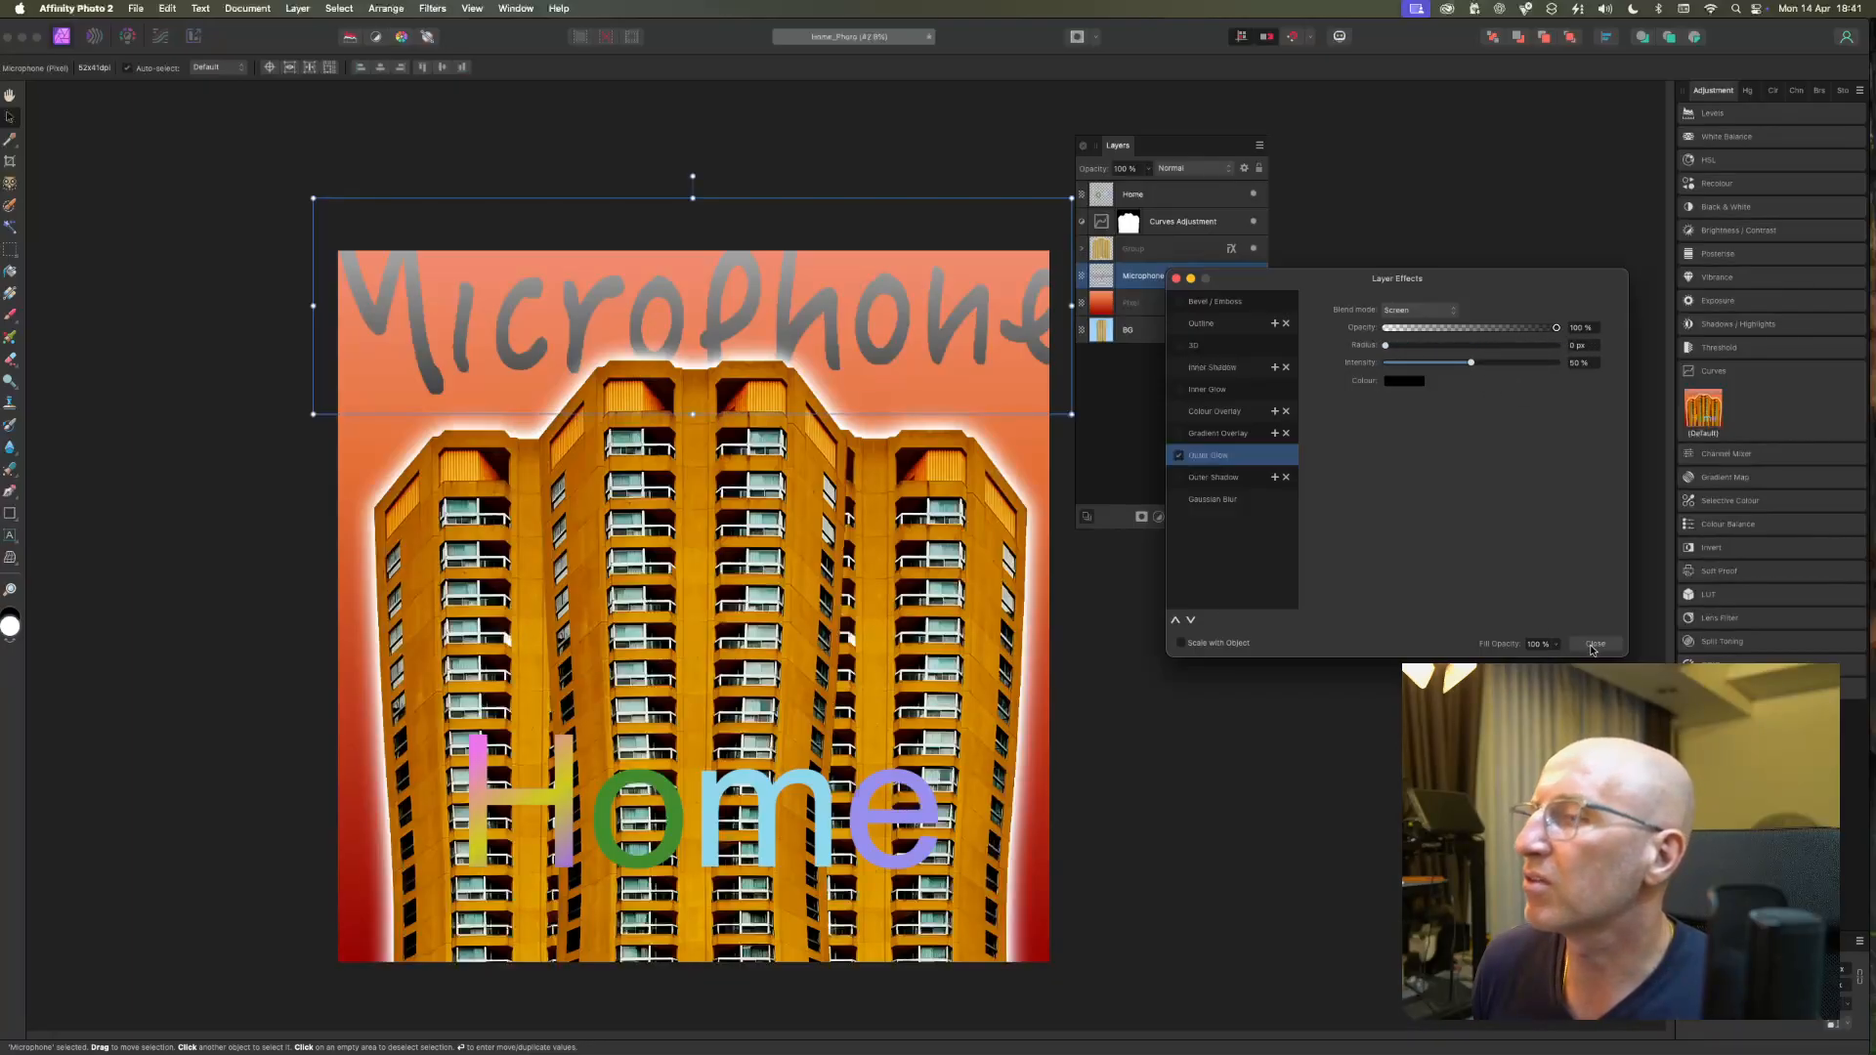
left_click(1180, 457)
left_click(1374, 755)
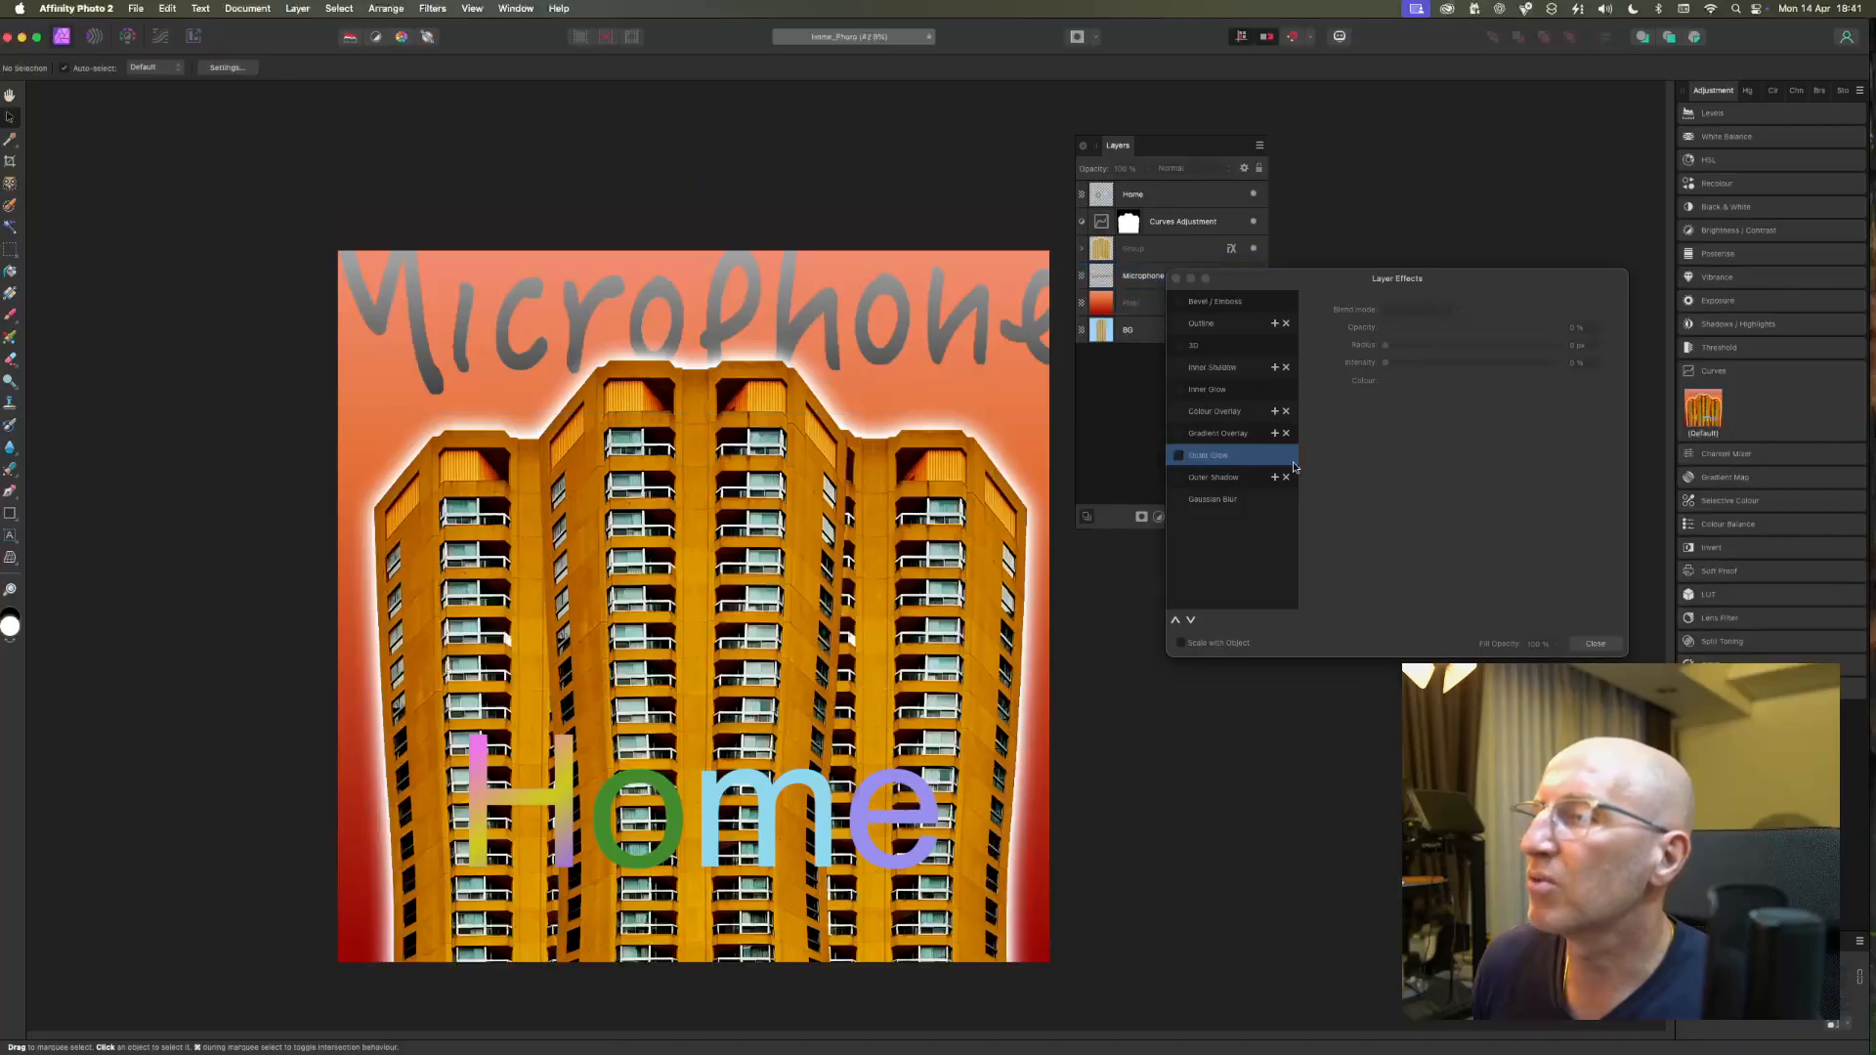
left_click(1595, 643)
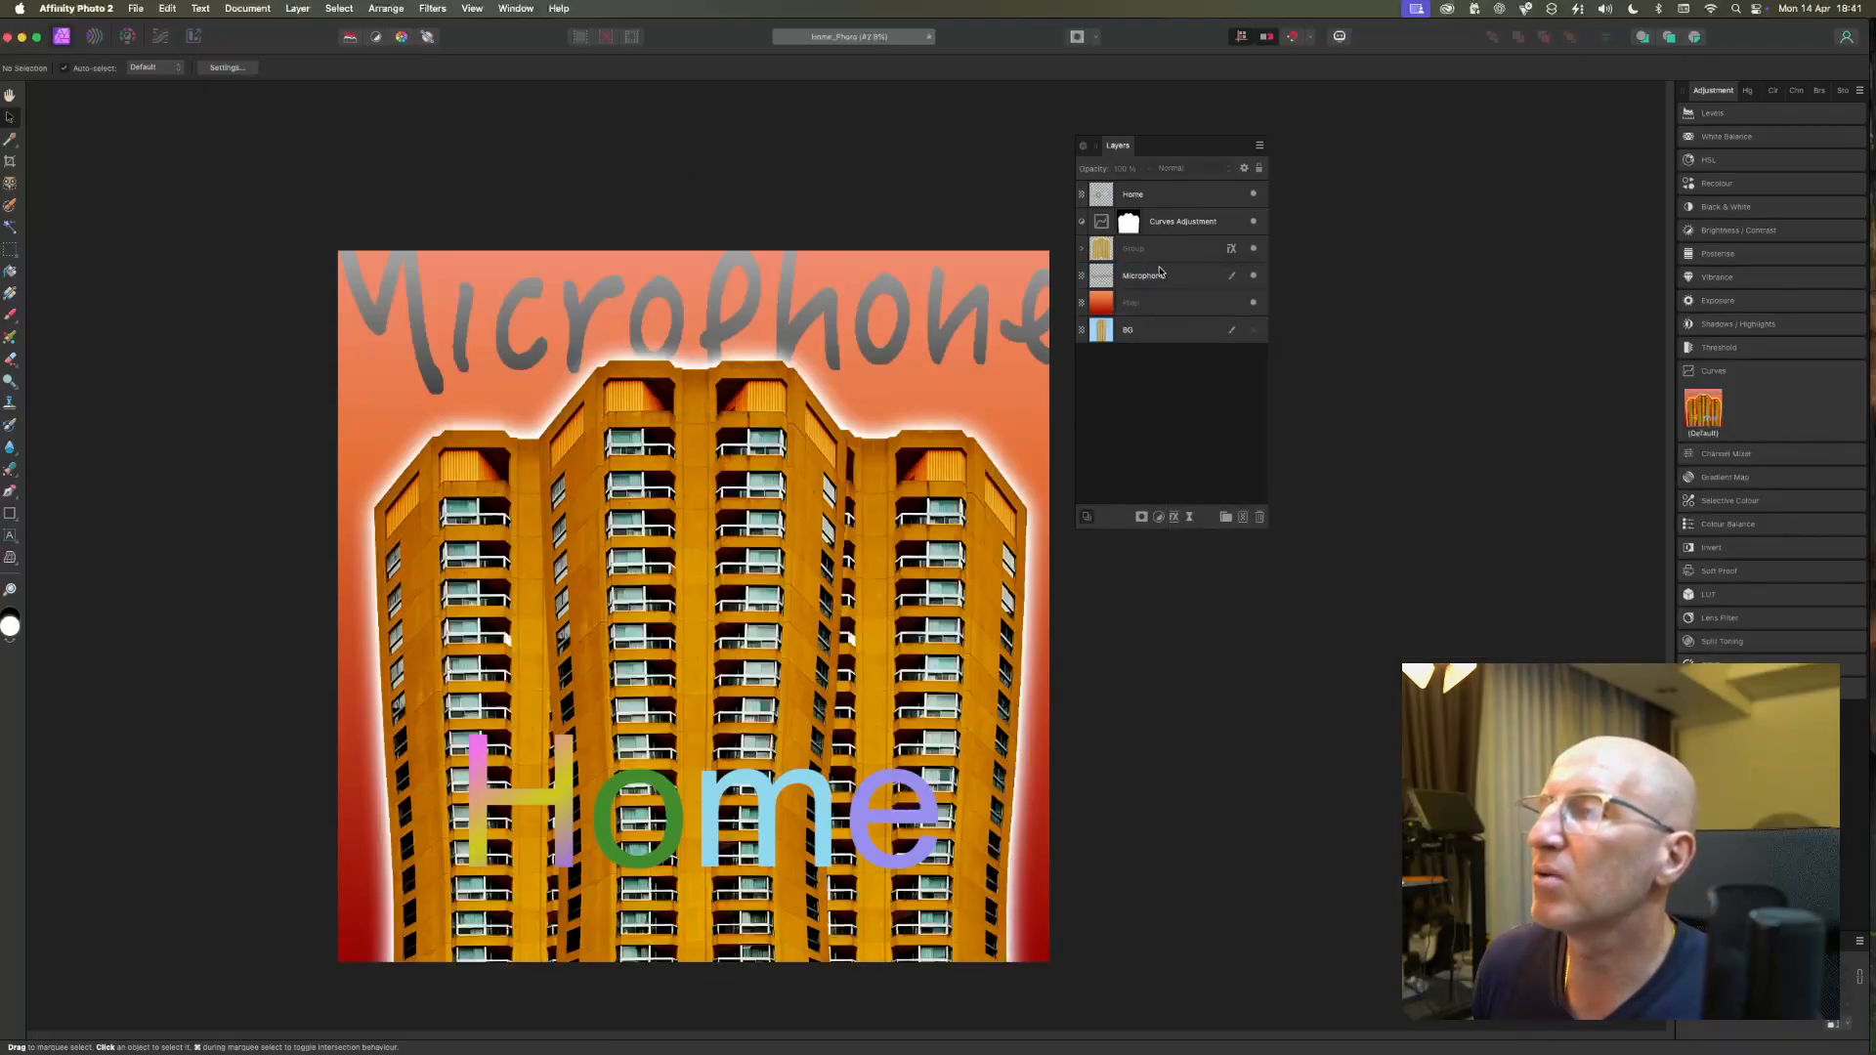
Enable the Outer Glow on the Microphone layer again and set its radius to about 23 px.
left_click(1159, 273)
left_click(1173, 517)
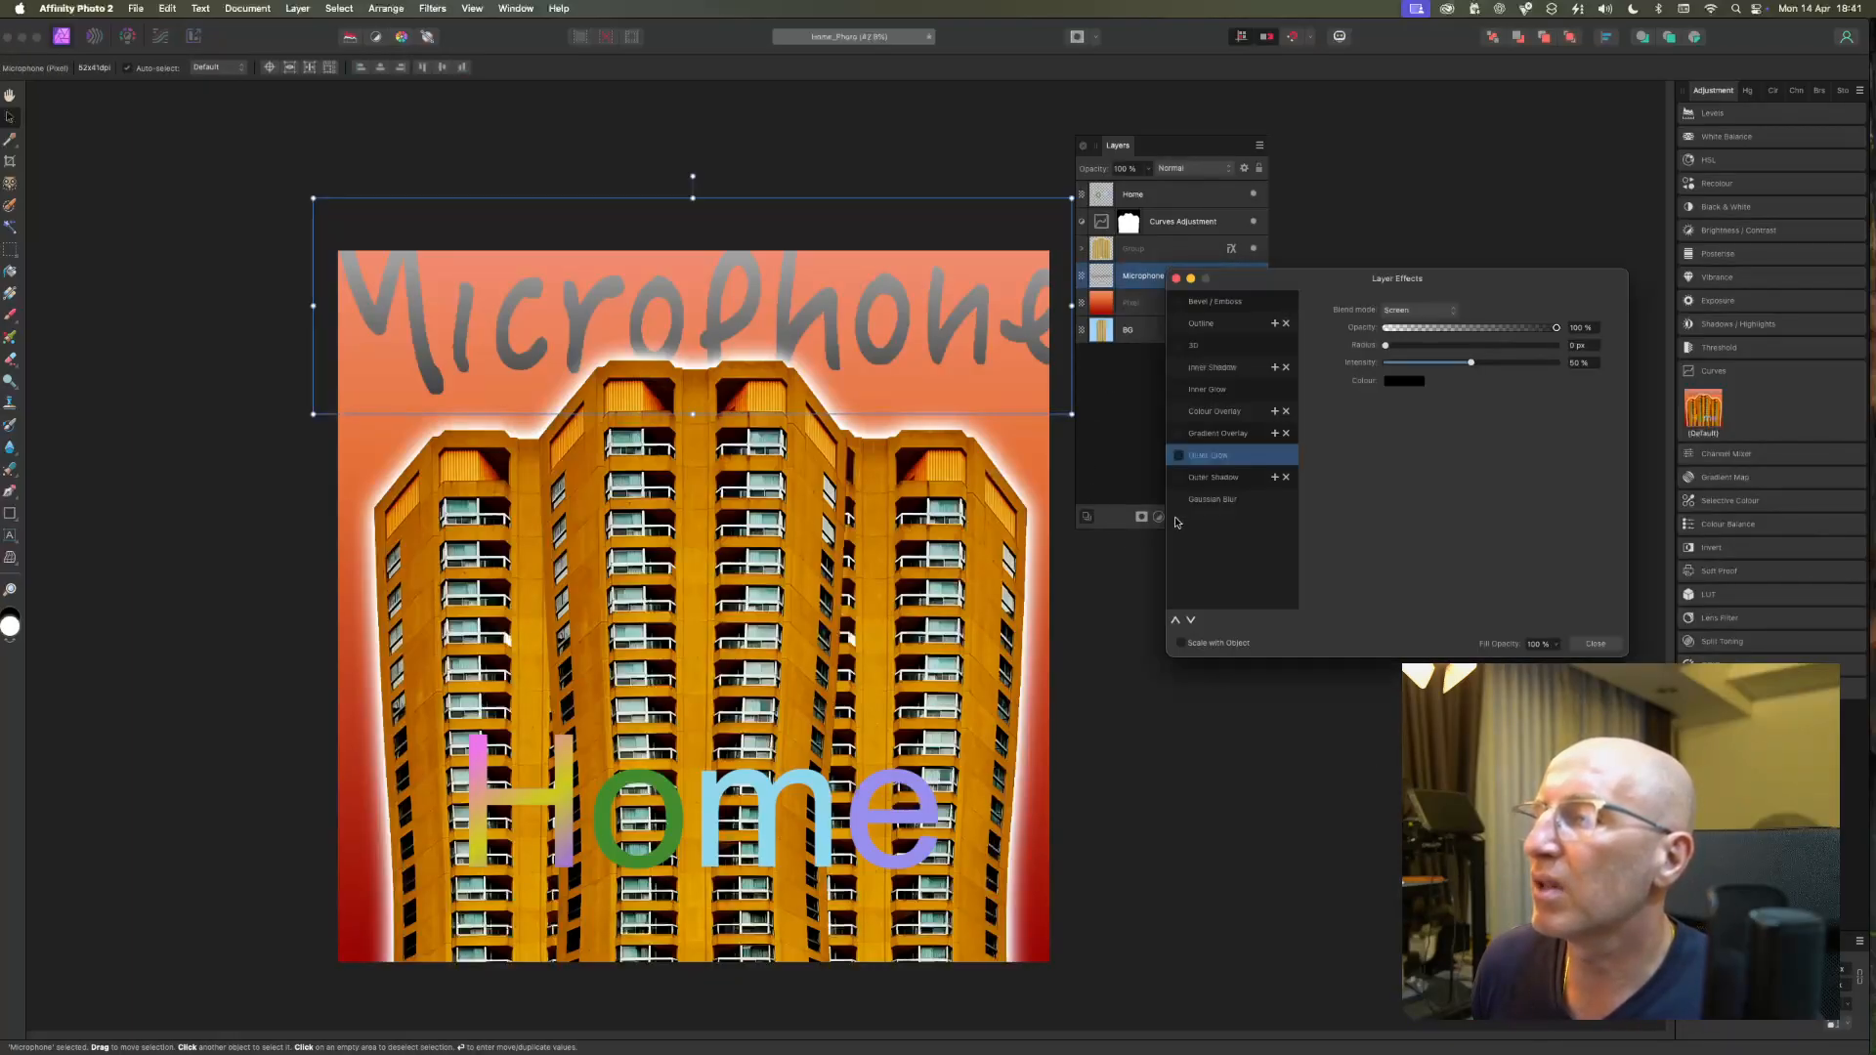
left_click(1178, 457)
left_click_drag(1397, 347, 1485, 345)
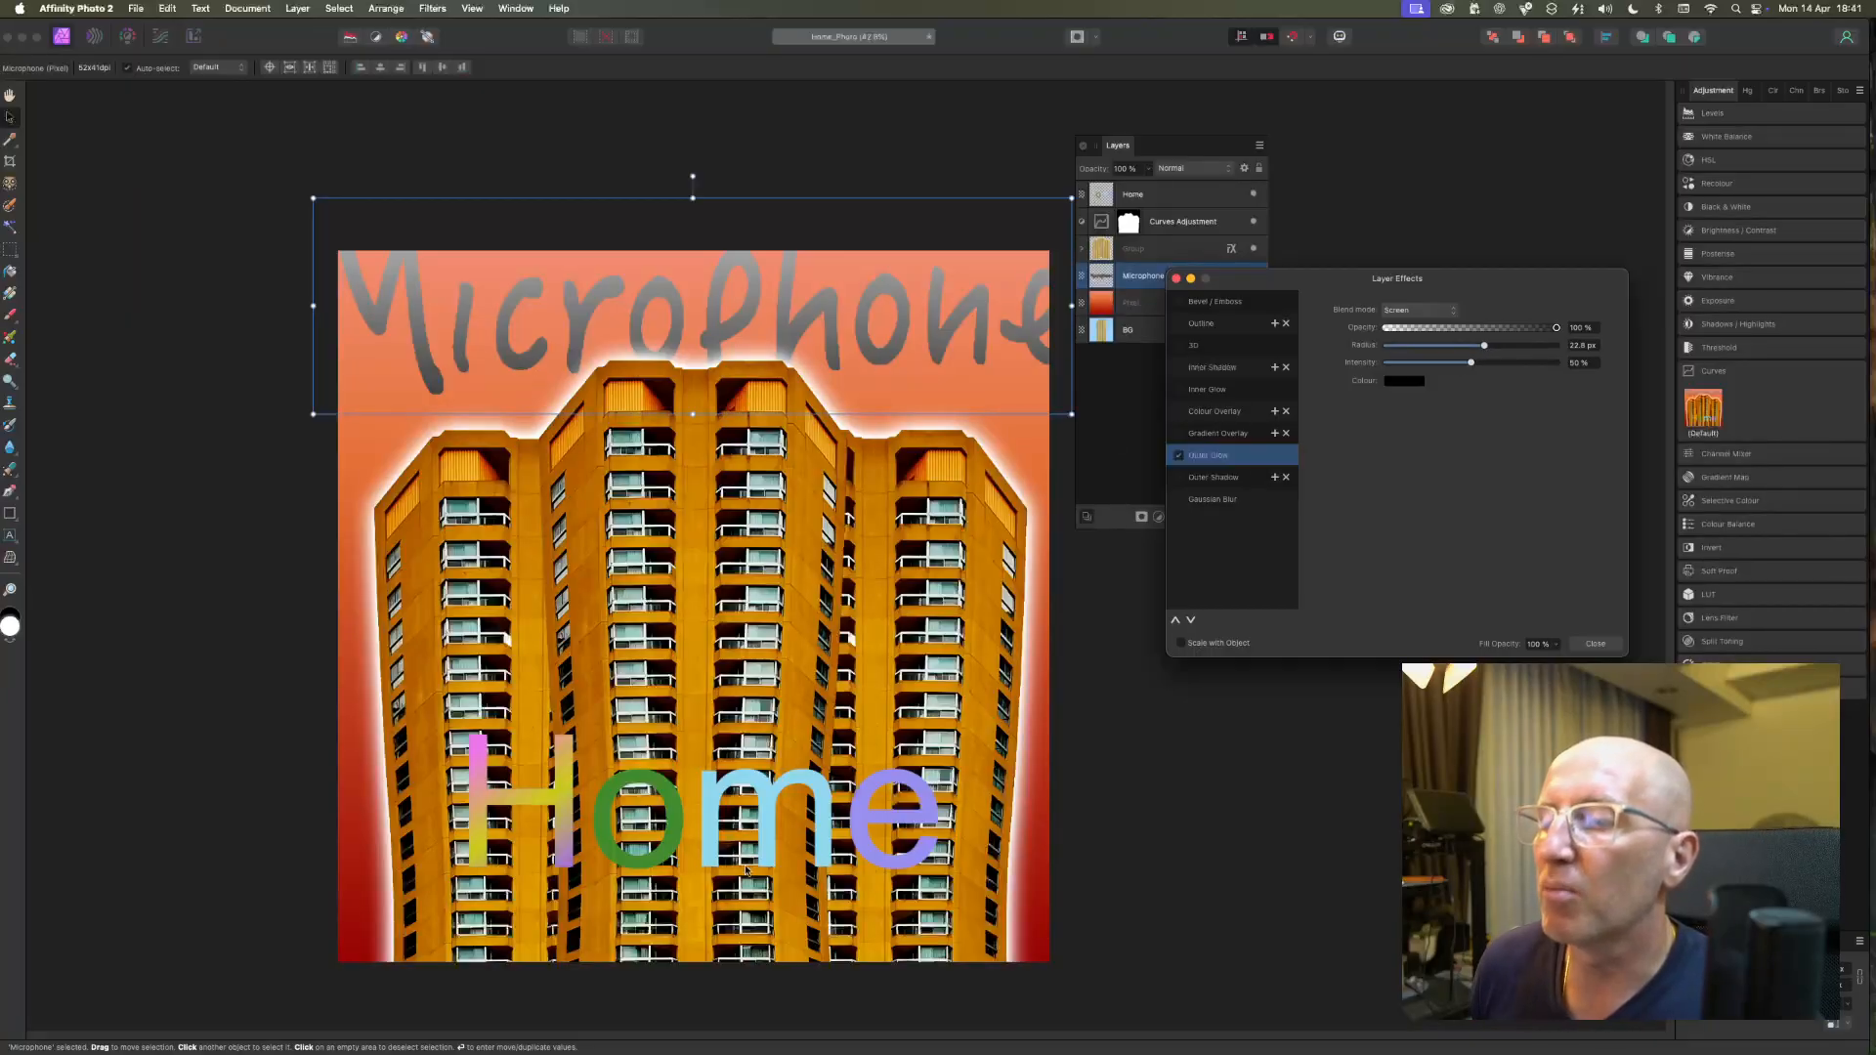
Try an Outer Glow on the Home lettering, switch it off and close the layer effects.
left_click(821, 824)
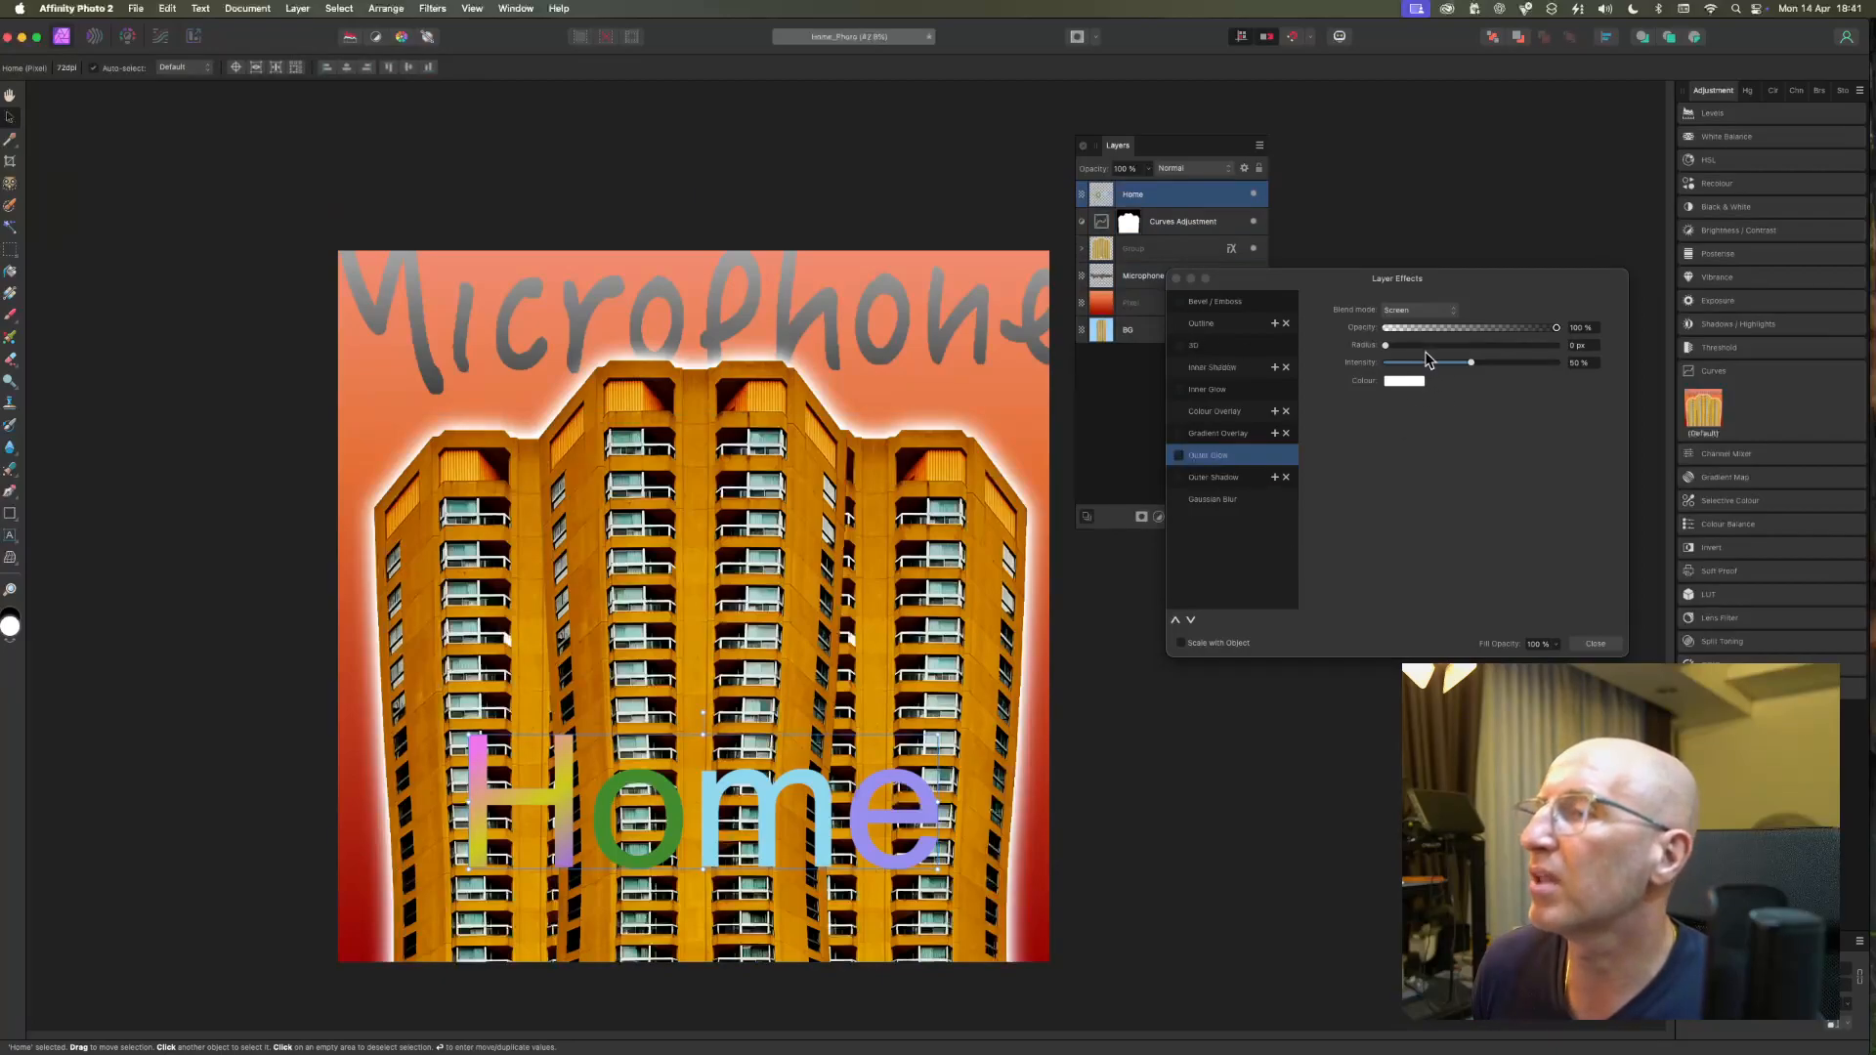
left_click_drag(1385, 347, 1310, 347)
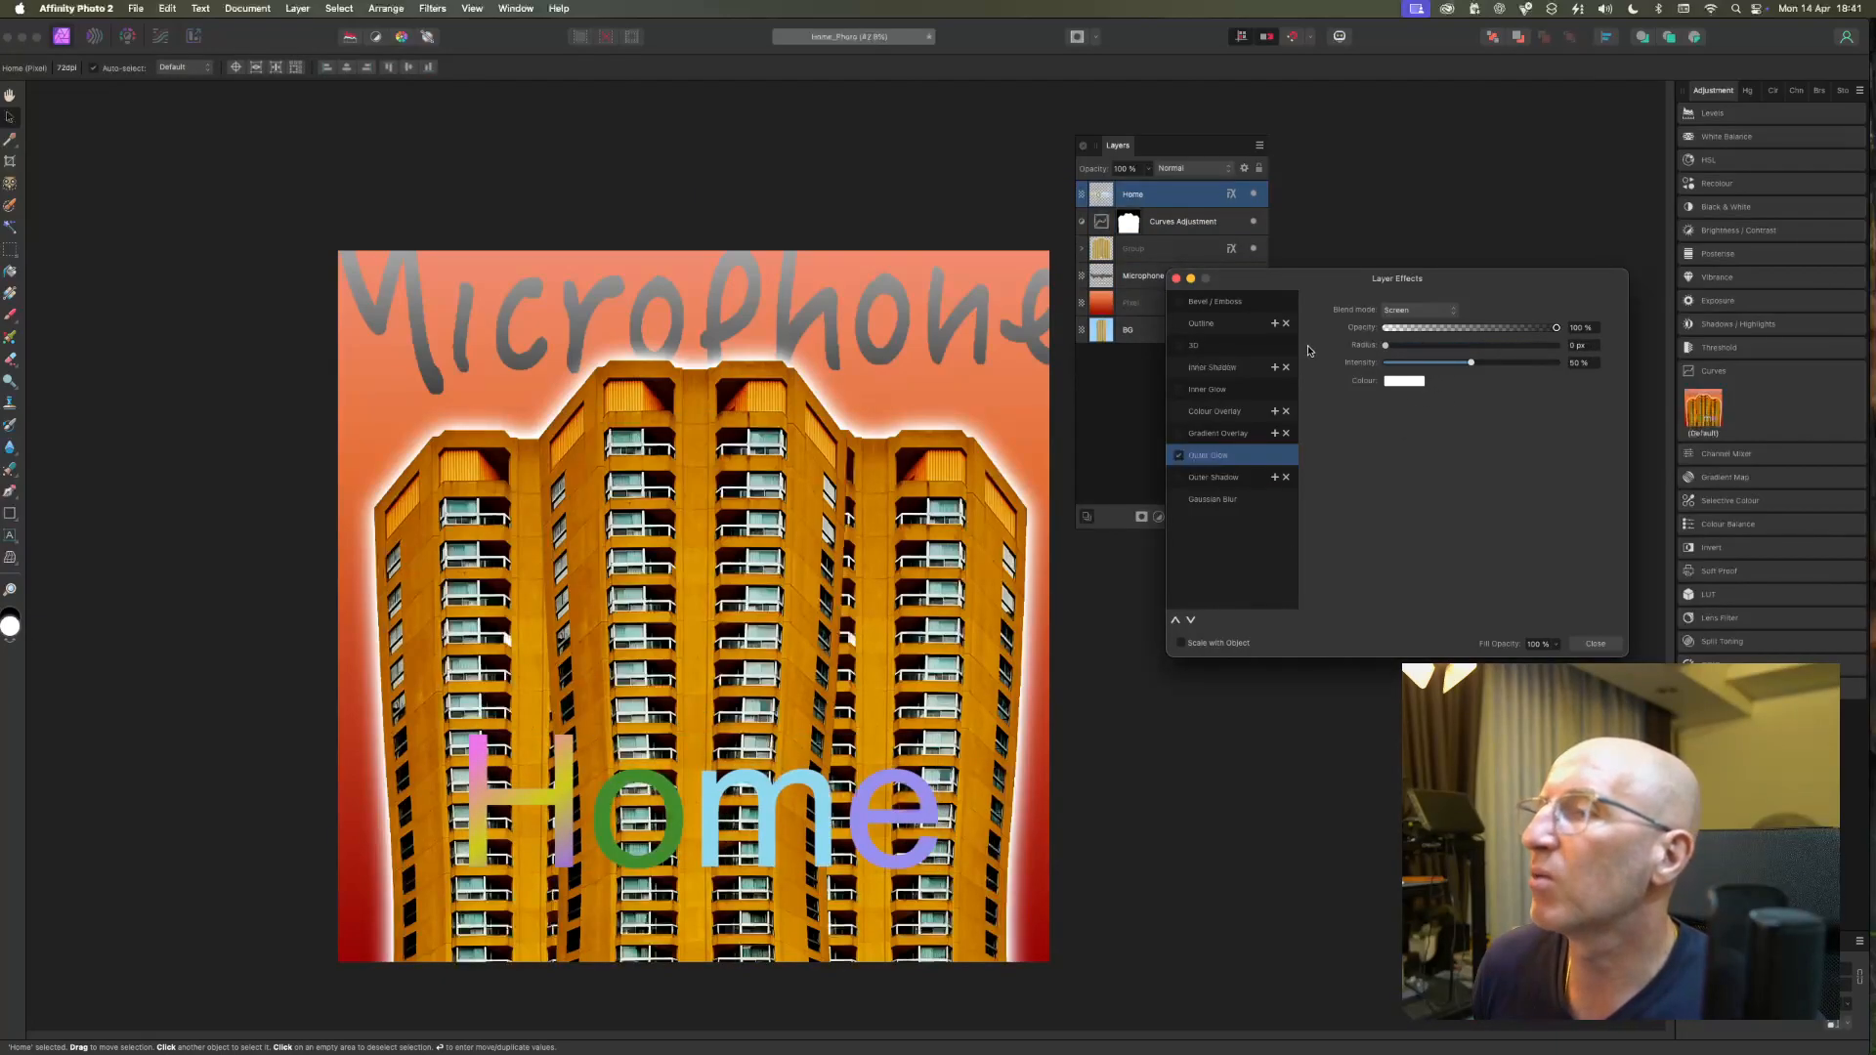
left_click(1179, 456)
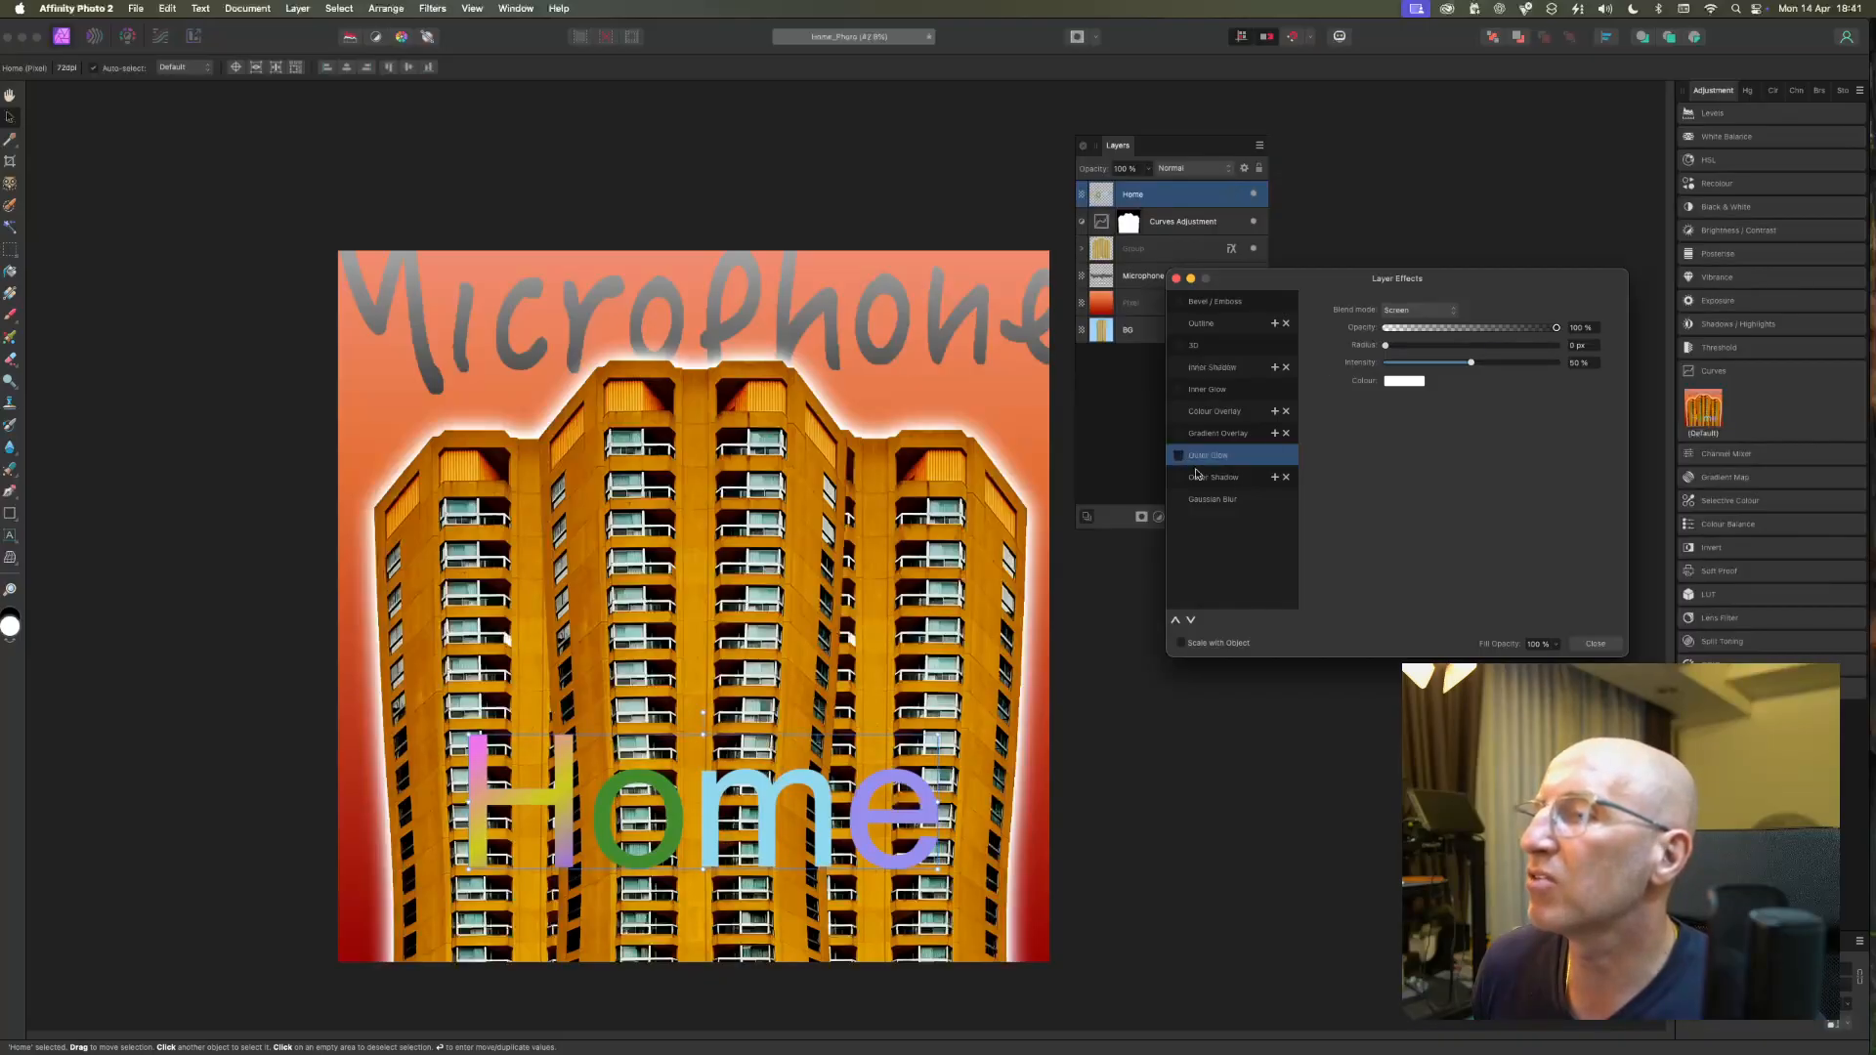
left_click(1595, 643)
Try reducing the Microphone lettering's Outer Glow radius to about 3 px and close the layer effects.
left_click(903, 315)
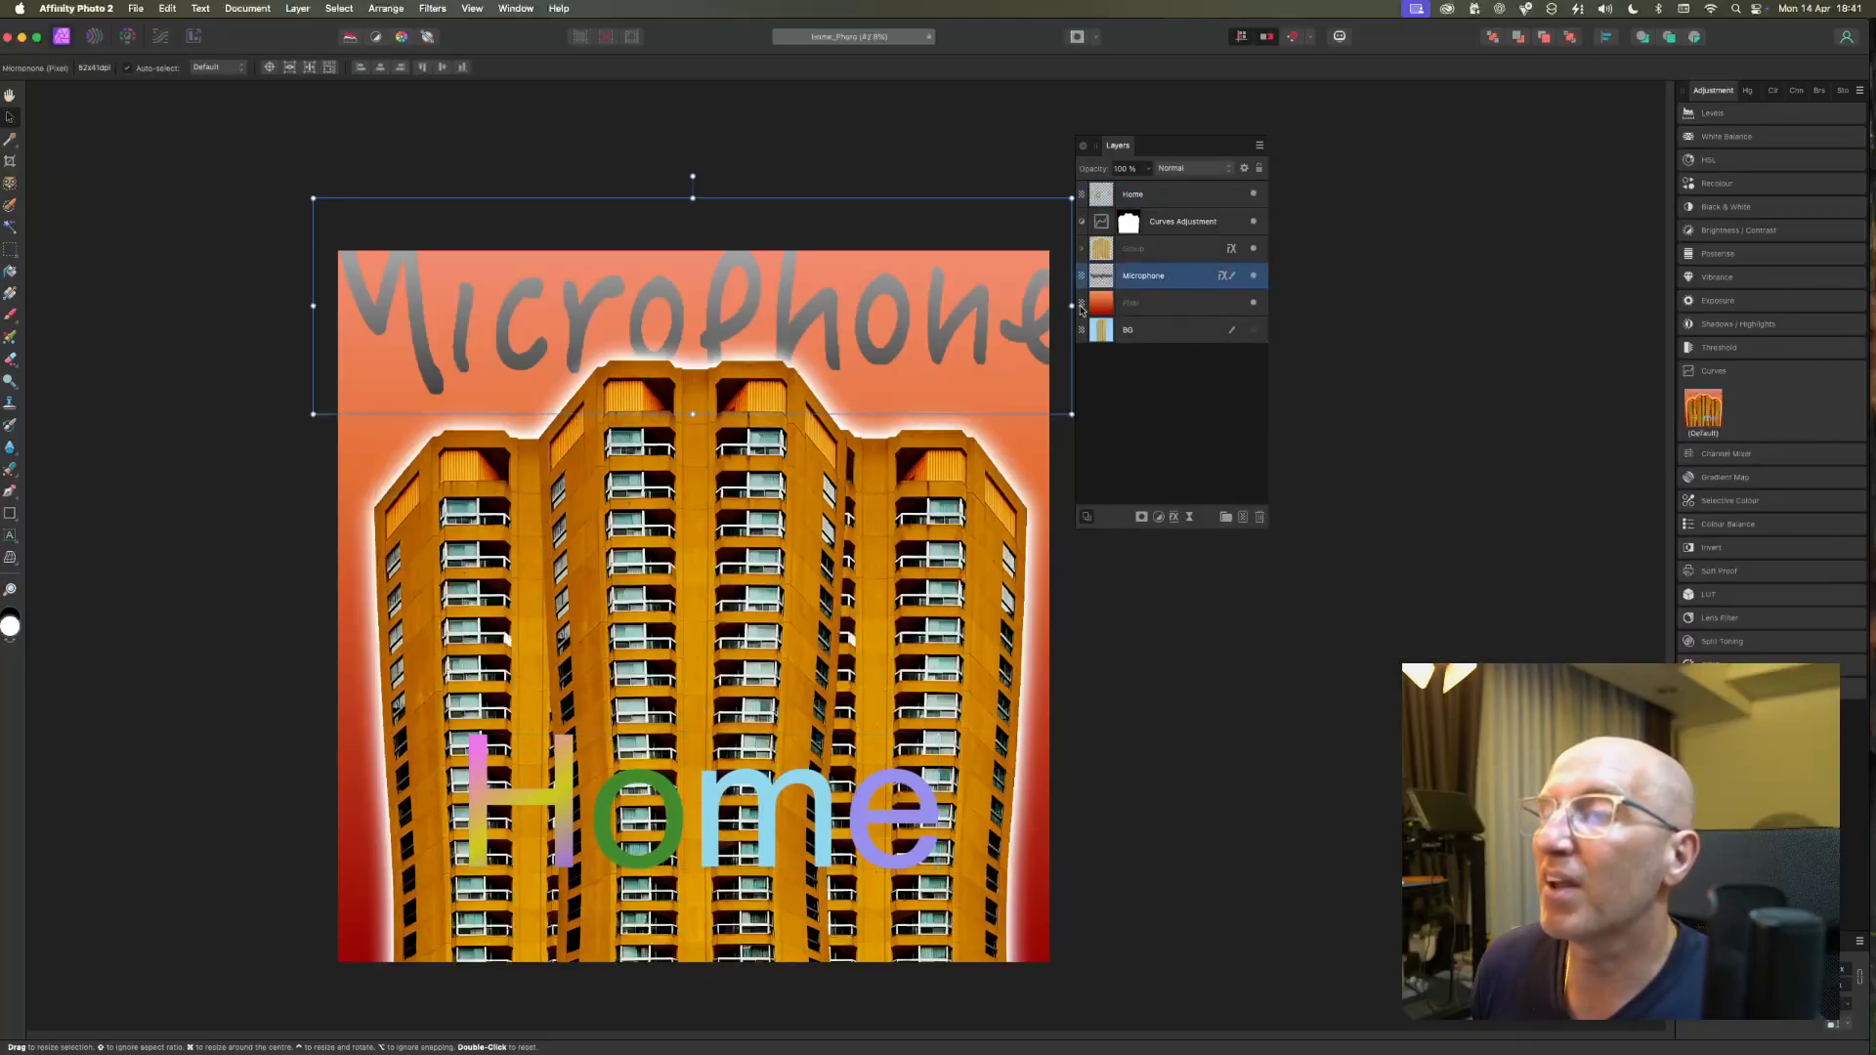
left_click(1174, 517)
left_click(1179, 457)
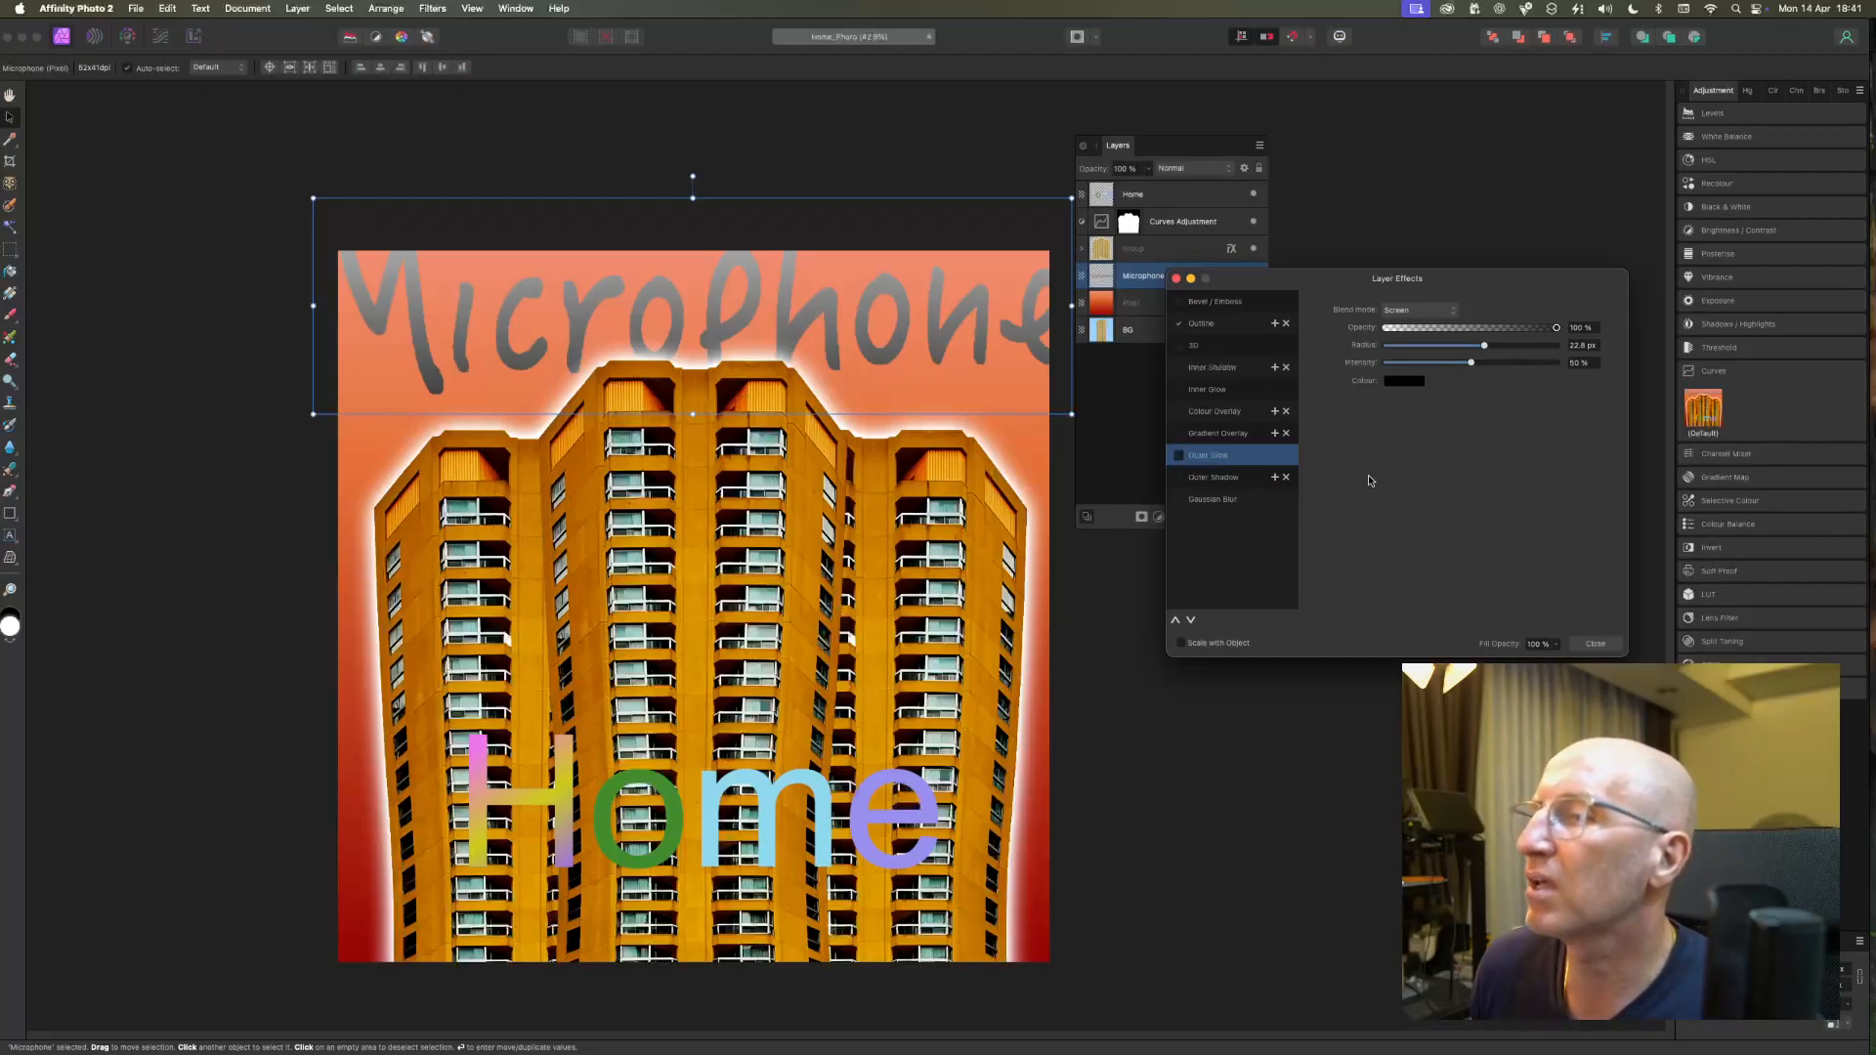
left_click(1411, 381)
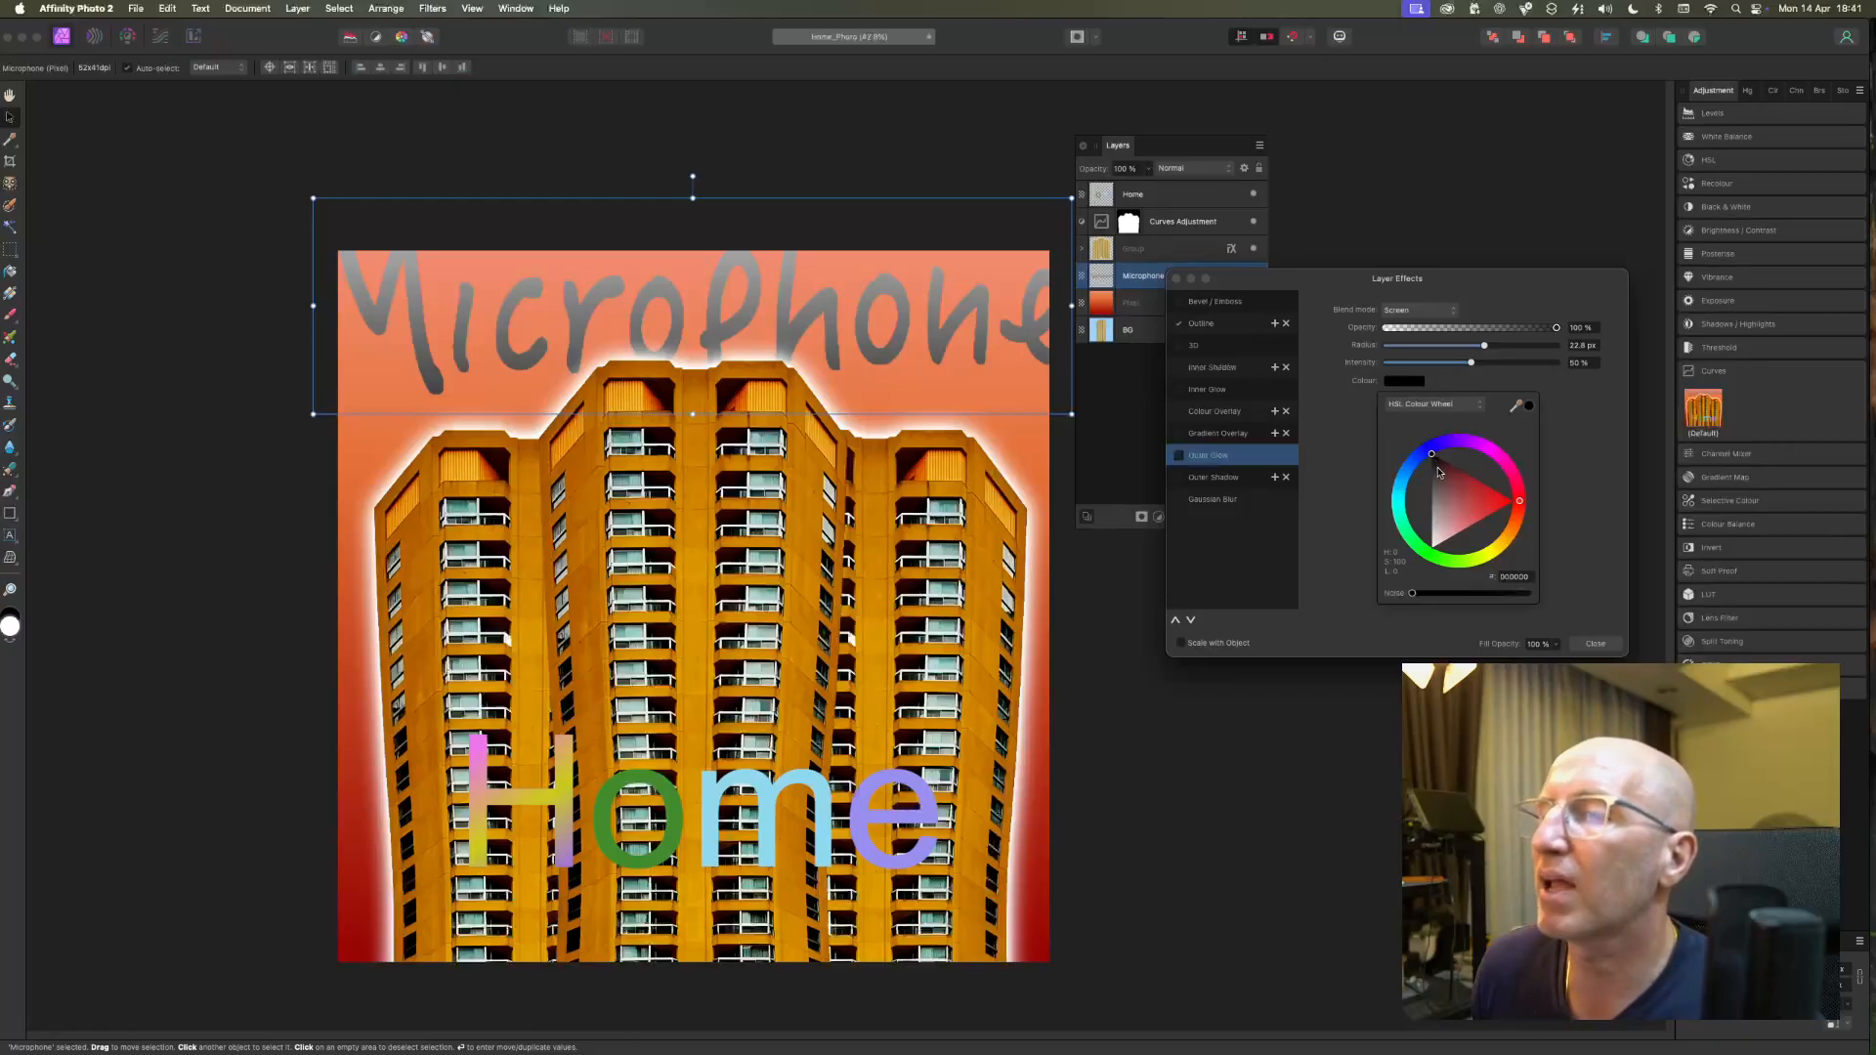
left_click(1485, 347)
left_click_drag(1485, 347, 1432, 348)
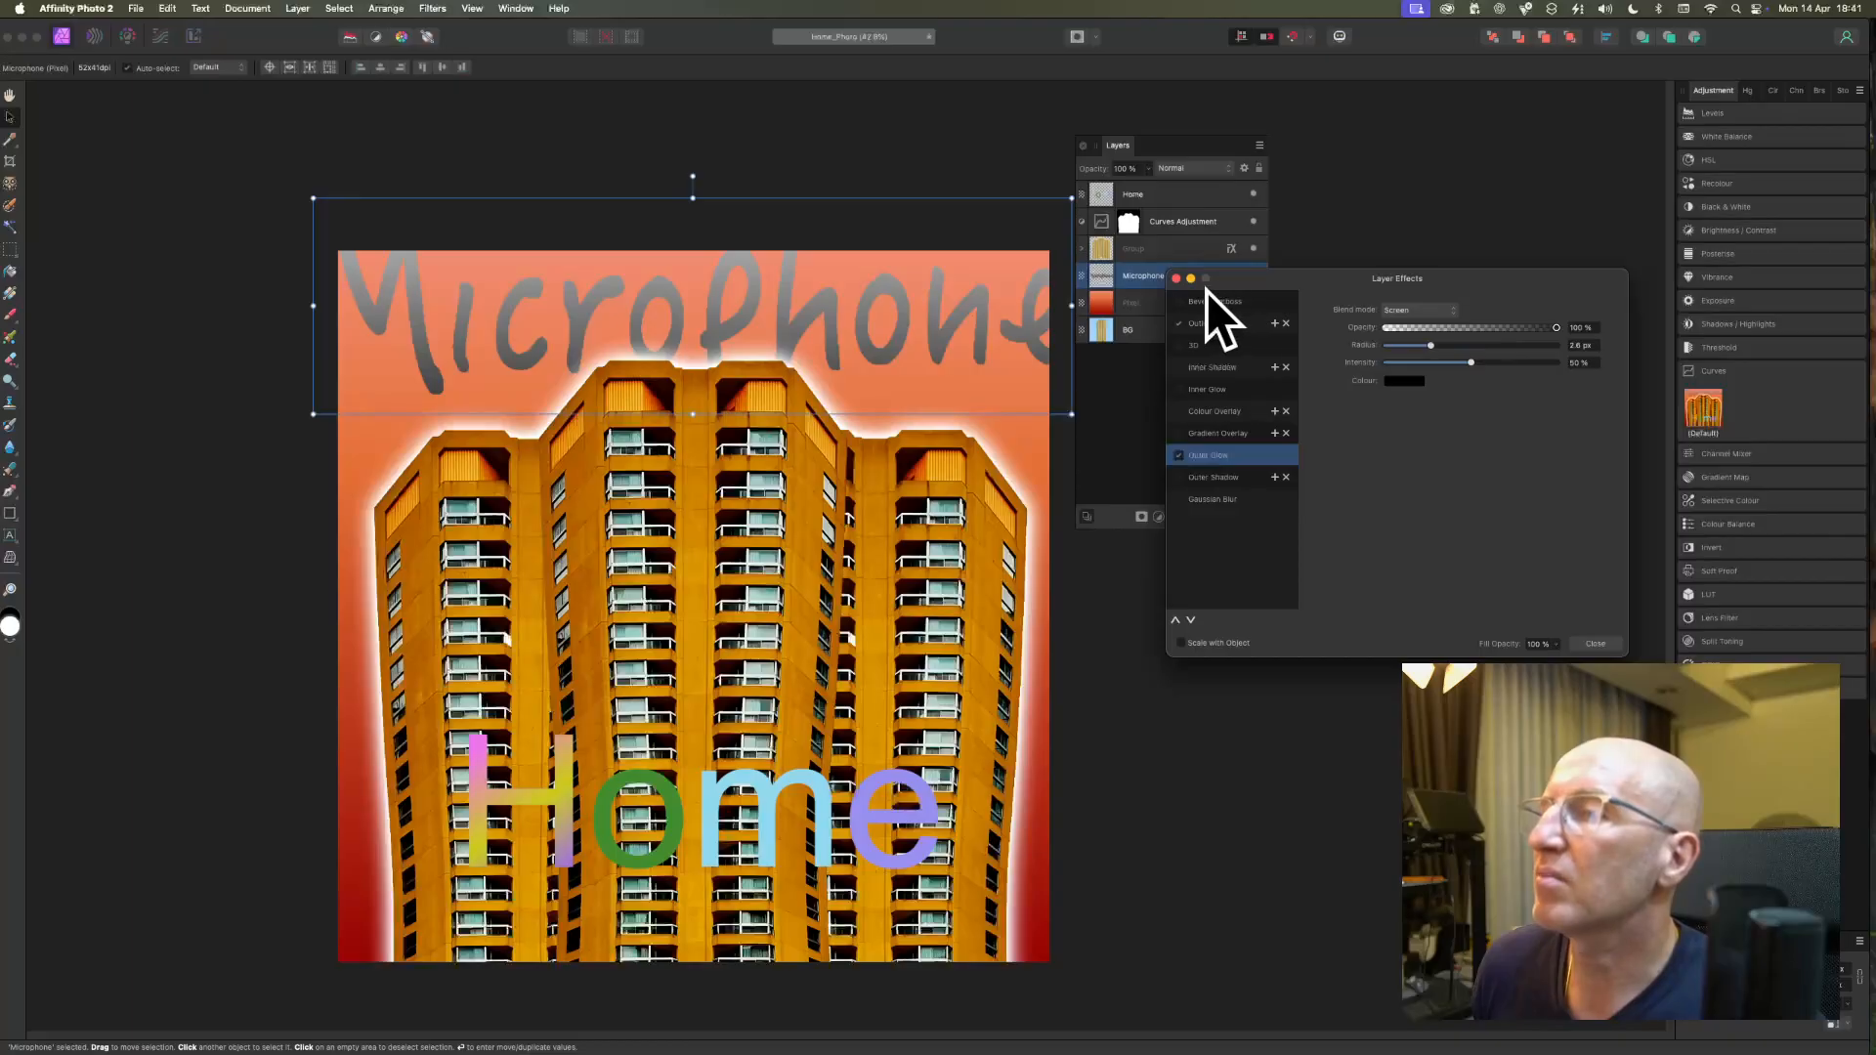
left_click(1176, 280)
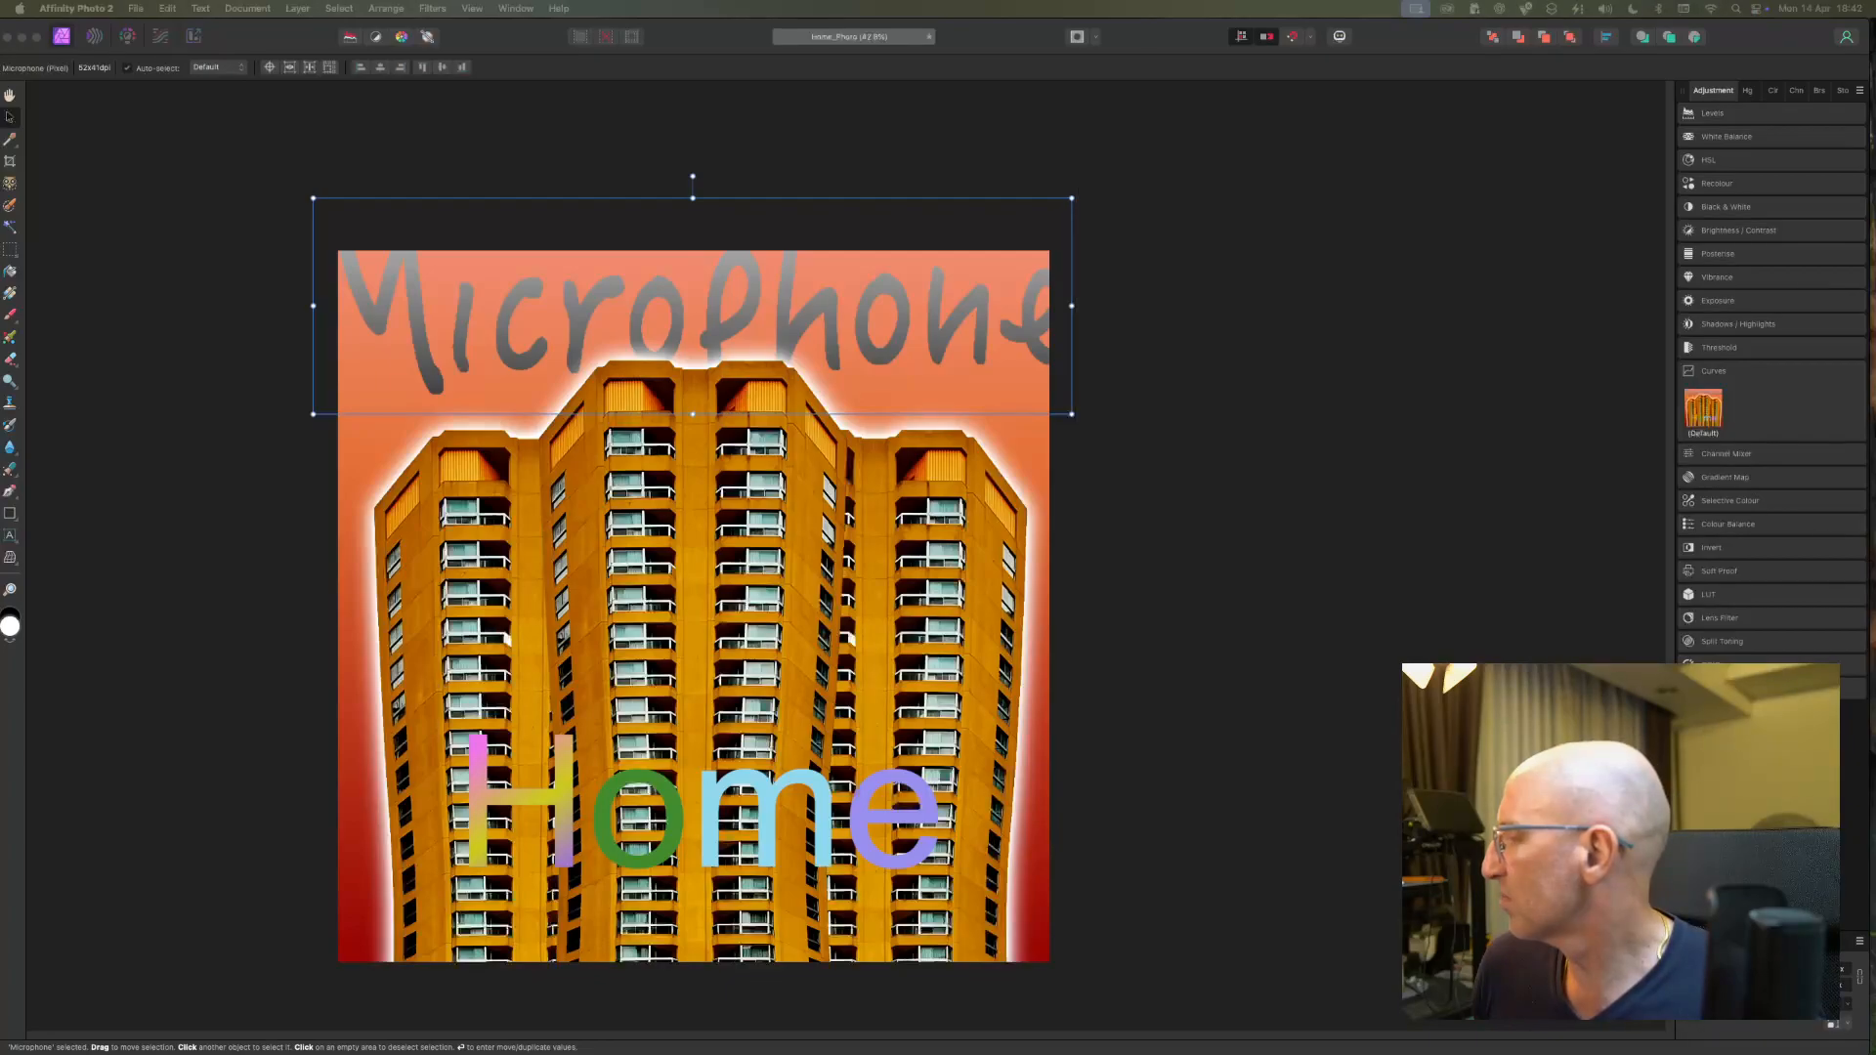
Give the Microphone lettering a black solid-colour outline with a radius of about 17 px, aligned outside.
left_click(1039, 330)
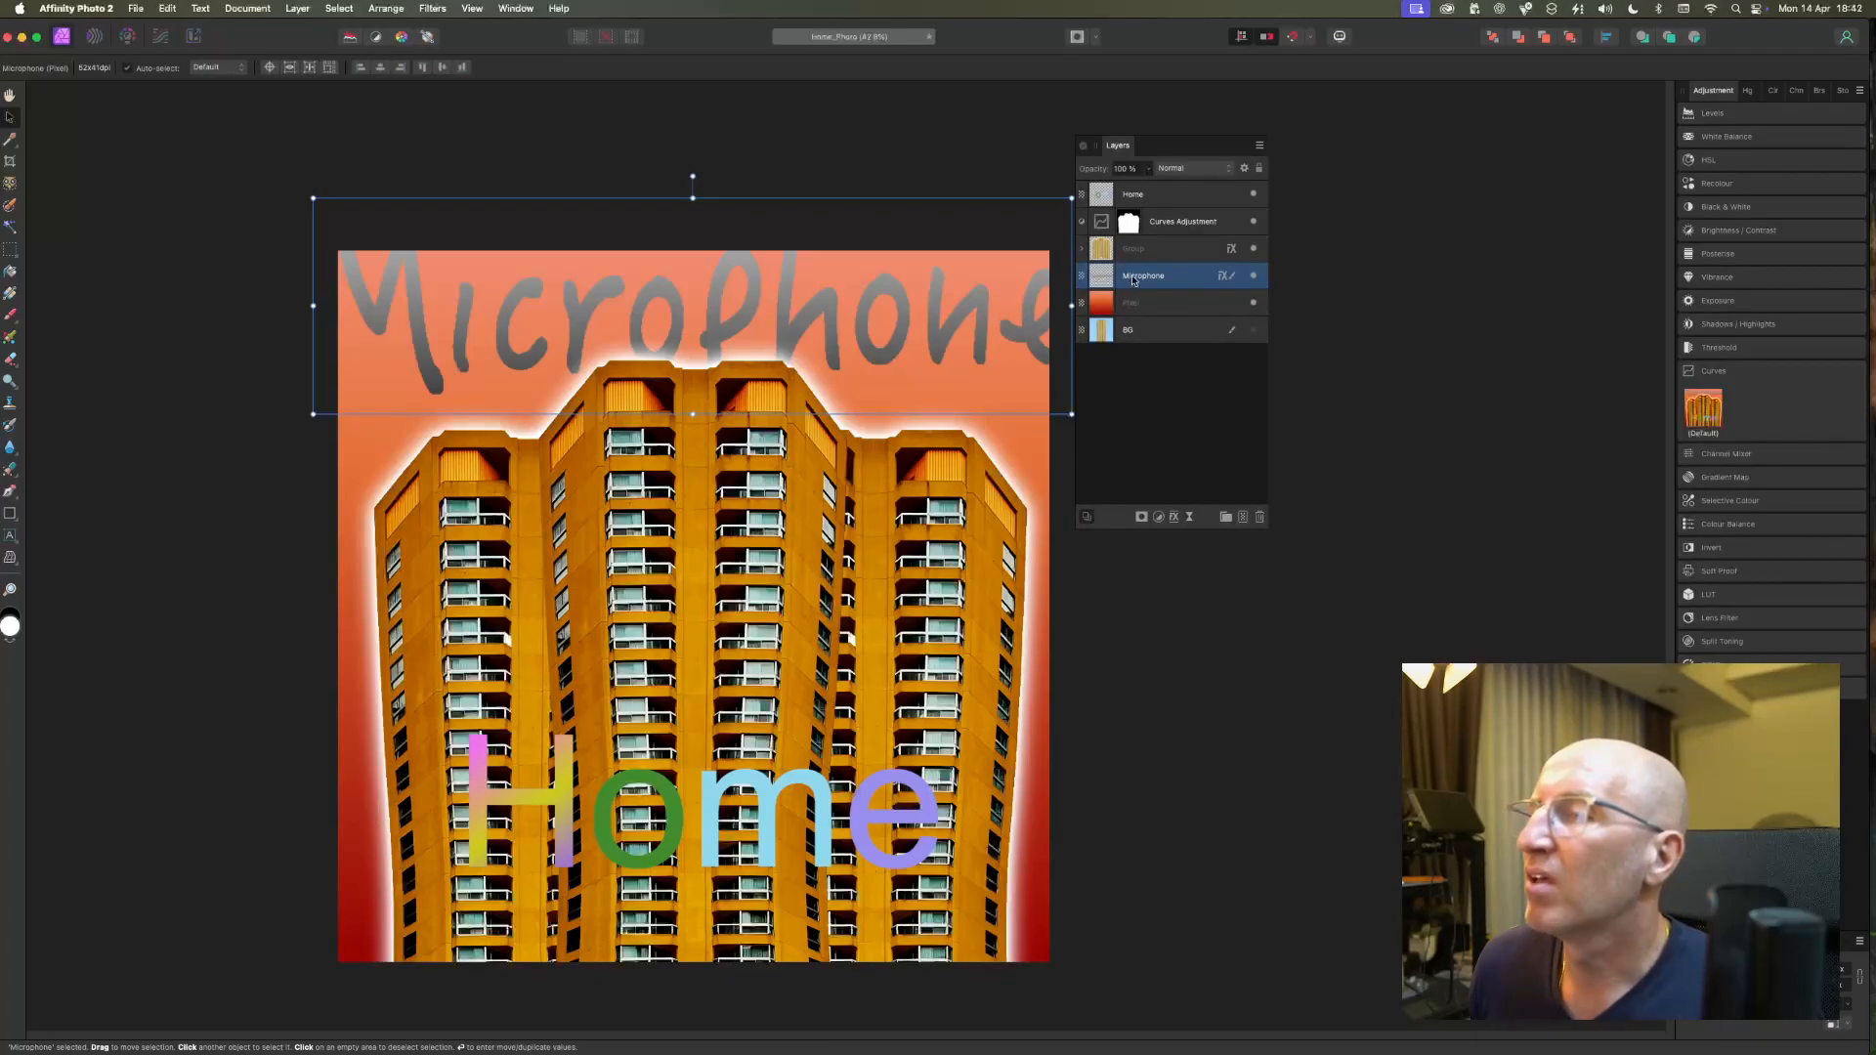
left_click(1174, 517)
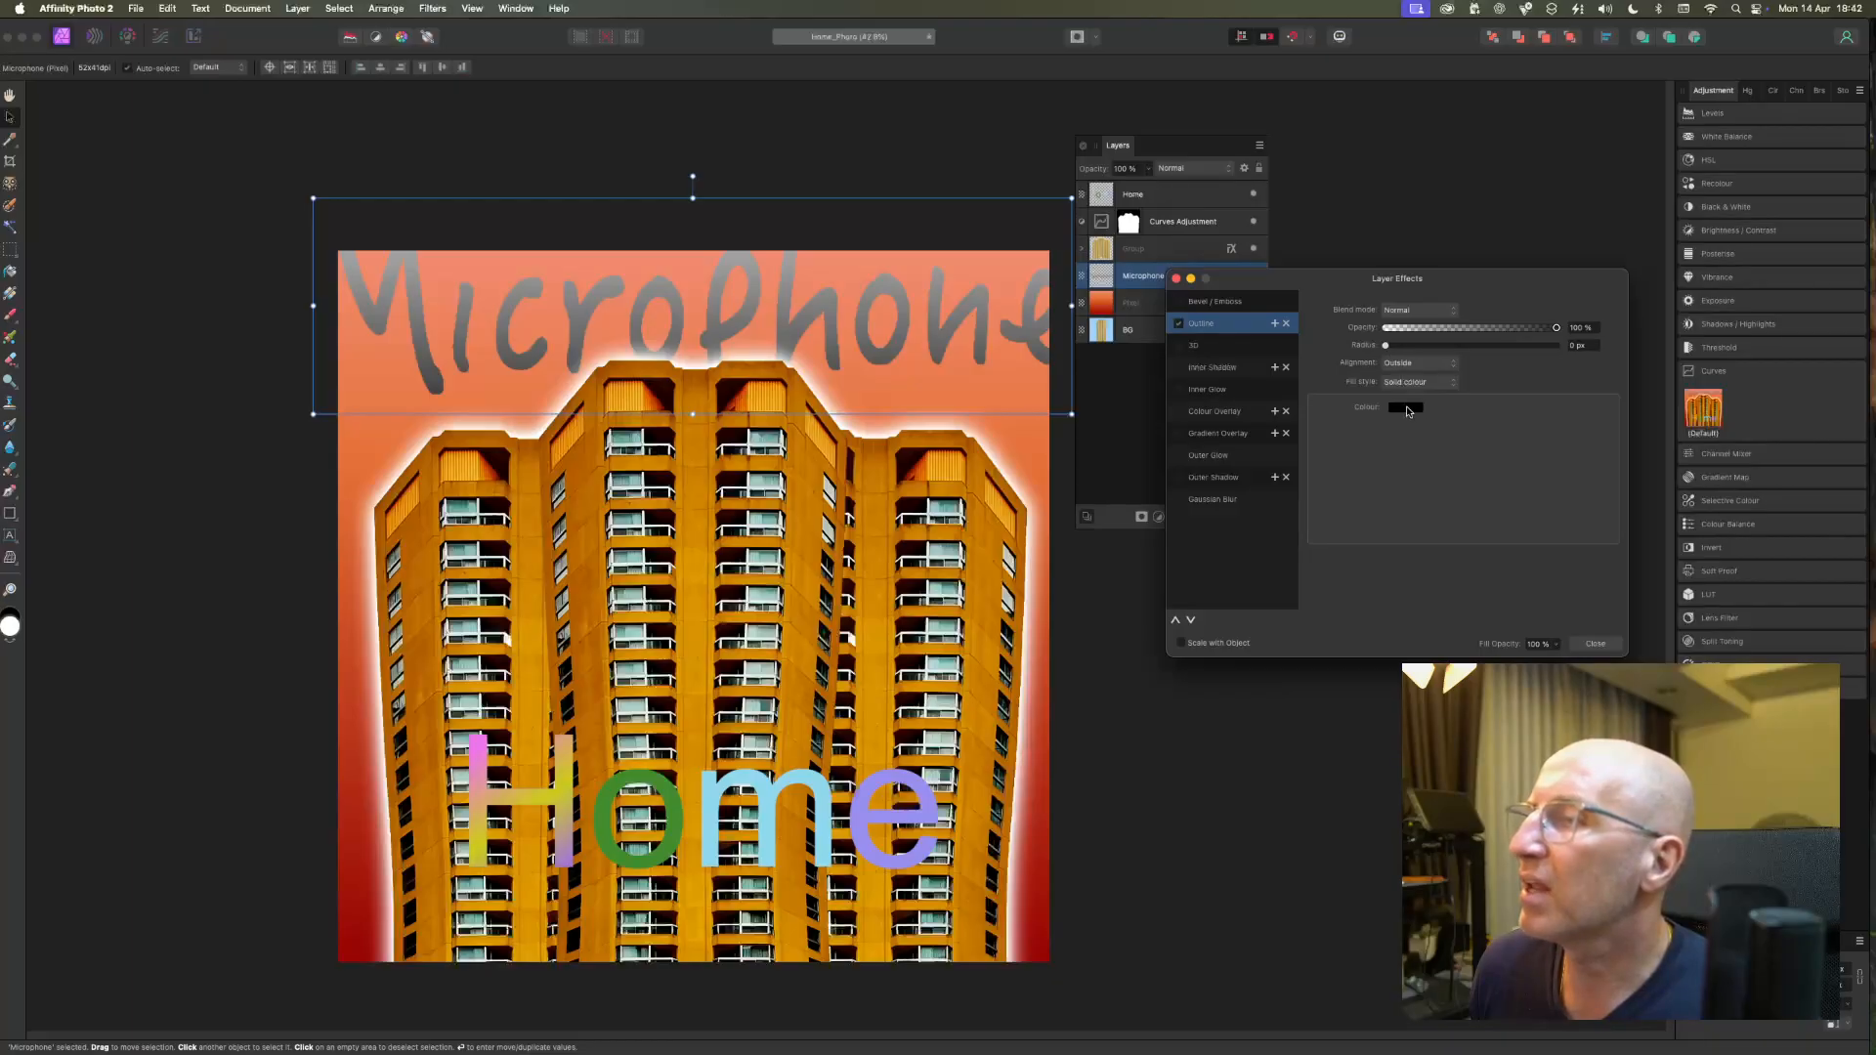
left_click_drag(1385, 346, 1476, 348)
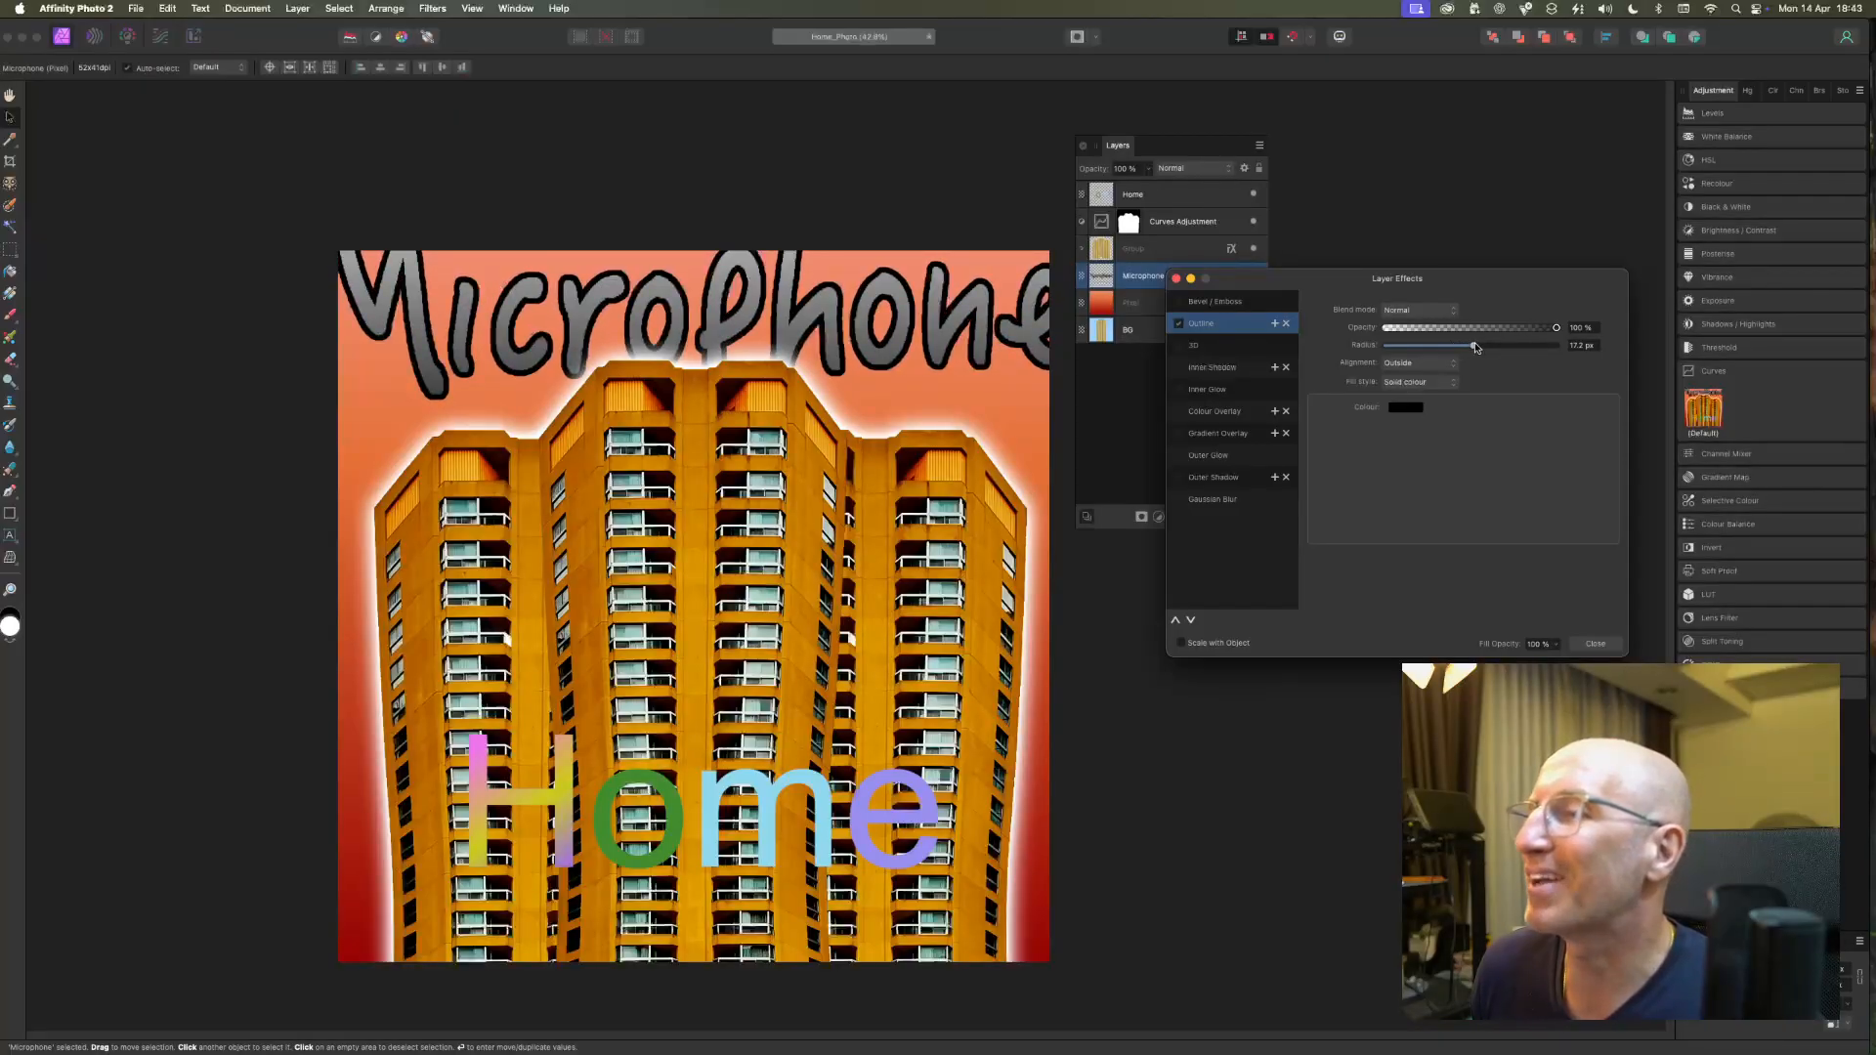
left_click_drag(1476, 347, 1475, 347)
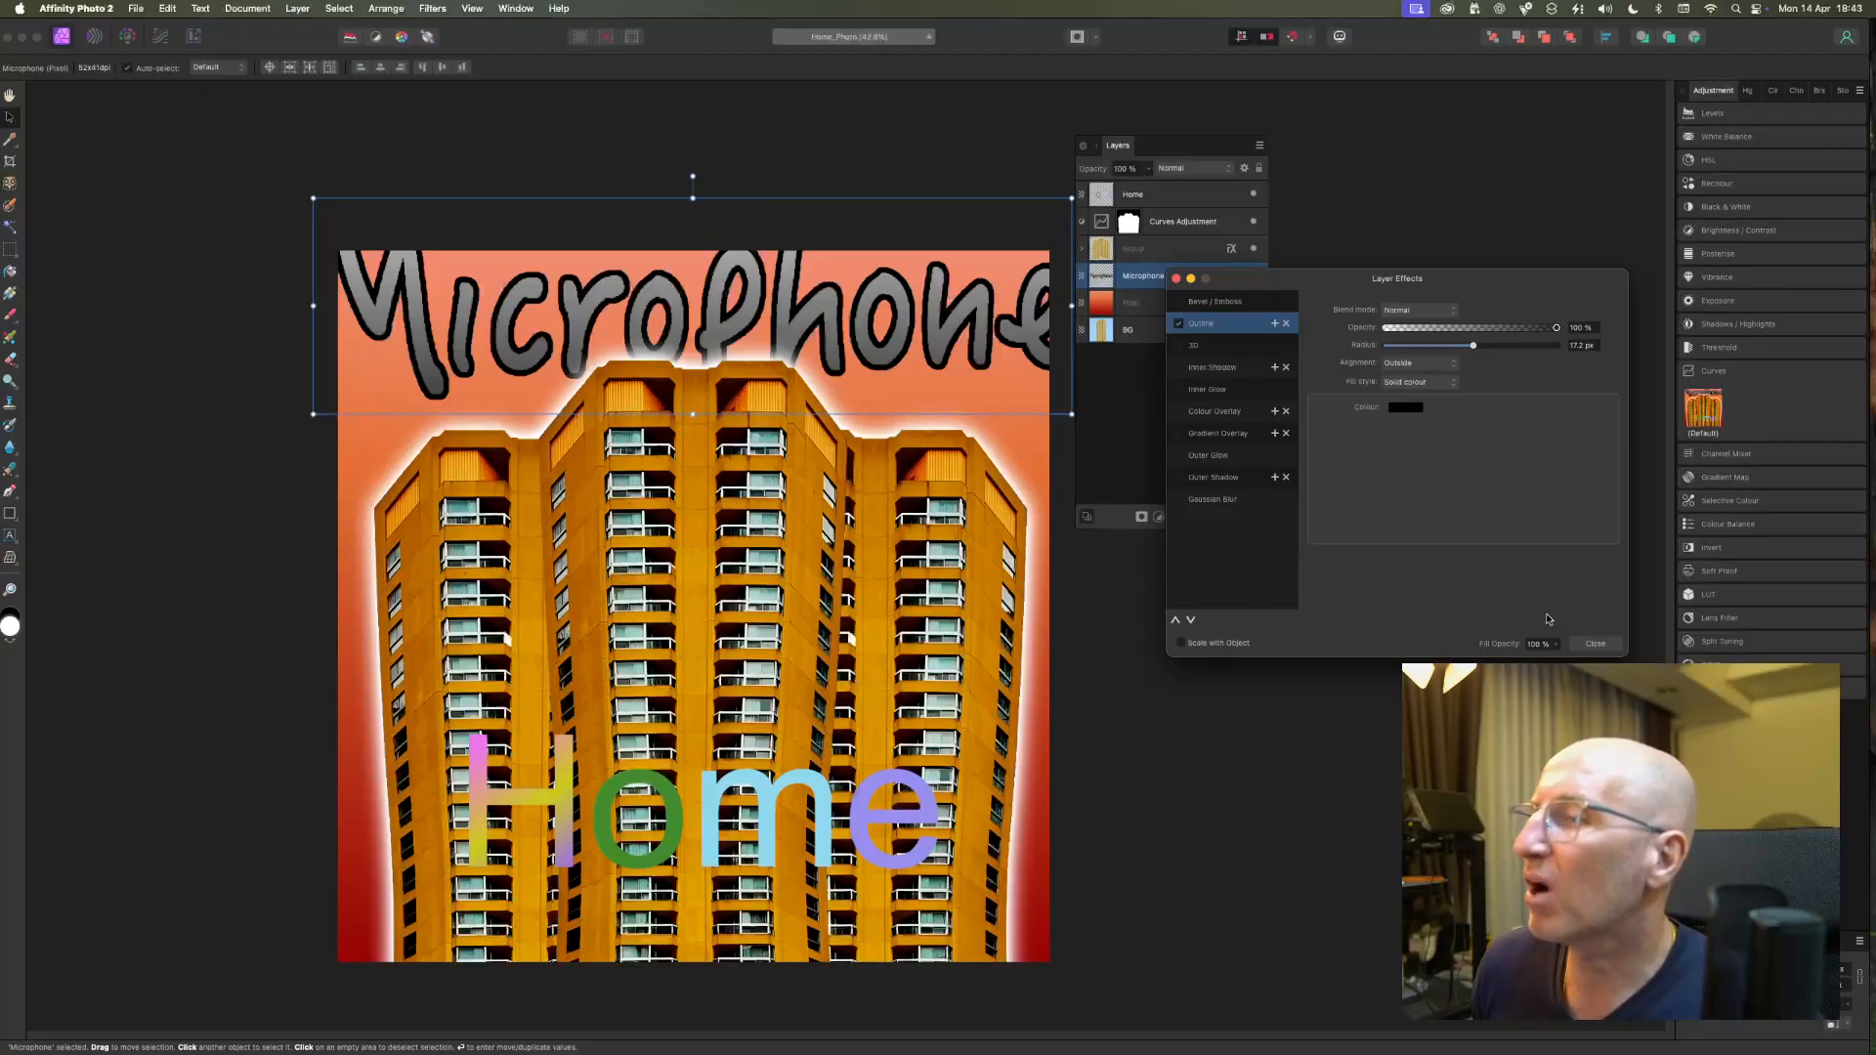
left_click(1595, 644)
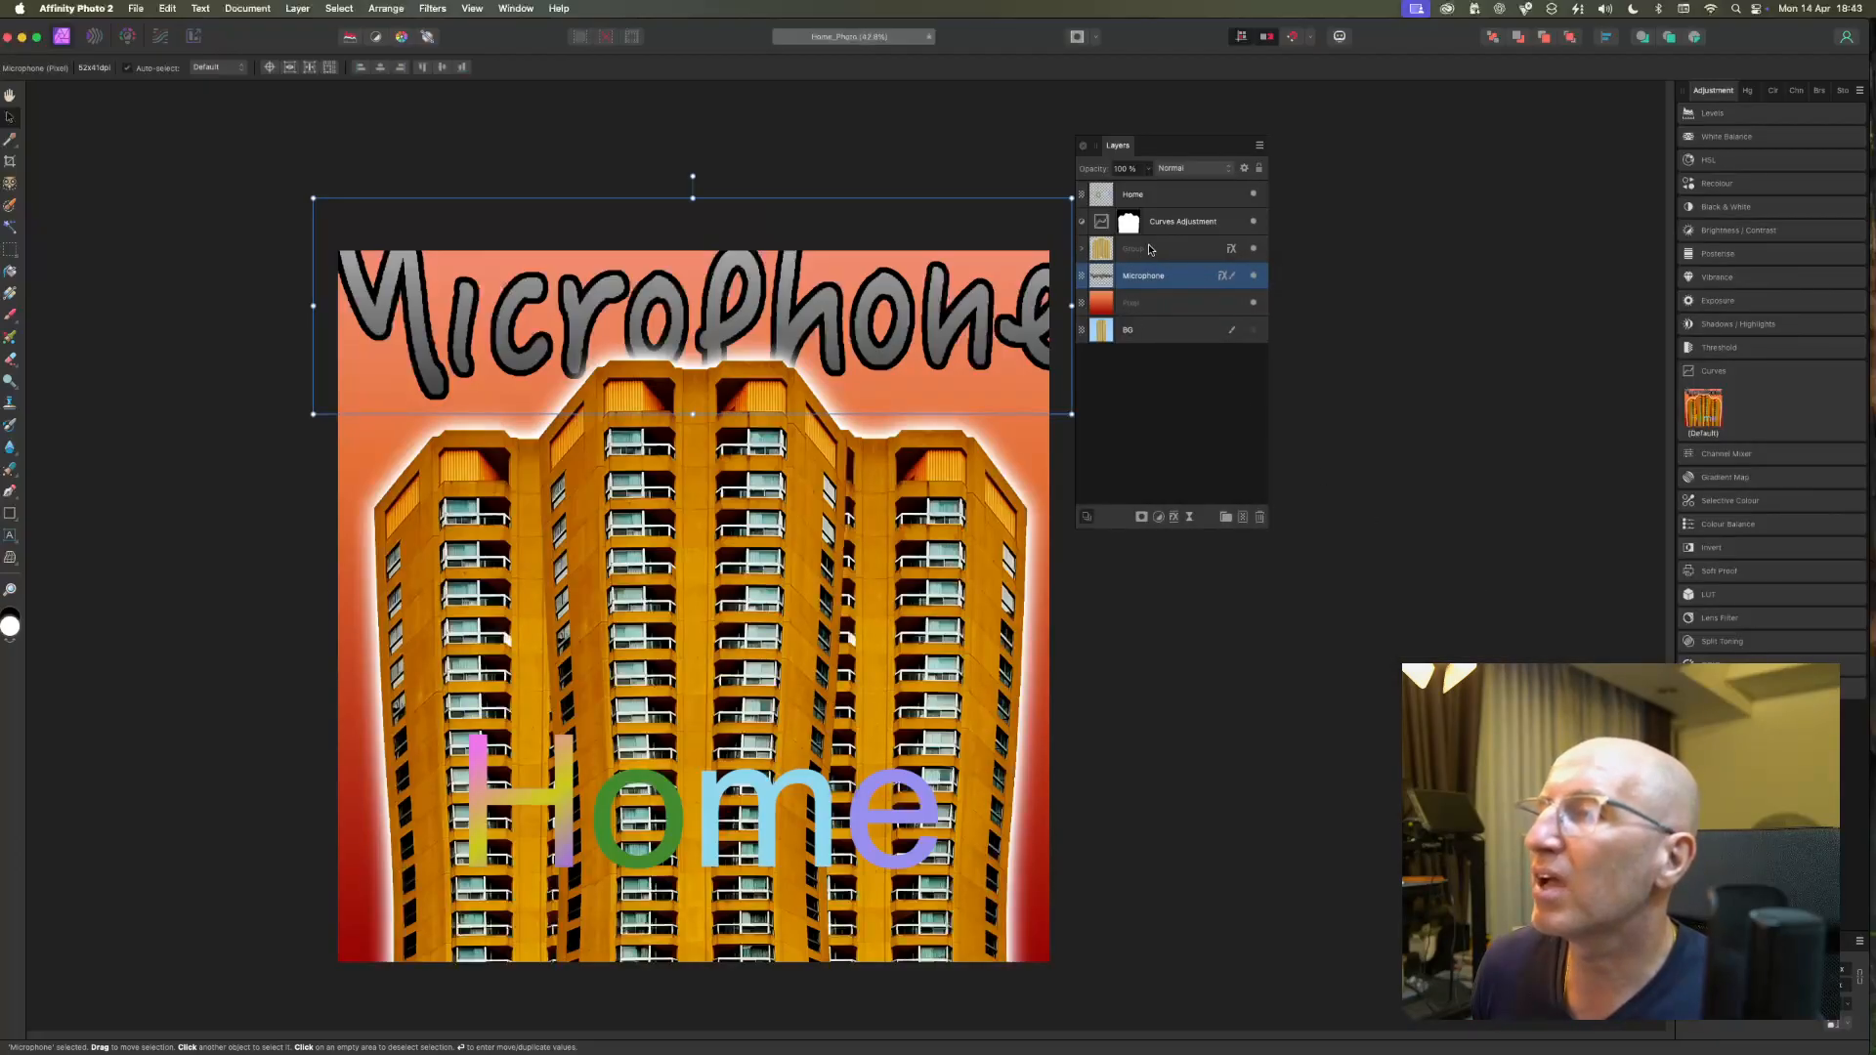
Enable an Outline effect on the Home layer and set its colour to white (FFFFFF).
left_click(1143, 198)
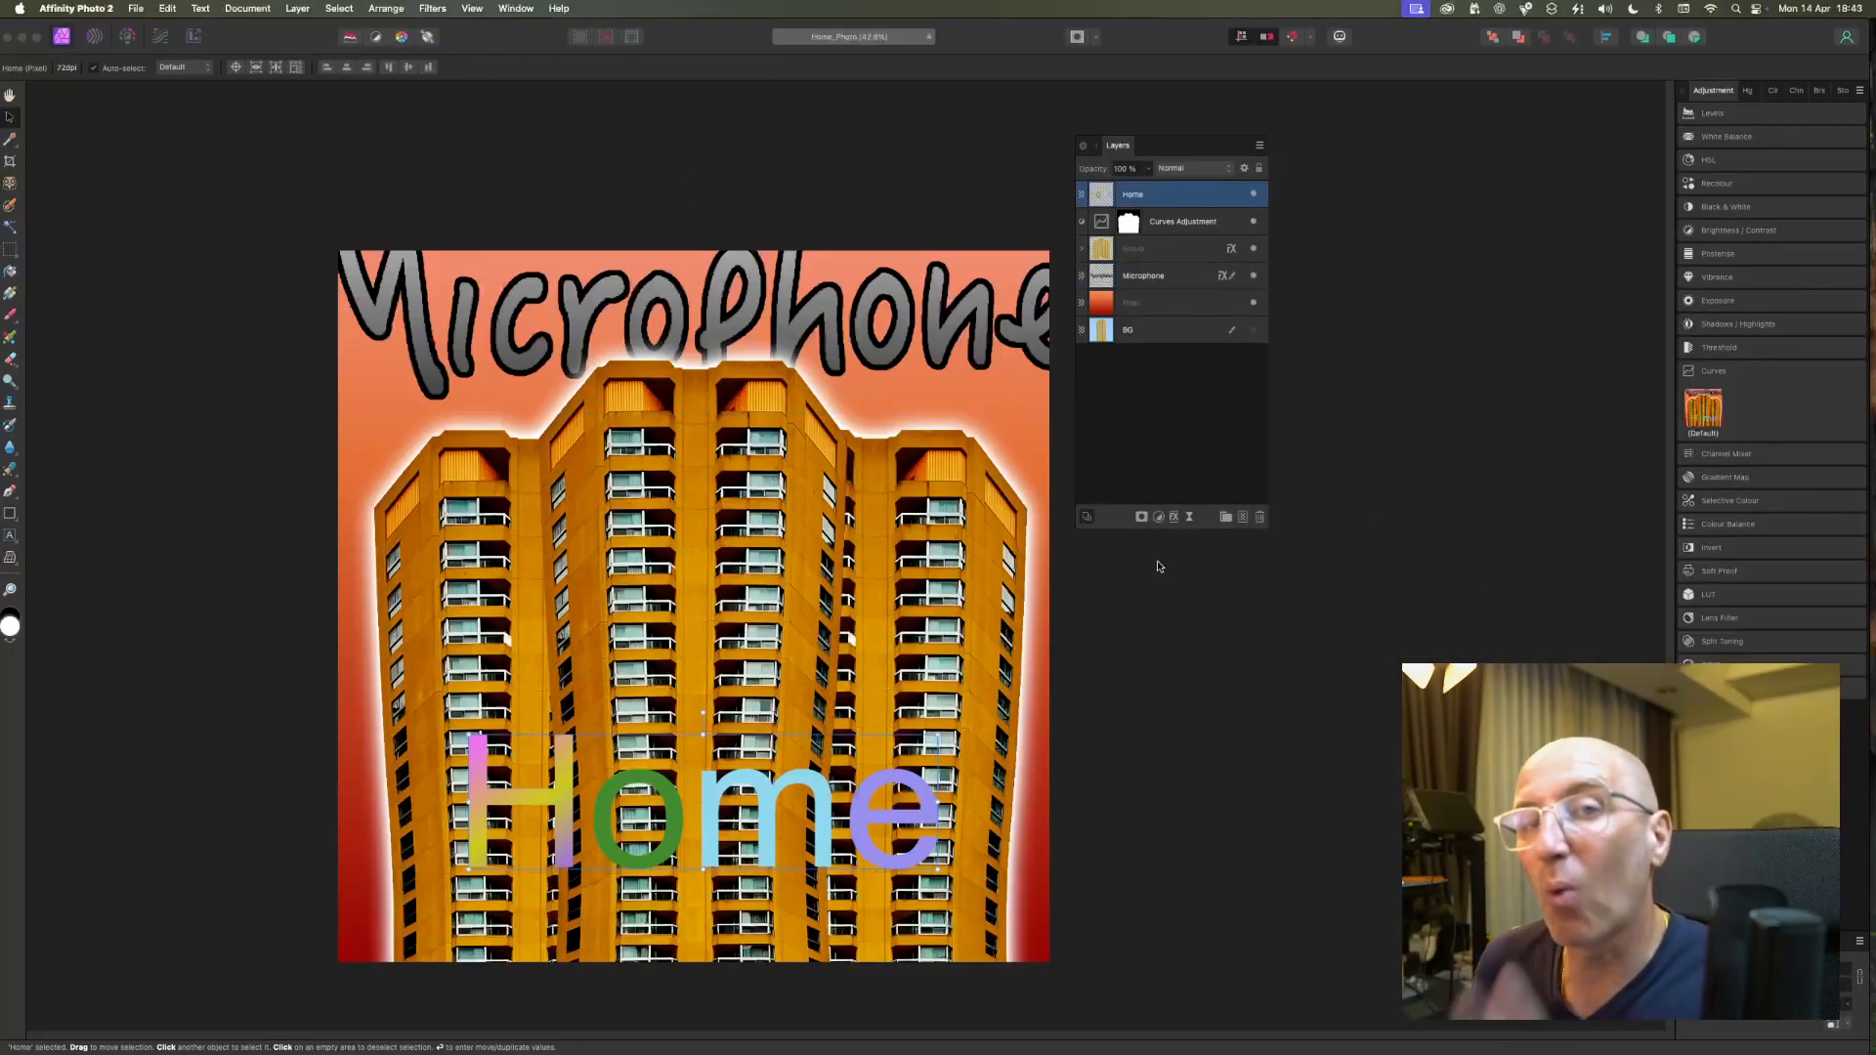
left_click(1173, 517)
left_click(1178, 323)
left_click(1405, 407)
left_click_drag(1433, 518, 1435, 600)
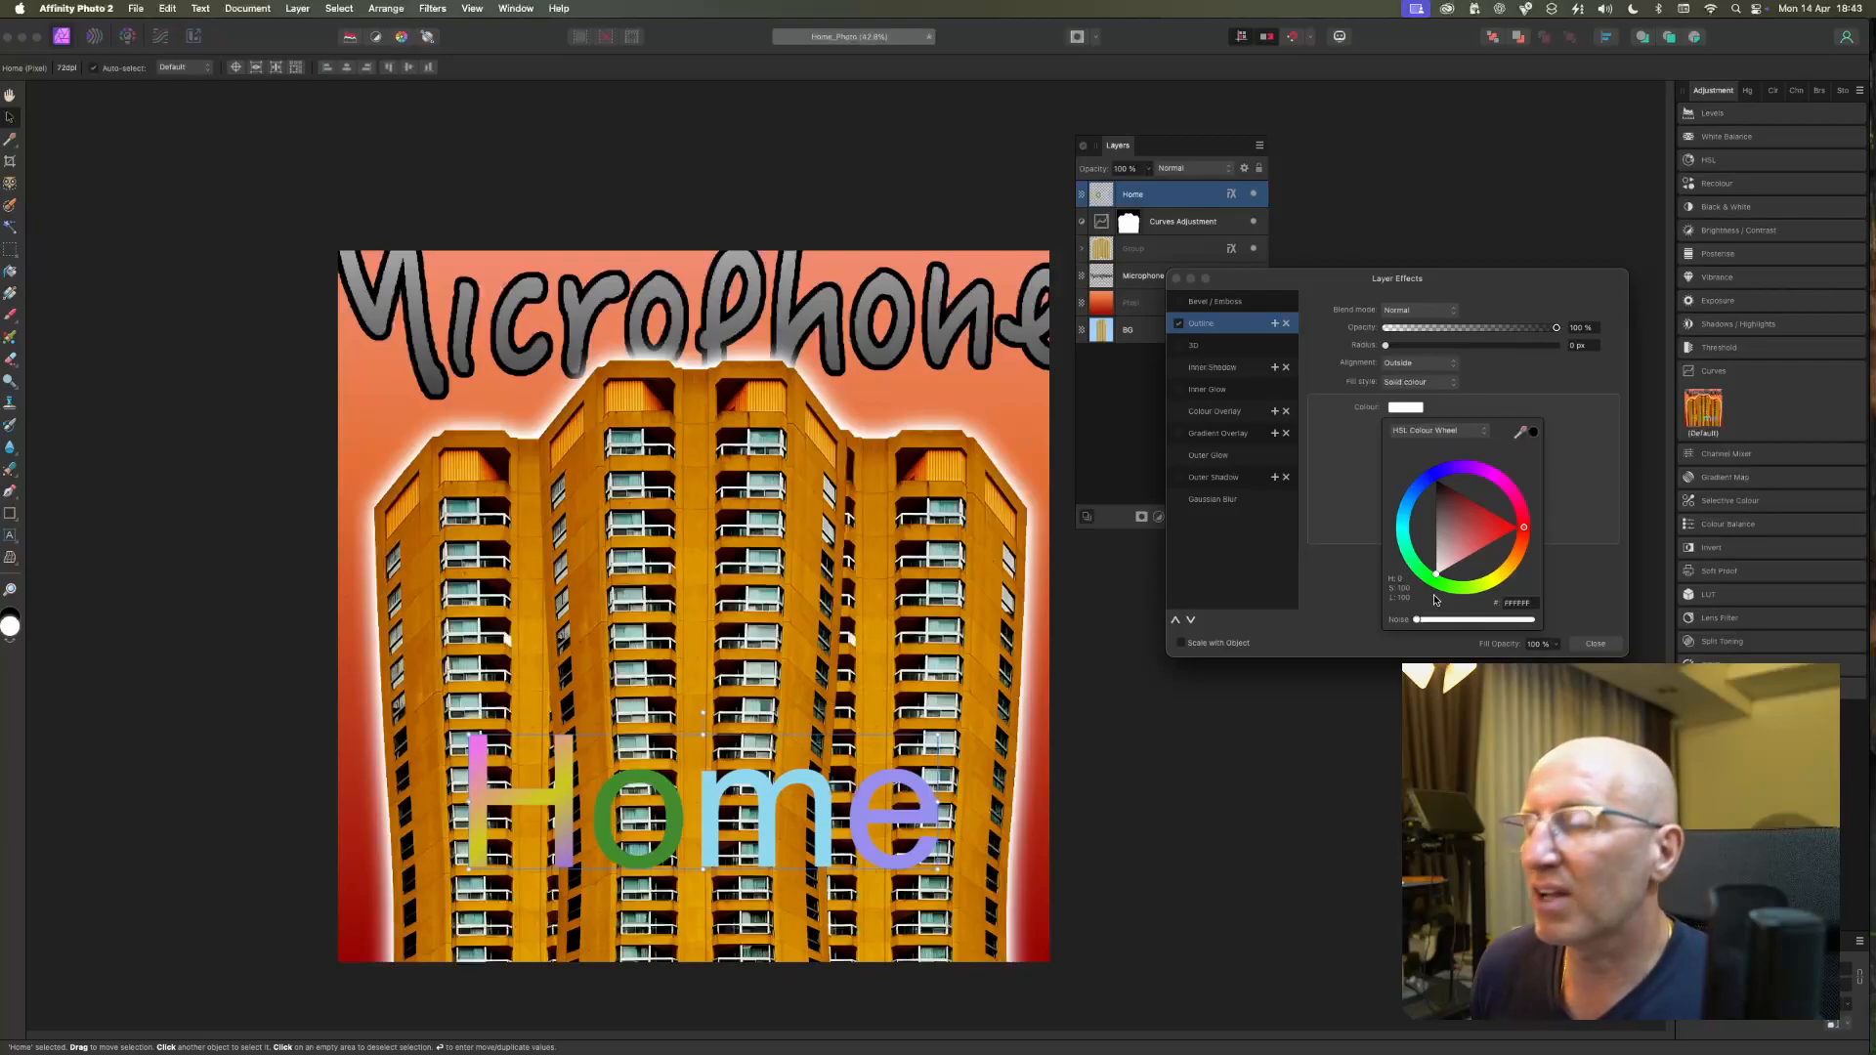
left_click(1565, 597)
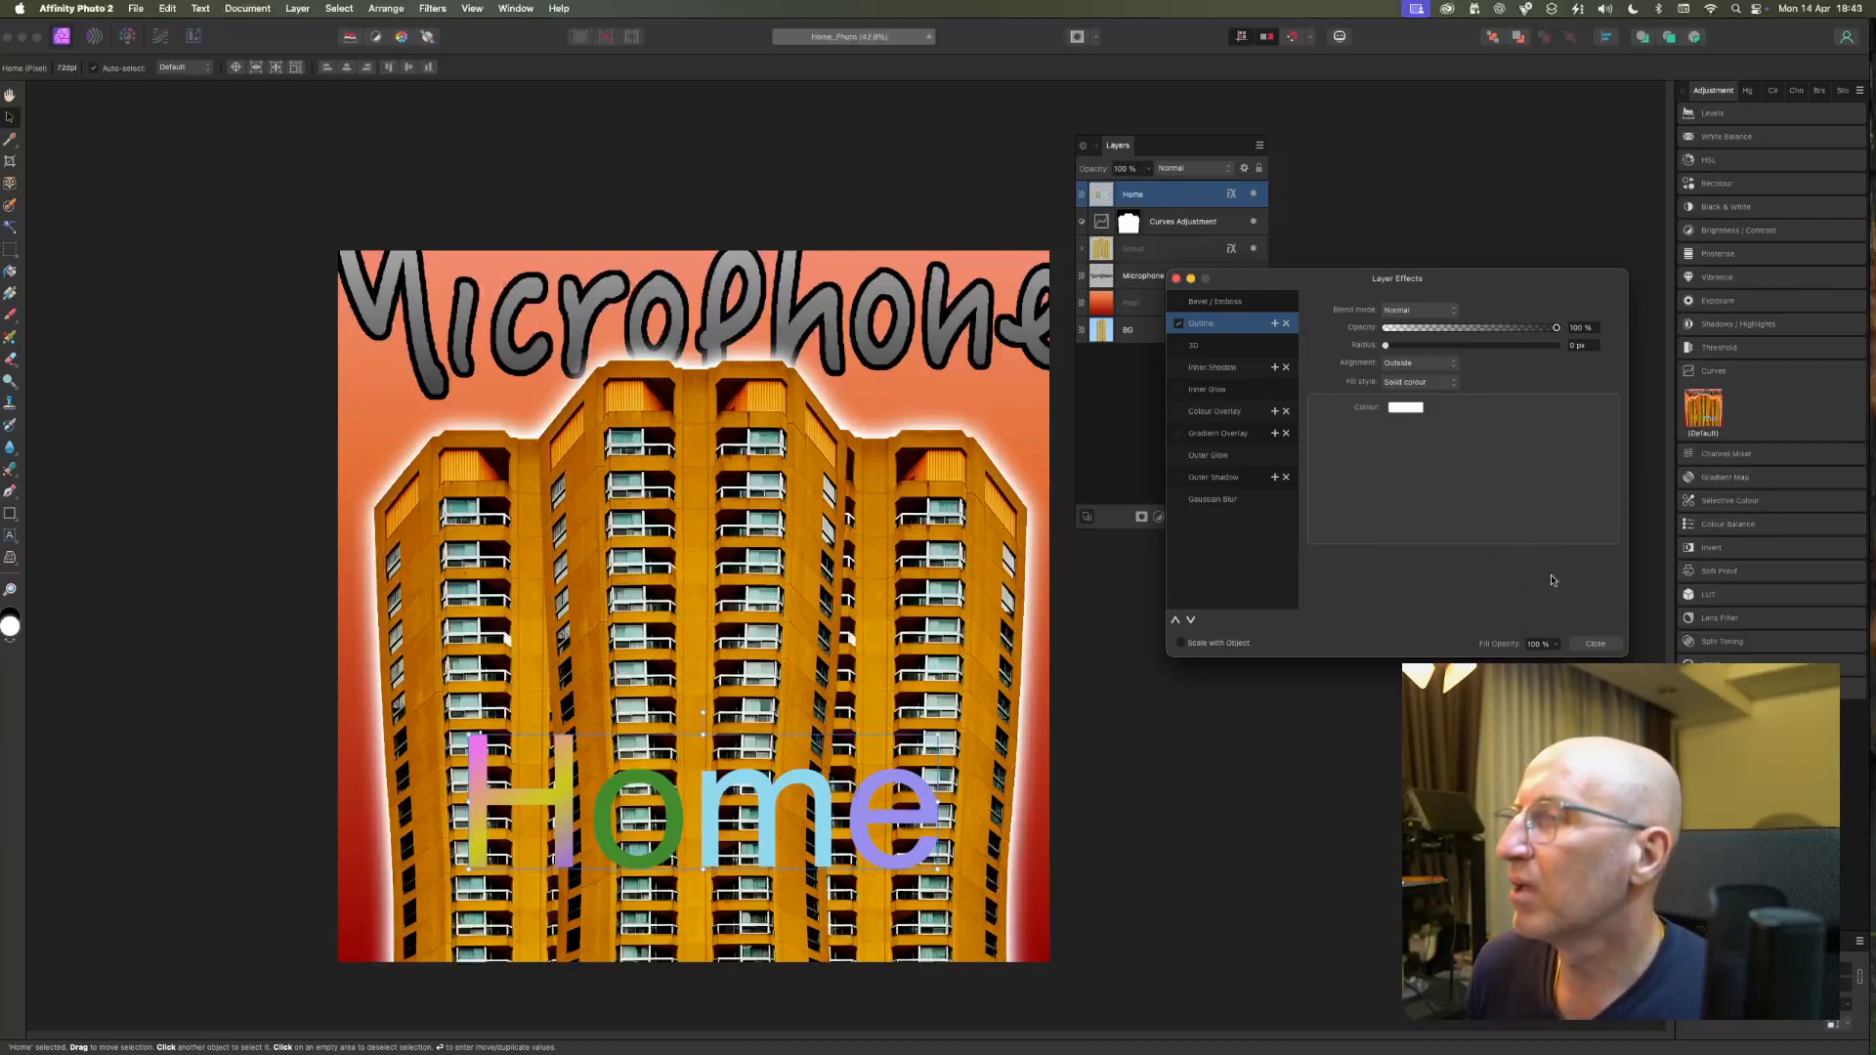
Set the Home outline's radius to about 28 px, close the layer effects and deselect the lettering.
left_click_drag(1389, 347, 1492, 343)
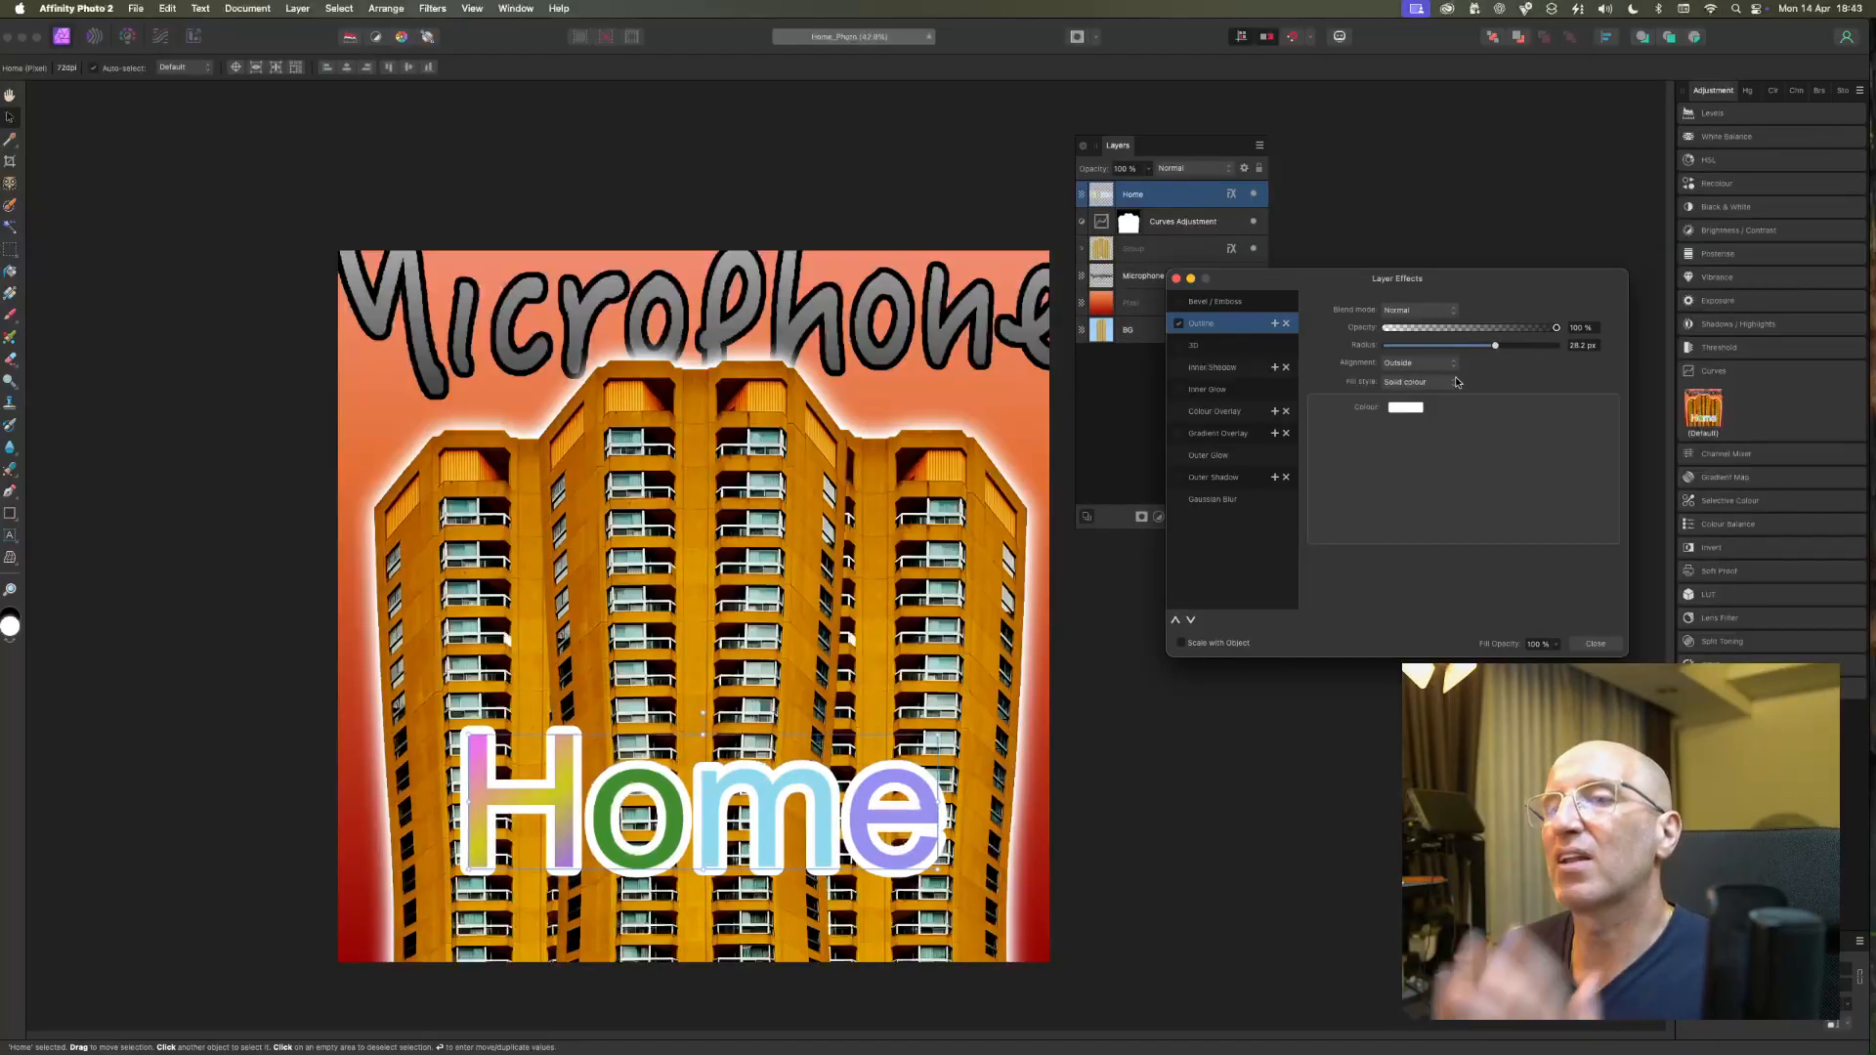
left_click(1594, 643)
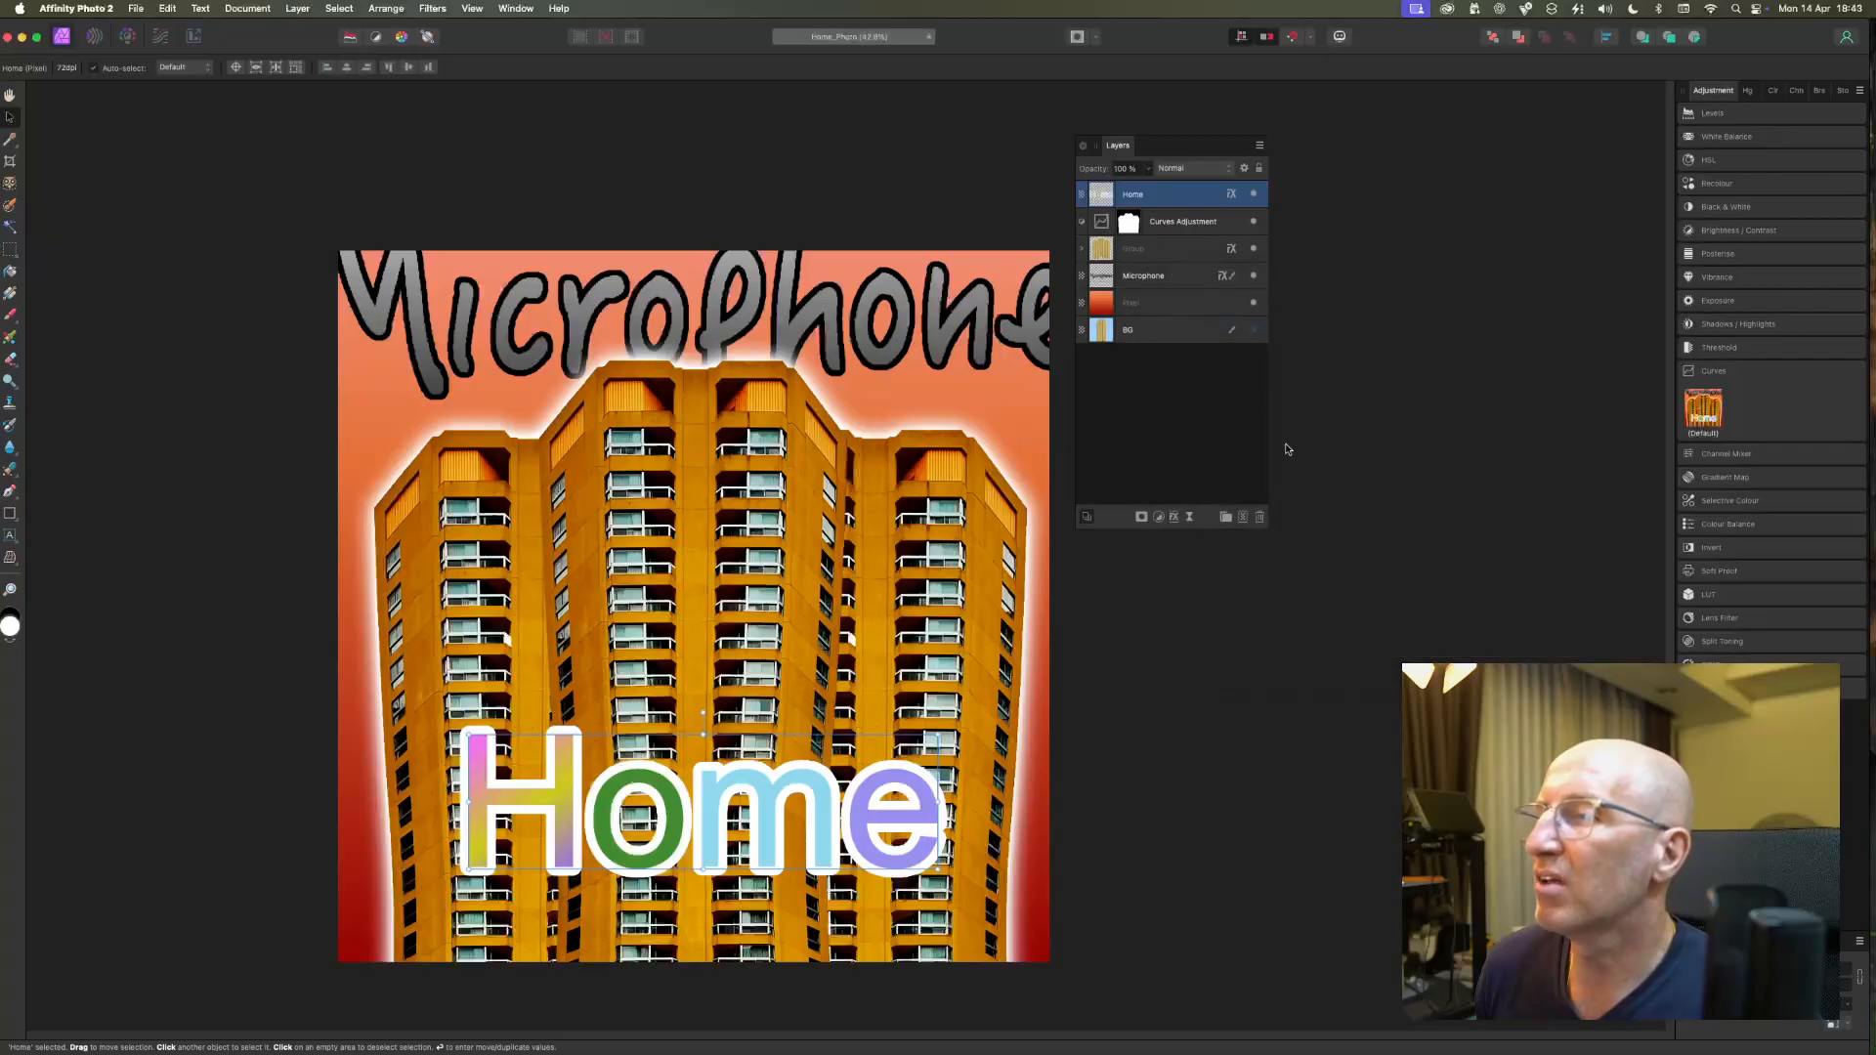
left_click(1289, 460)
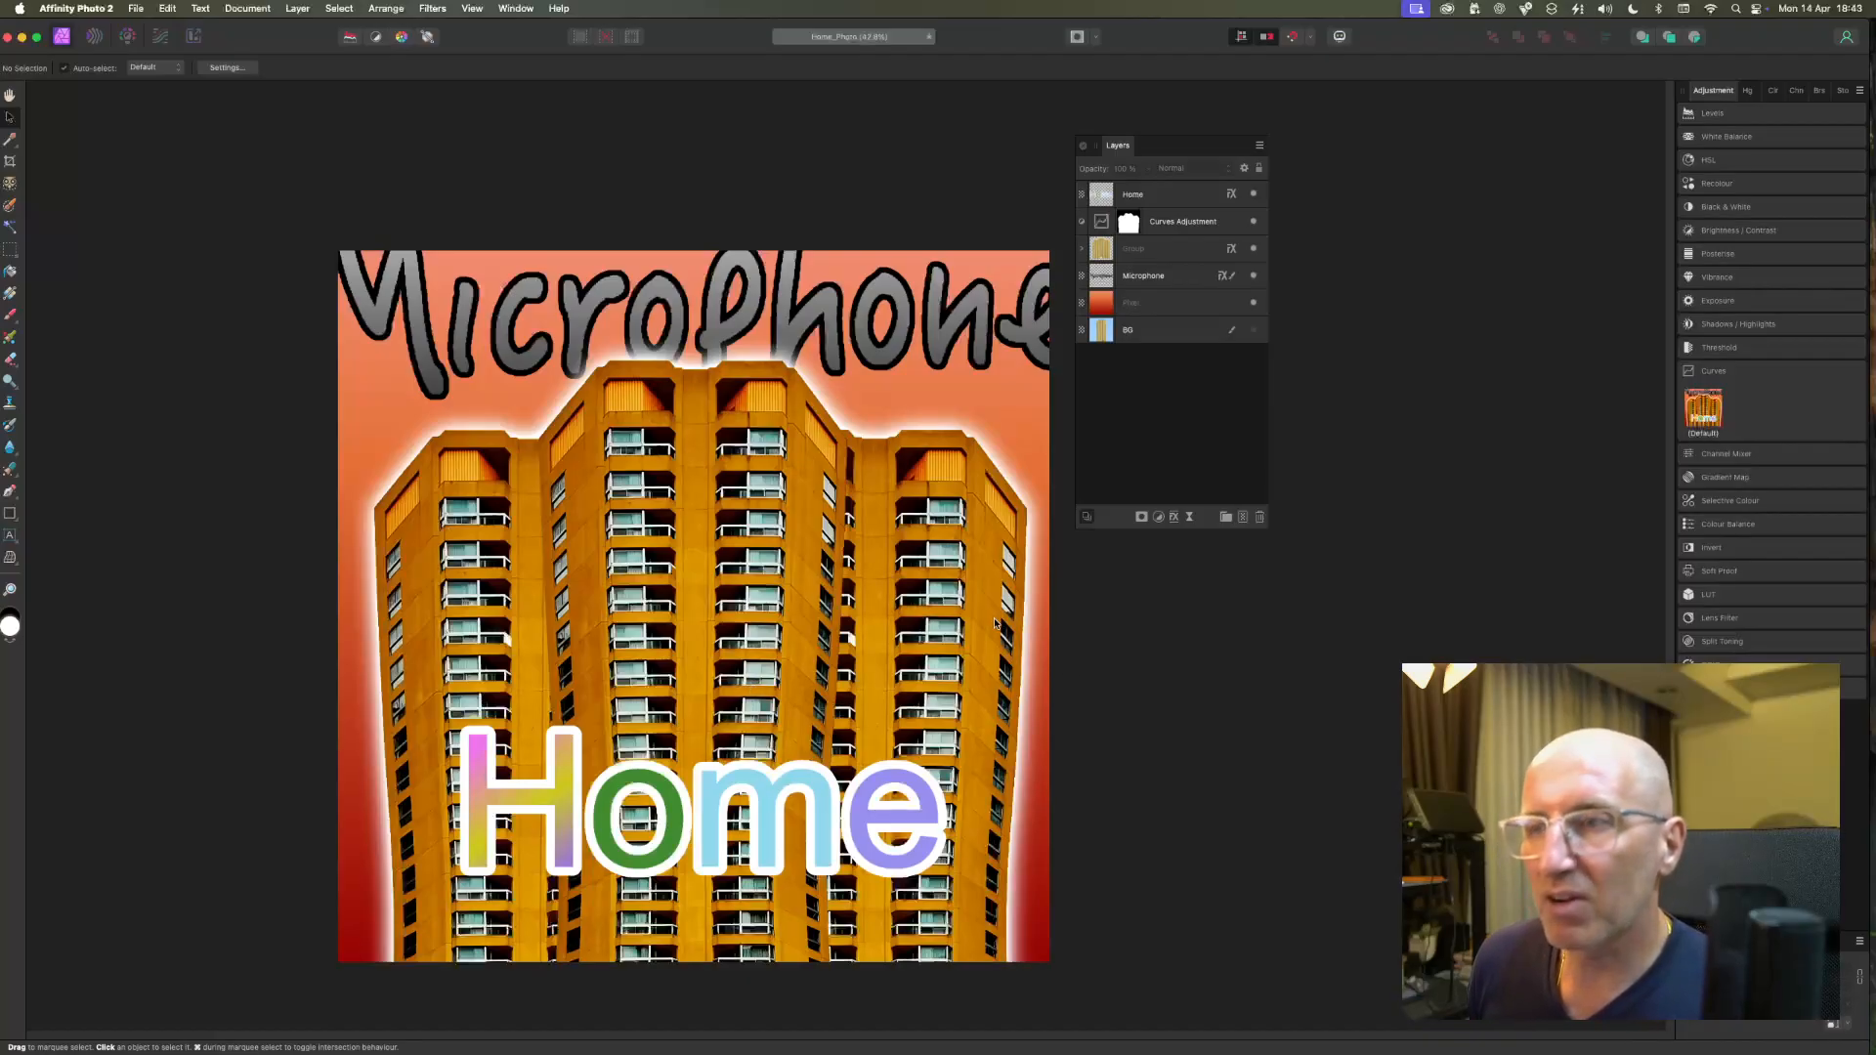
Set the blend mode of the Microphone lettering's outline to Vivid Light and close the layer effects.
left_click(946, 325)
left_click(1174, 516)
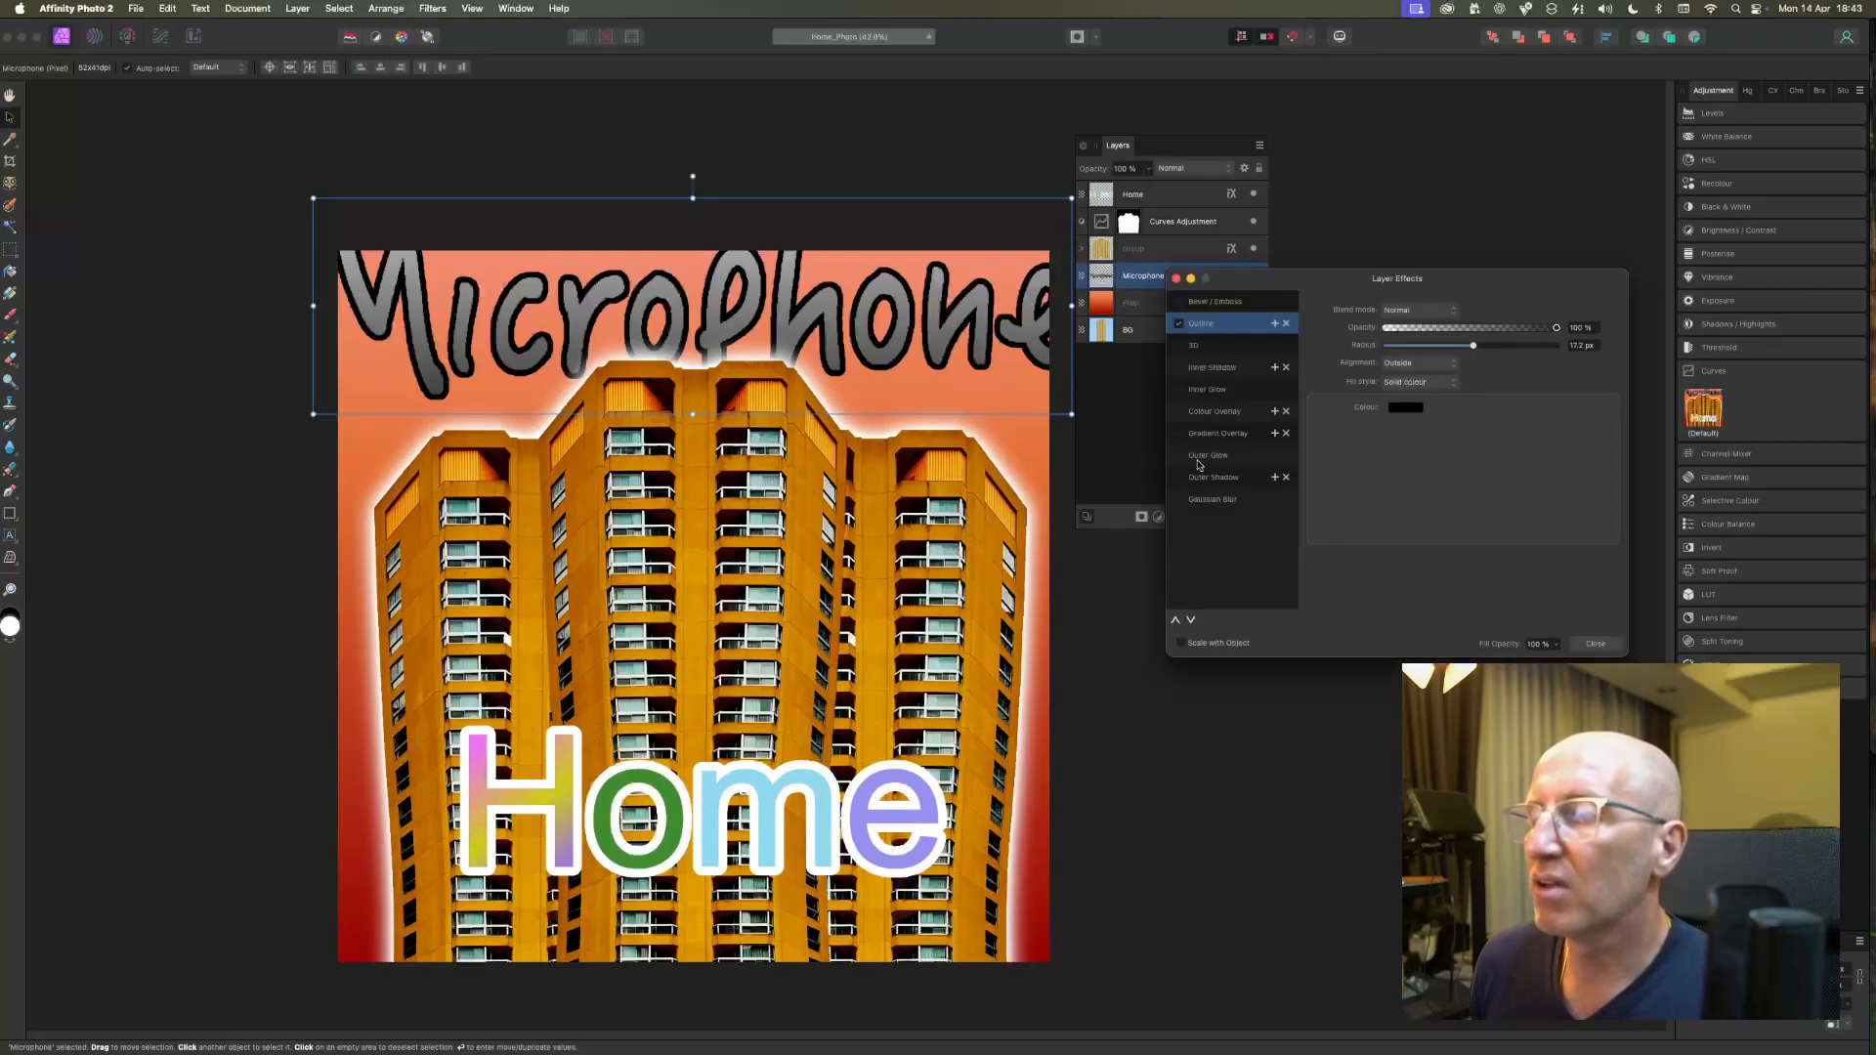
left_click_drag(1270, 287, 745, 304)
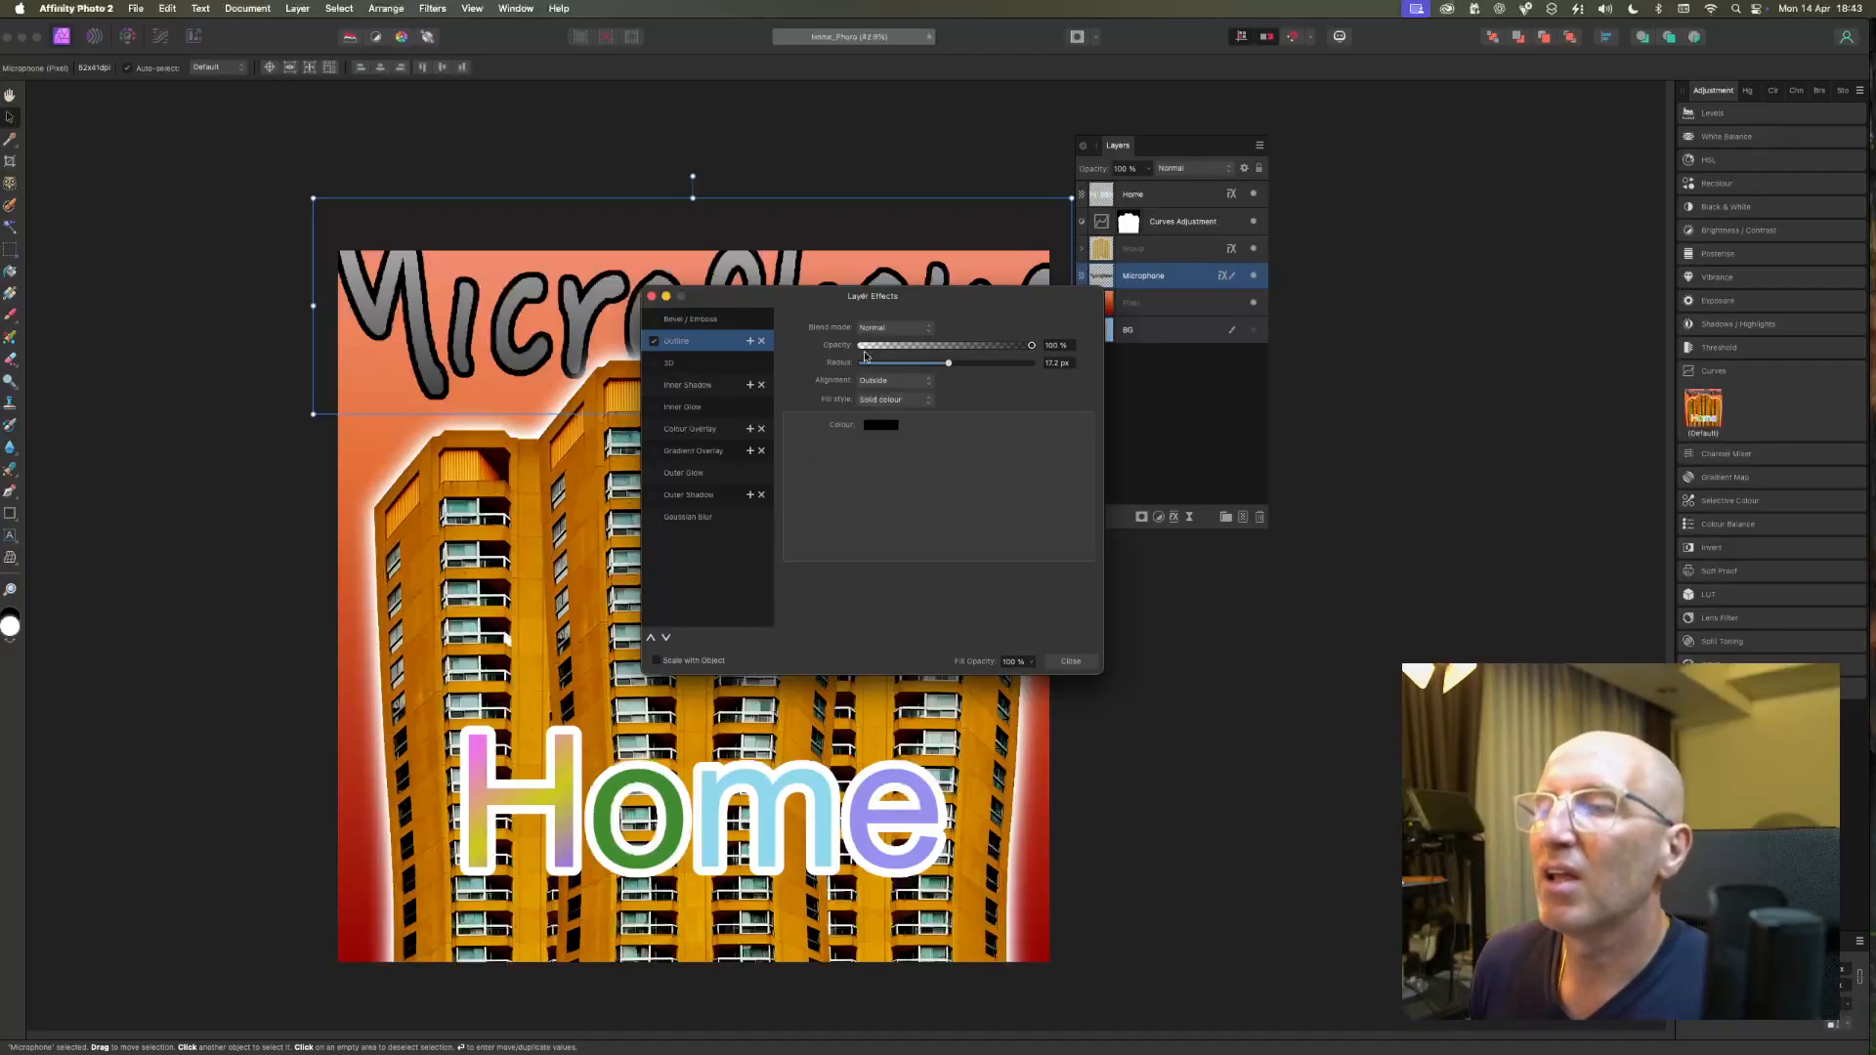
left_click(889, 329)
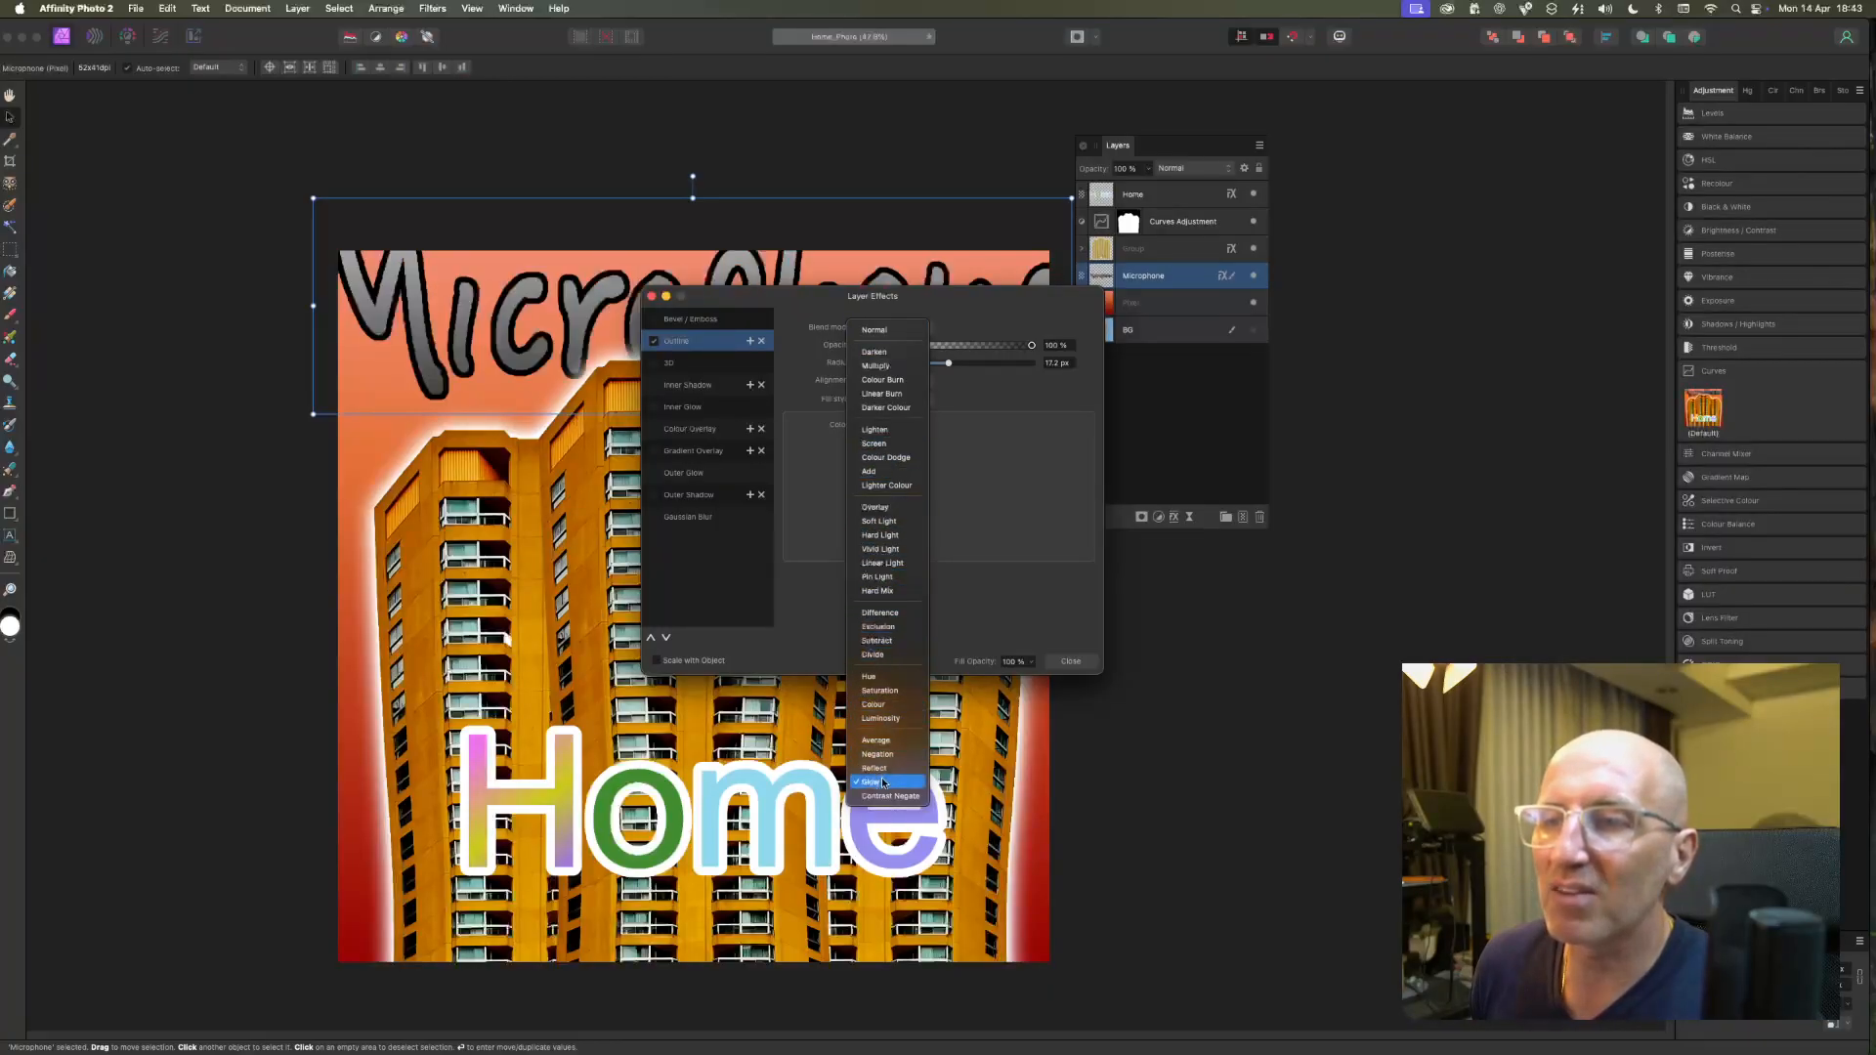
left_click(1087, 658)
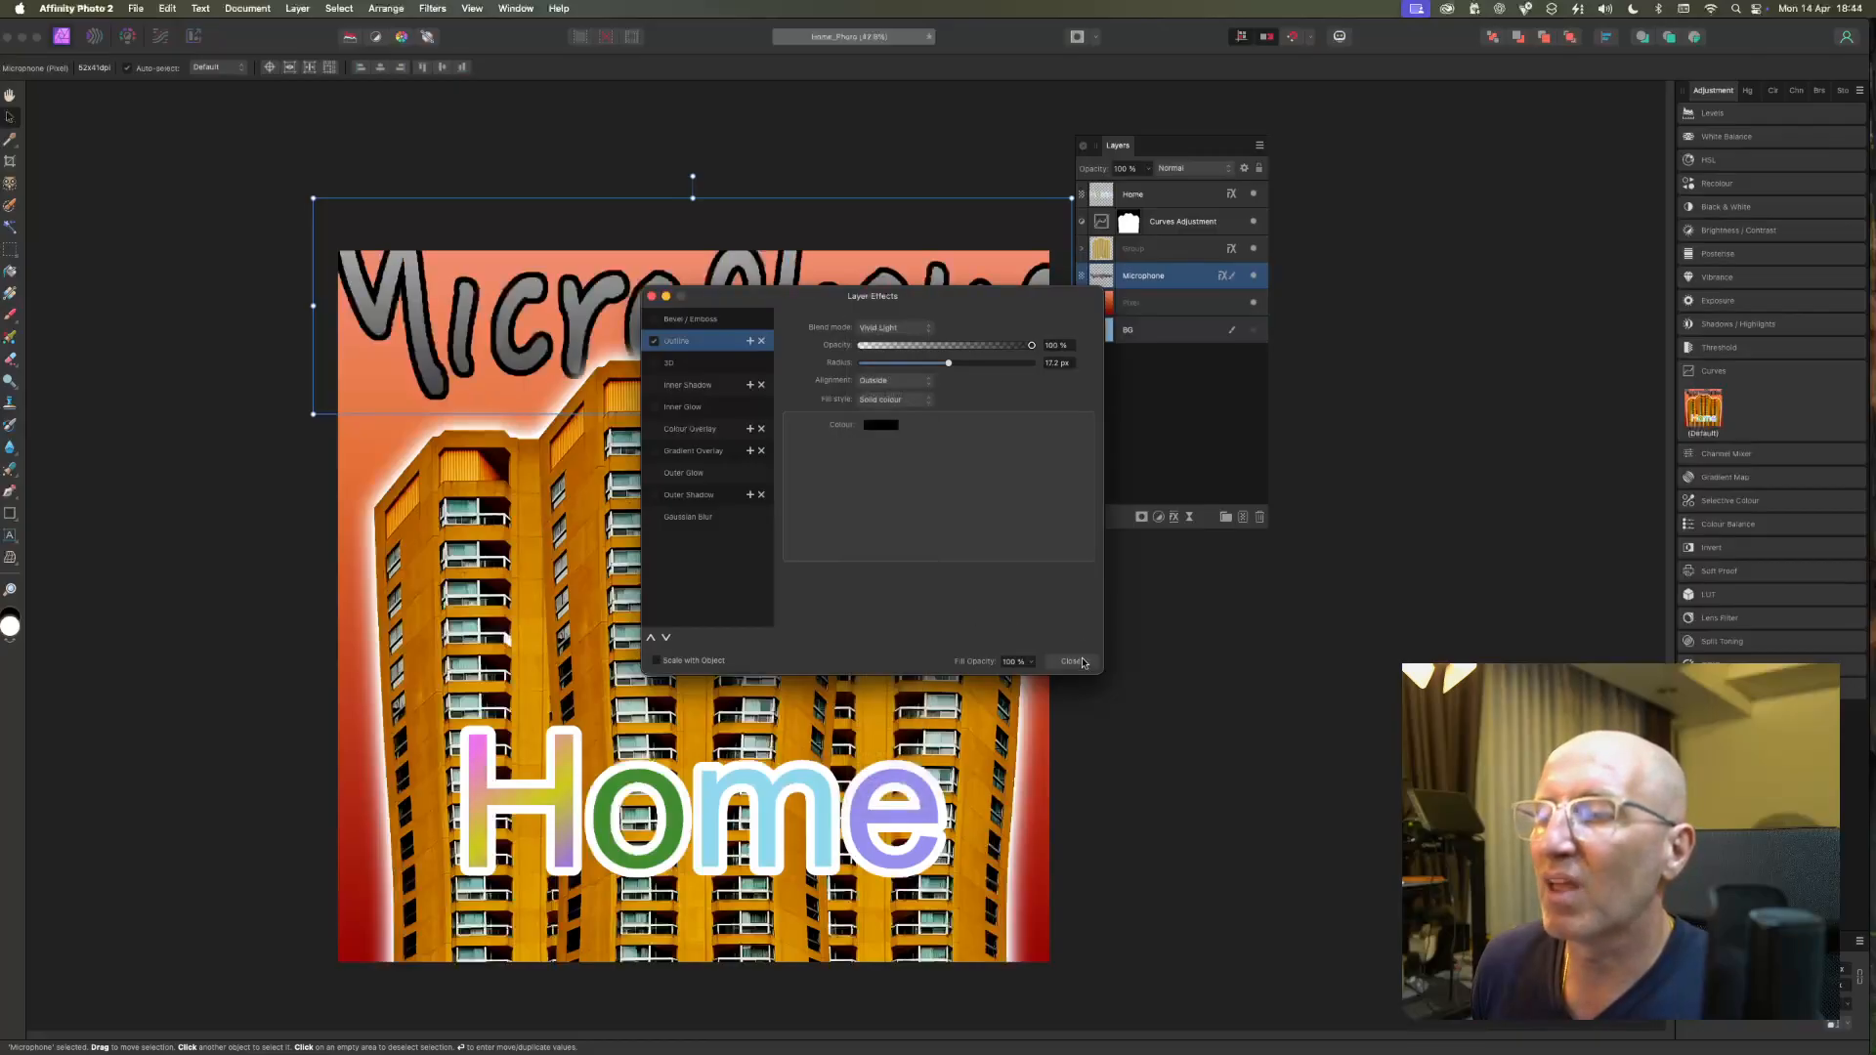